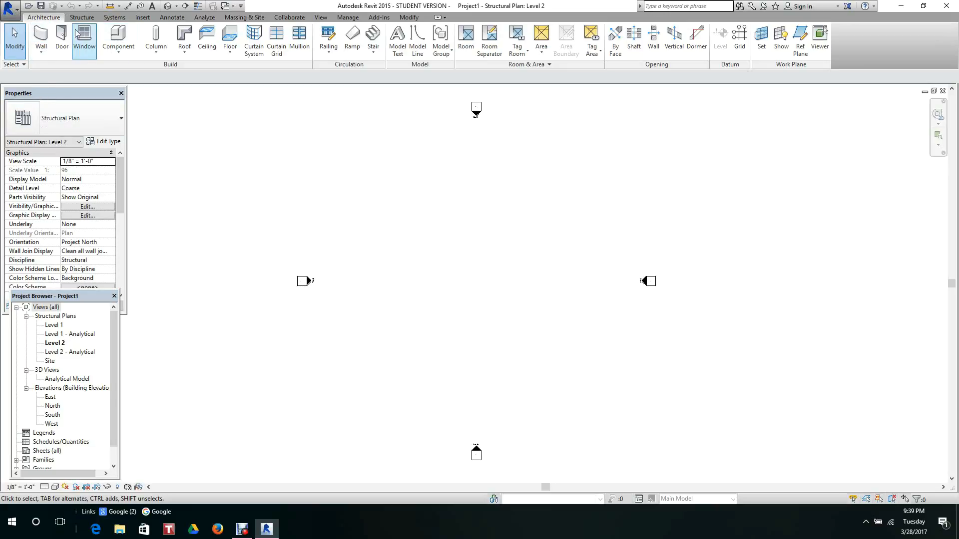
Create a new family from the Structural Column.rft template
left_click(18, 11)
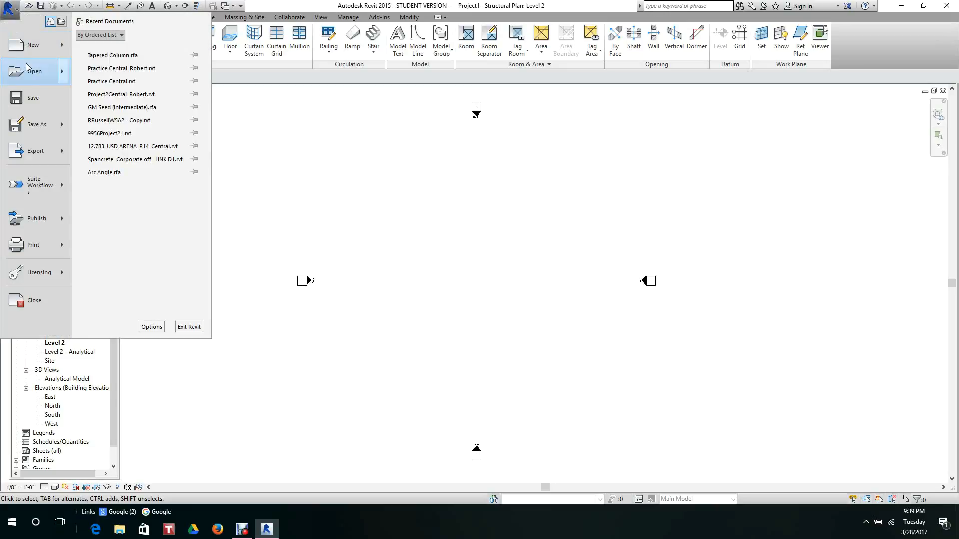
mouse_move(34, 50)
left_click(120, 77)
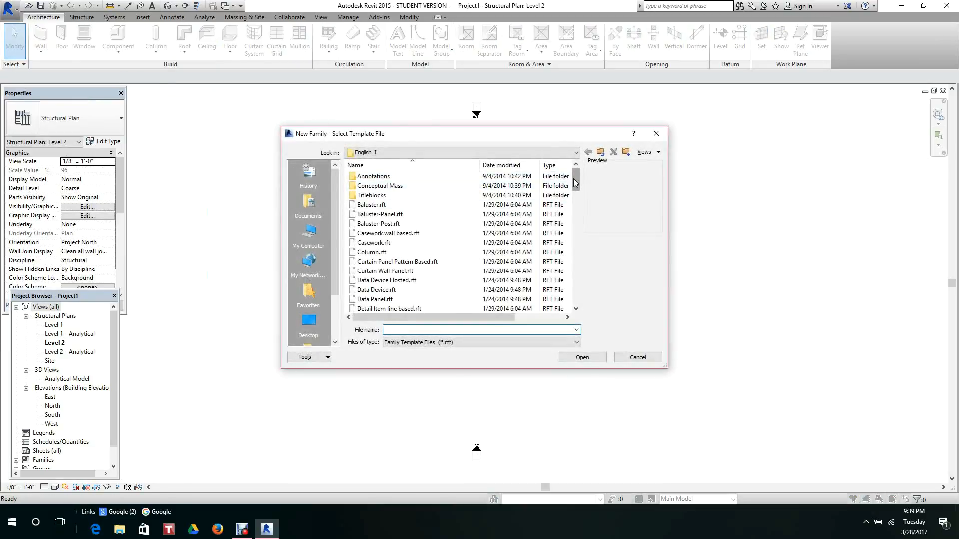
left_click_drag(574, 187, 582, 288)
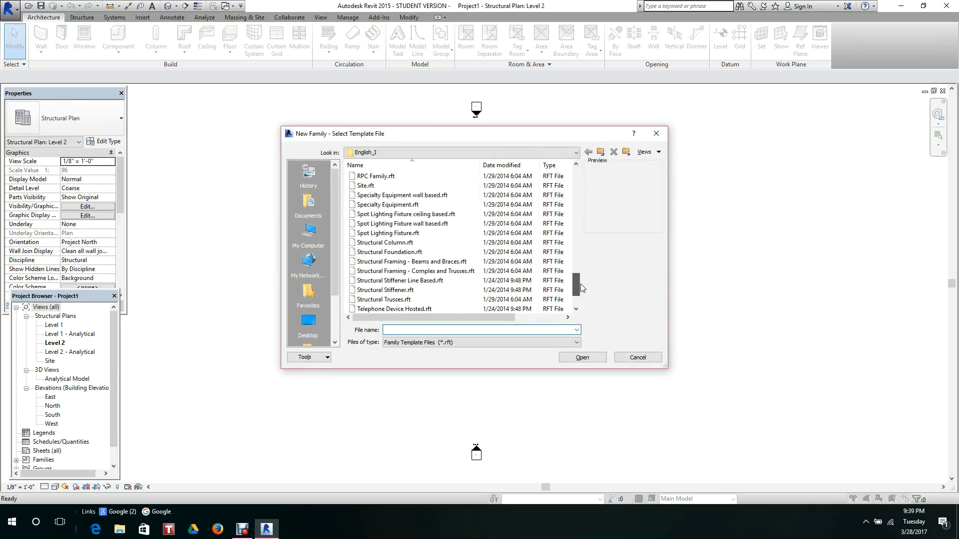
left_click(380, 244)
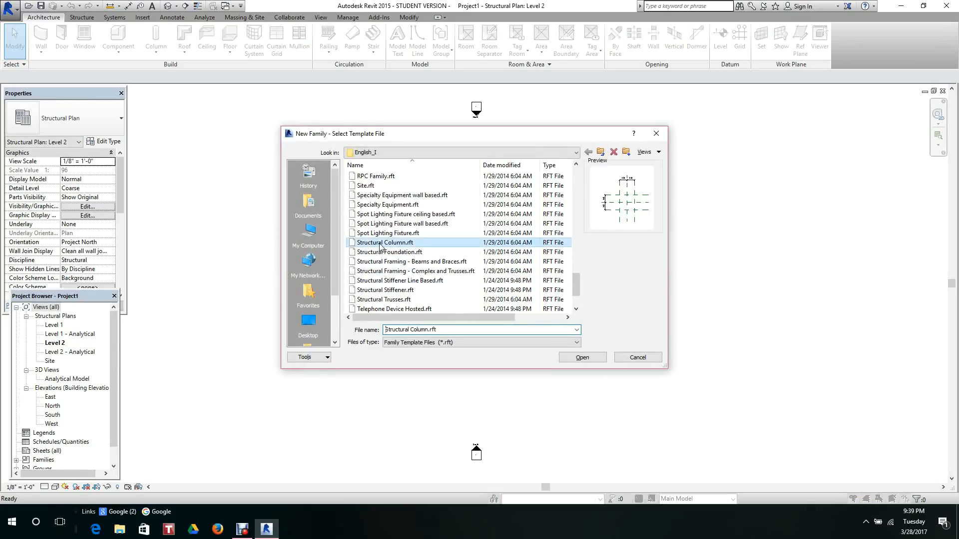
left_click(583, 357)
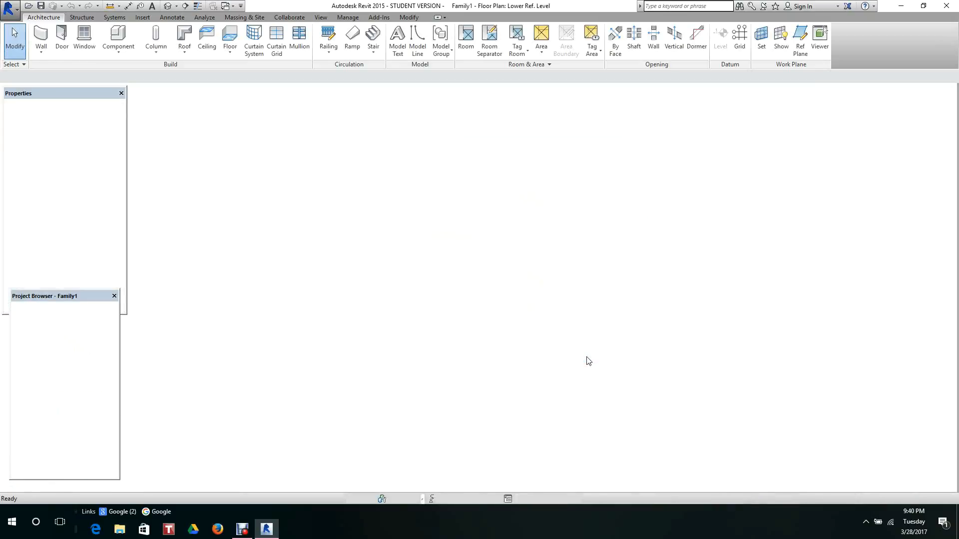
Examine the template's reference planes and EQ dimensions in the Lower Ref. Level plan
scroll(589, 359, "down", 3)
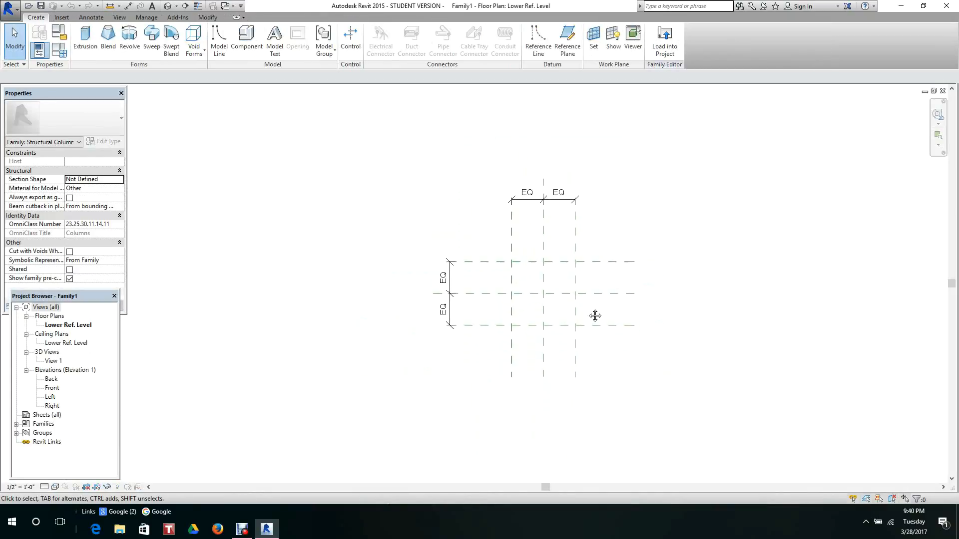
middle_click_drag(585, 310, 593, 307)
scroll(583, 289, "up", 4)
scroll(599, 290, "down", 3)
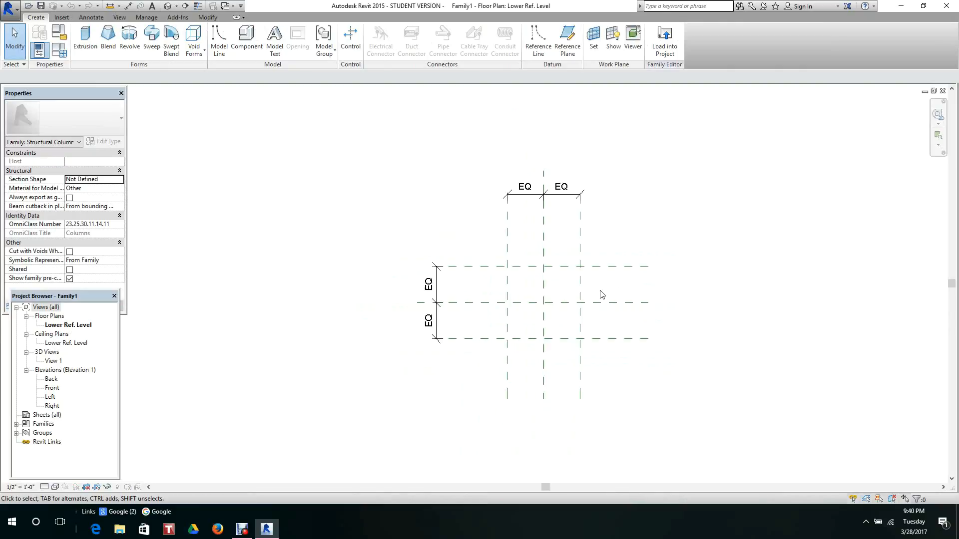
scroll(606, 290, "up", 2)
scroll(614, 283, "up", 2)
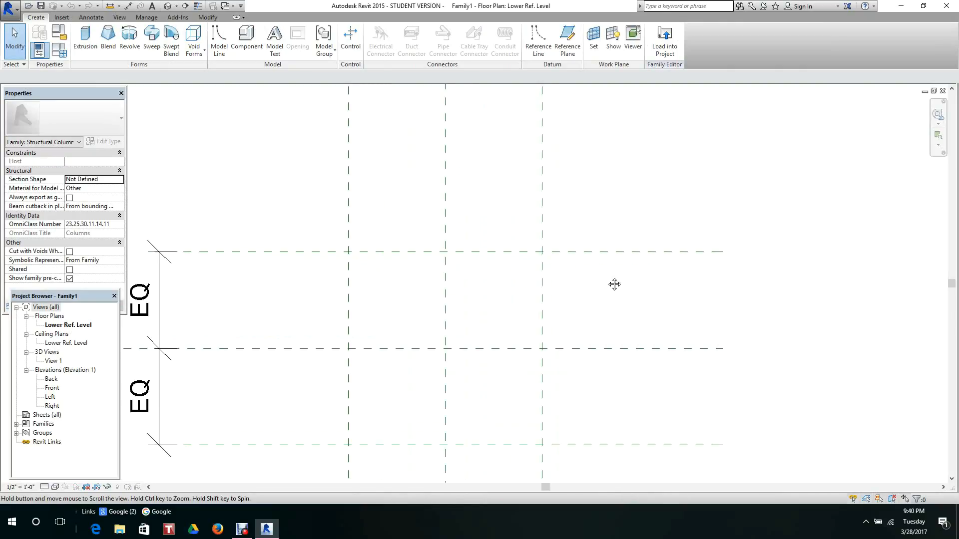
scroll(619, 268, "down", 2)
middle_click_drag(621, 272, 624, 261)
scroll(625, 261, "up", 1)
scroll(624, 261, "down", 3)
scroll(624, 260, "up", 1)
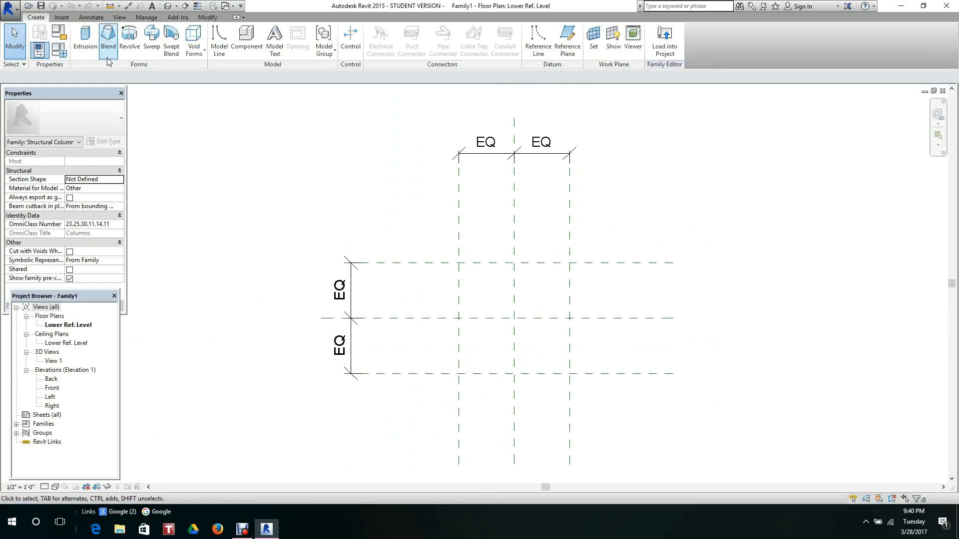
Save the family to the Desktop as Taper Column, with the maximum backups set to 1
left_click(9, 7)
mouse_move(31, 124)
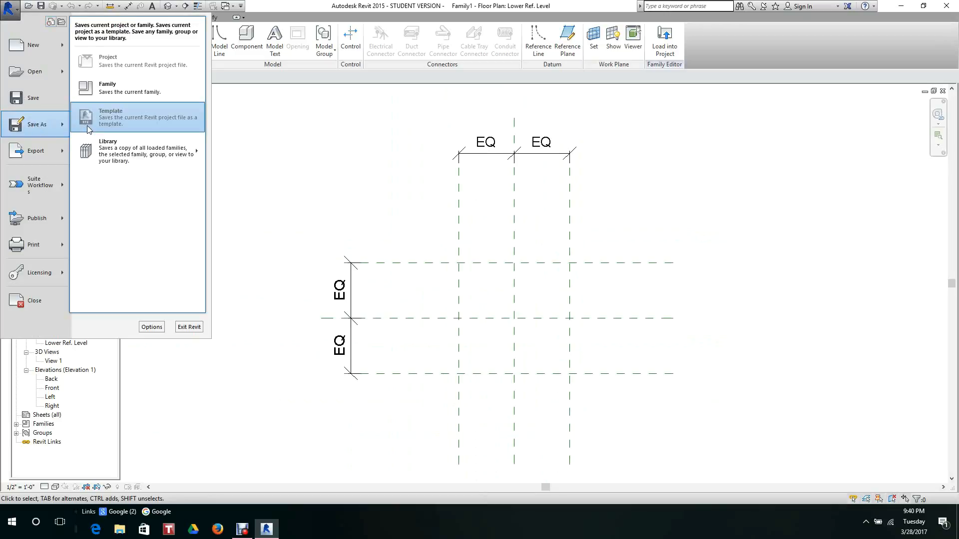
left_click(117, 91)
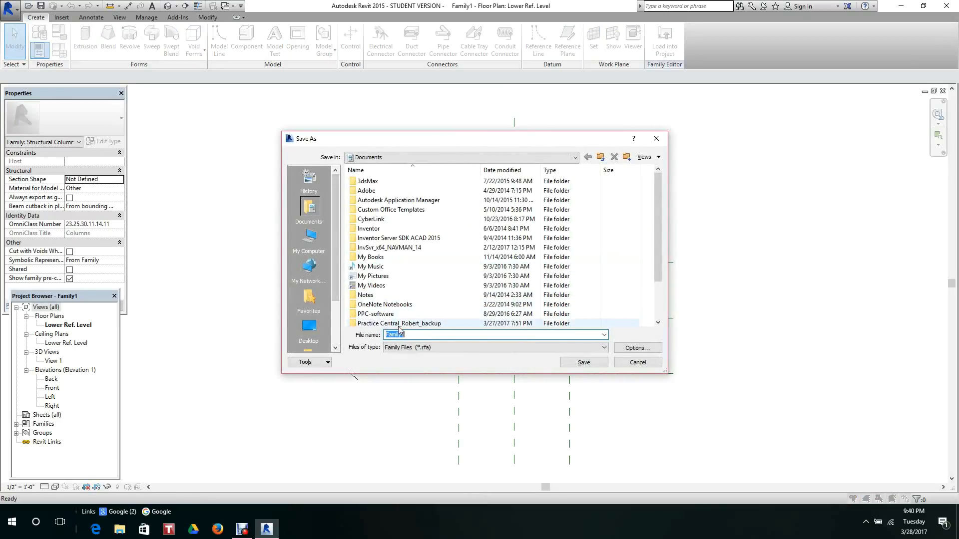
left_click(308, 333)
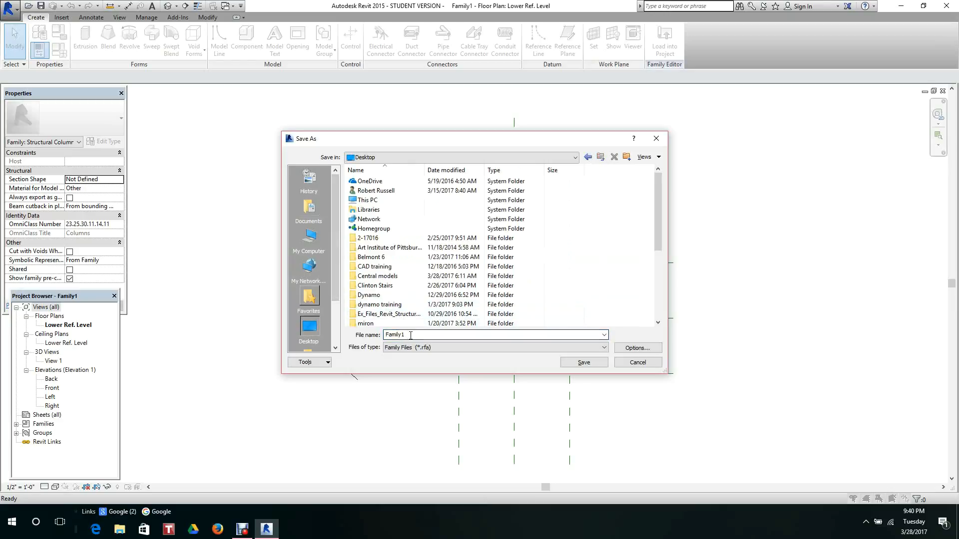
double_click(395, 335)
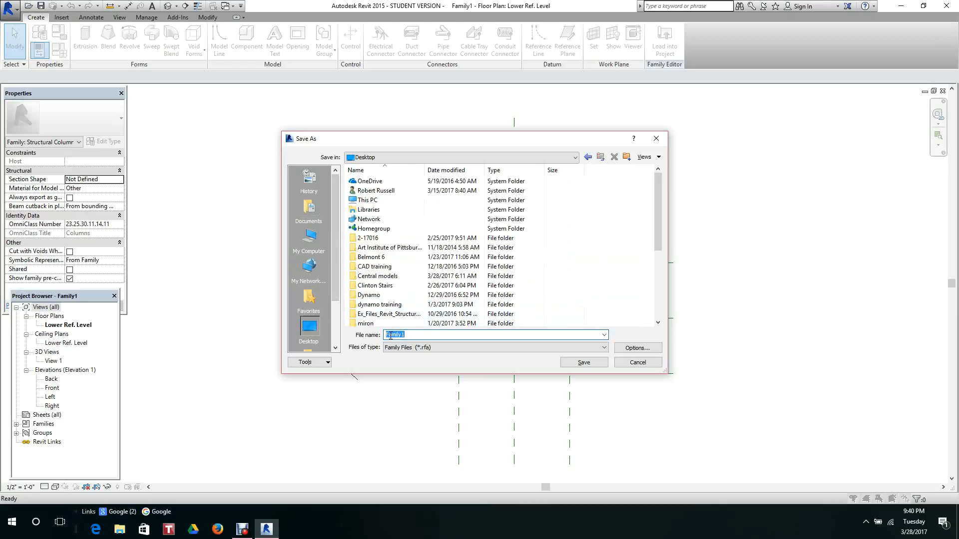
type("Taper Column")
left_click(643, 349)
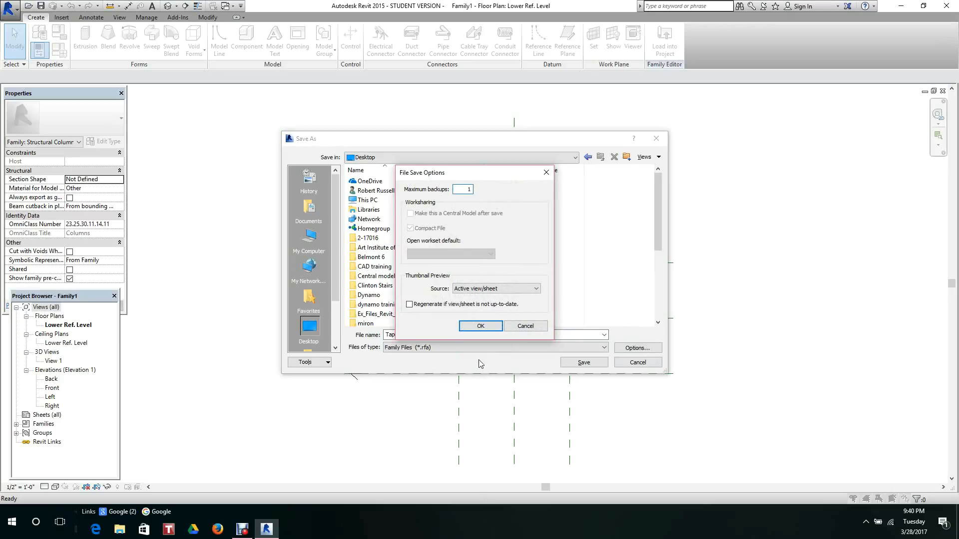
left_click(478, 327)
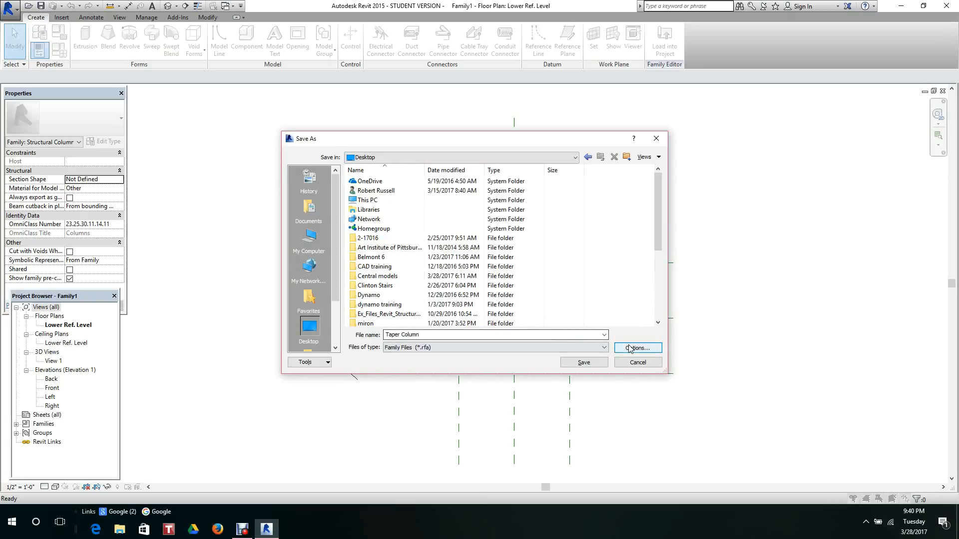
left_click(585, 363)
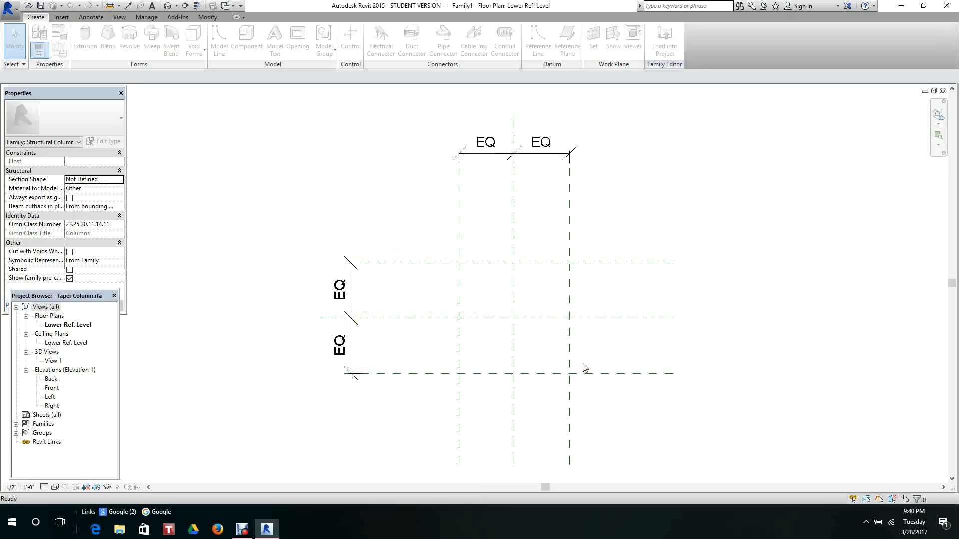
Draw a horizontal reference plane about 1'-8" below the Front reference plane, spanning the width of the existing horizontal planes
scroll(589, 355, "down", 3)
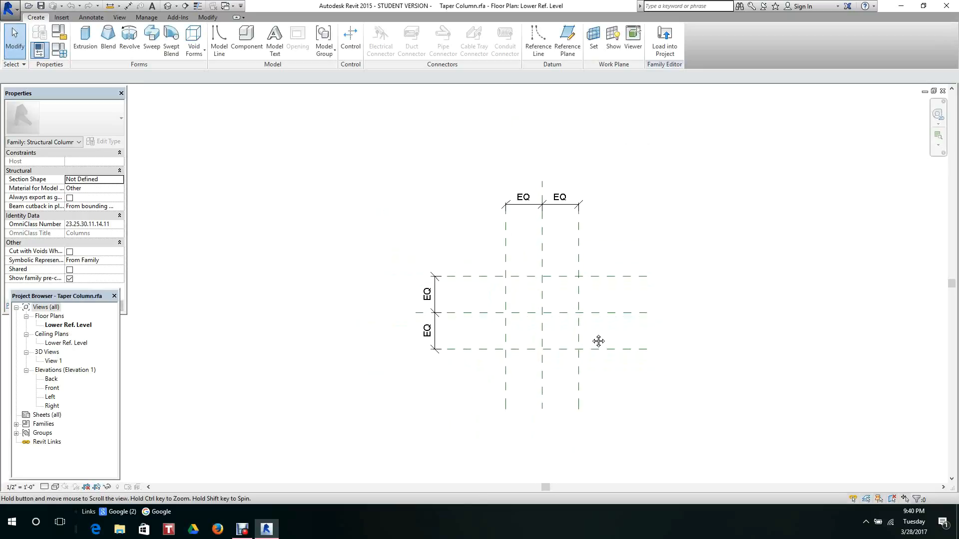
scroll(590, 335, "down", 1)
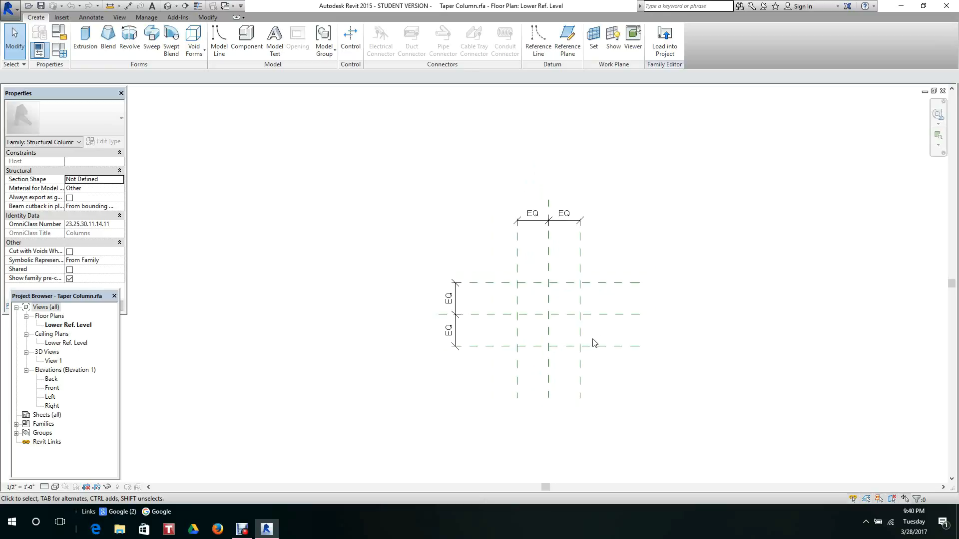
middle_click_drag(597, 341, 588, 316)
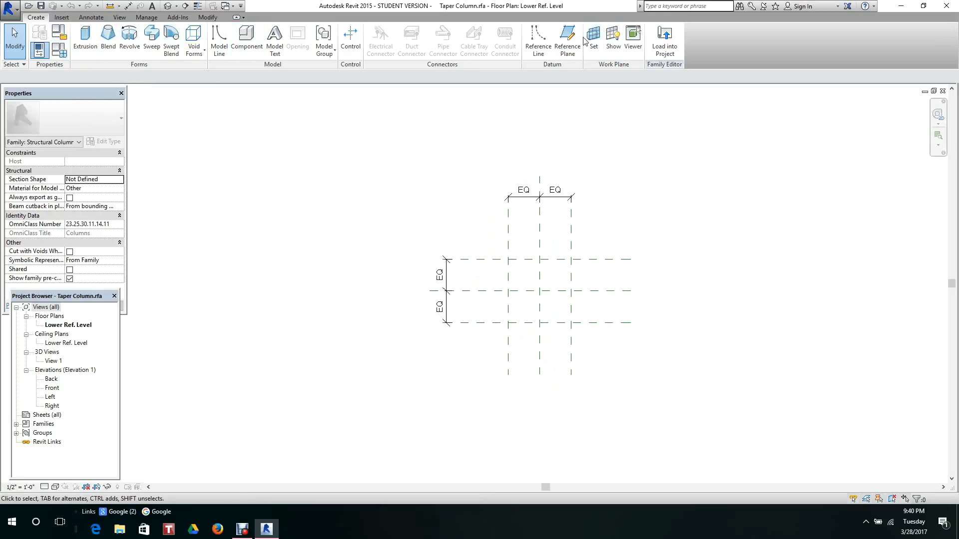
left_click(568, 39)
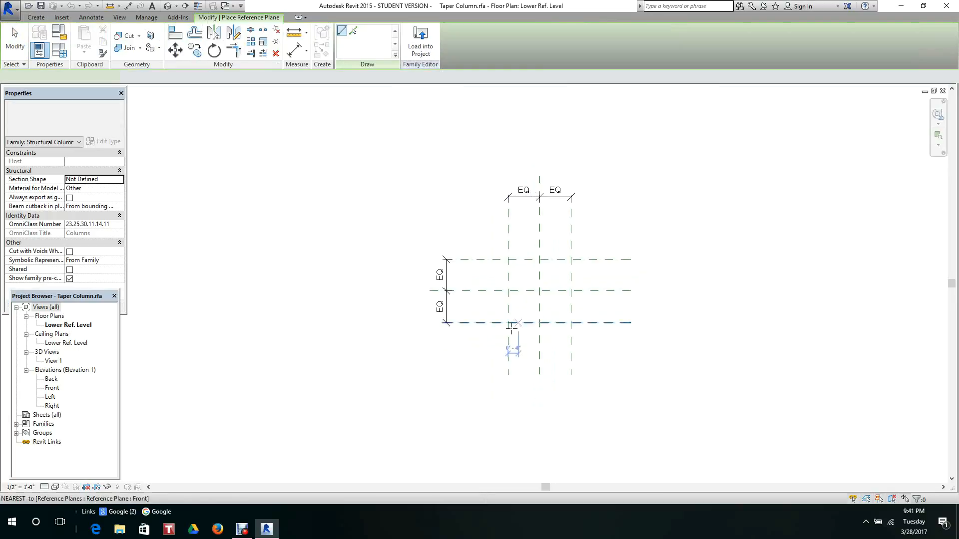
left_click(455, 344)
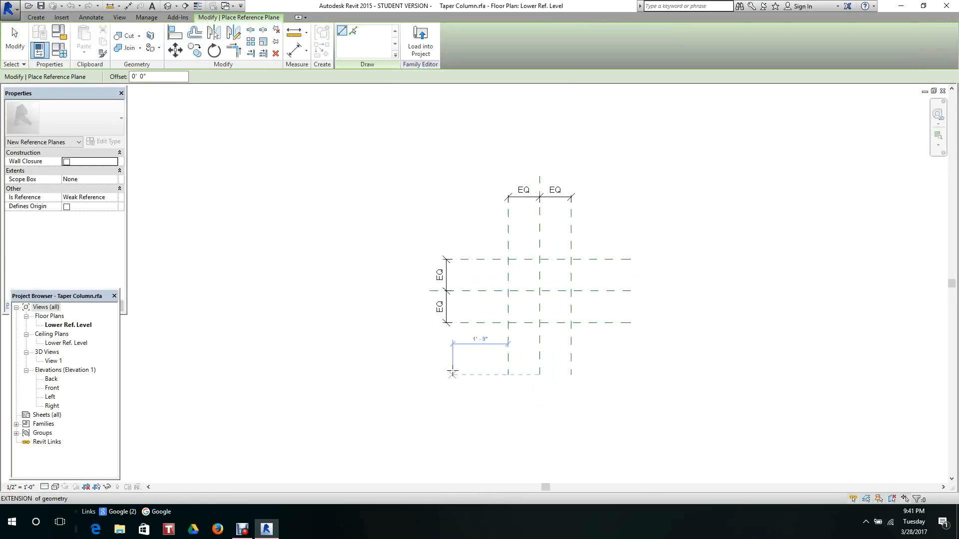
left_click(452, 373)
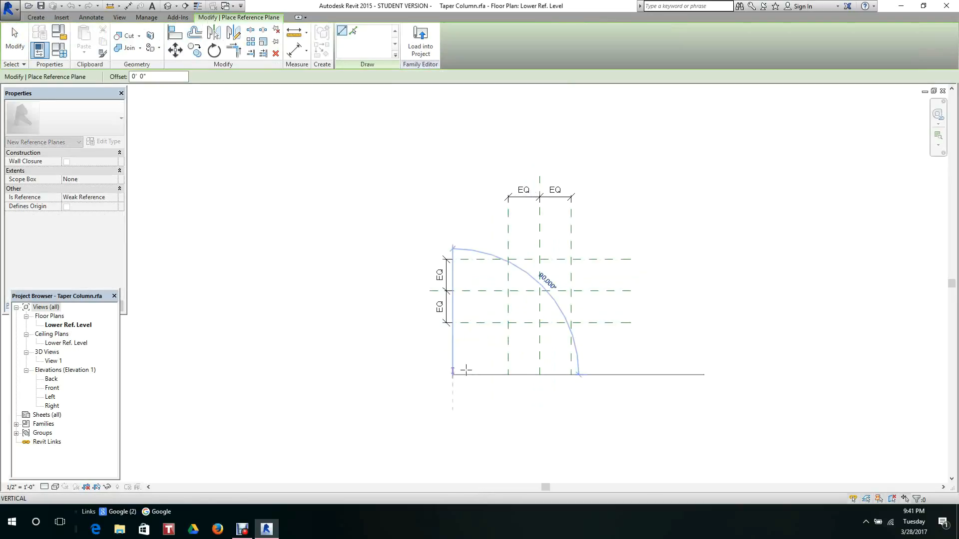
left_click(630, 374)
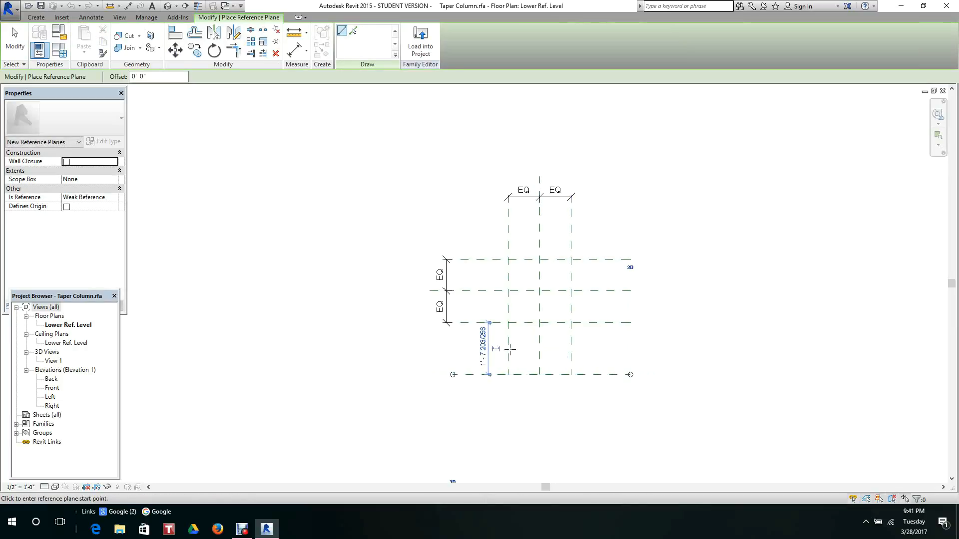
Set the new reference plane's distance from the Front plane to 2'-0"
scroll(480, 344, "up", 4)
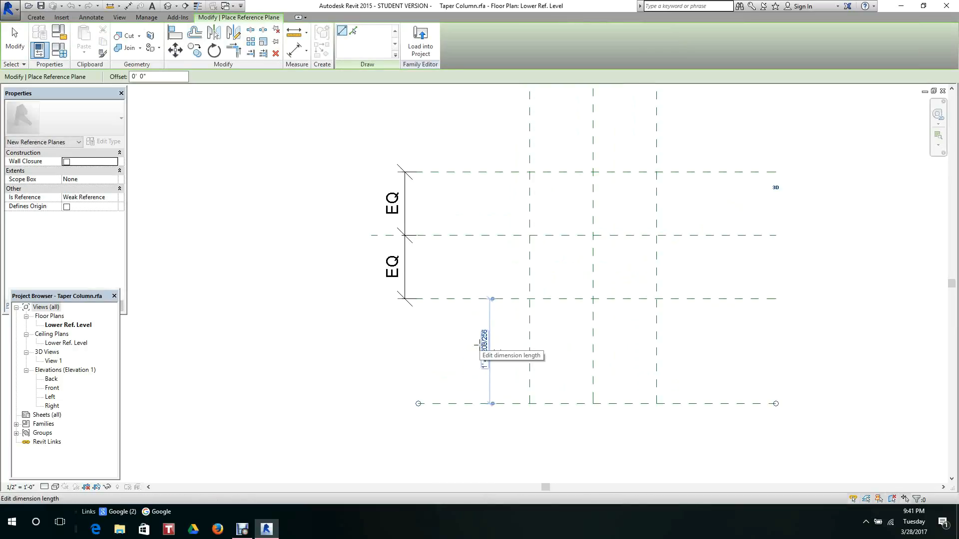
scroll(477, 345, "down", 2)
left_click(481, 345)
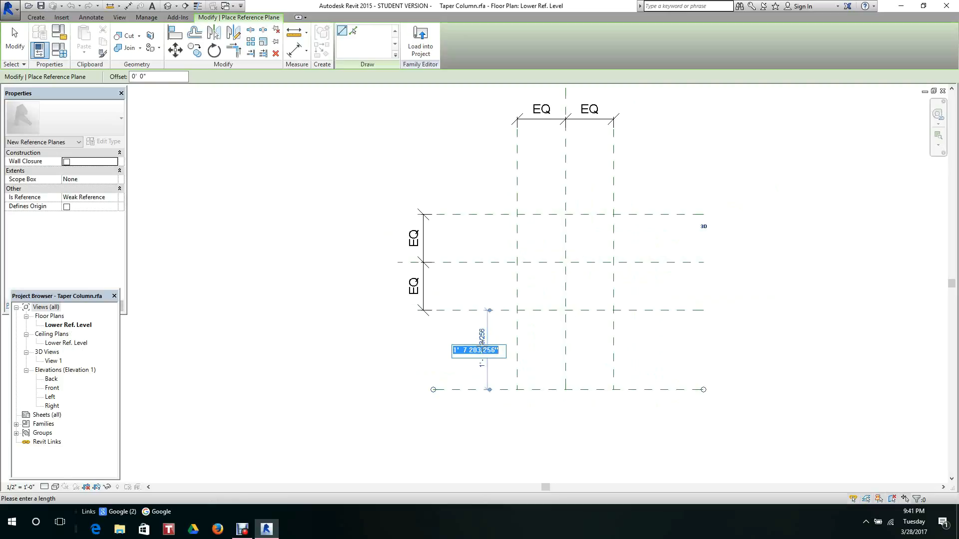
type("2")
key("Return")
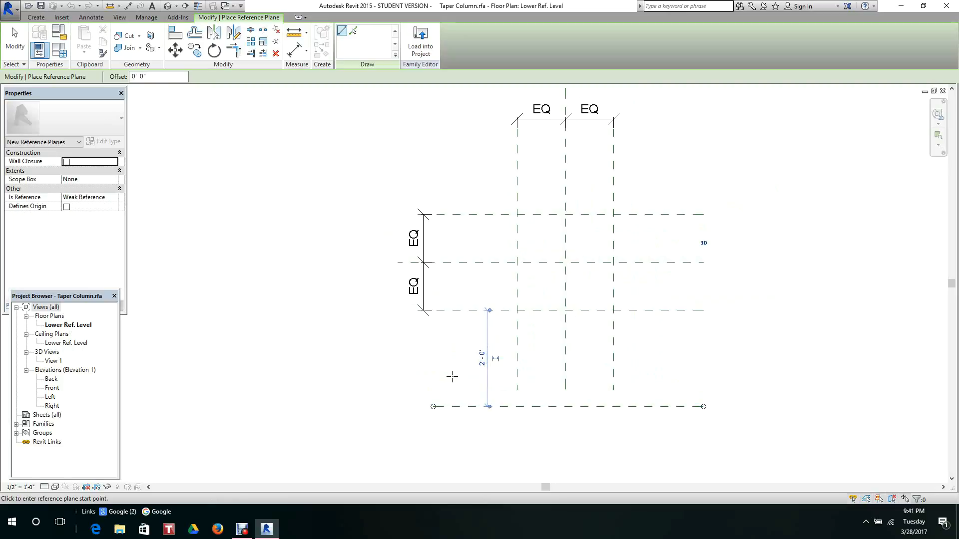
scroll(452, 346, "down", 1)
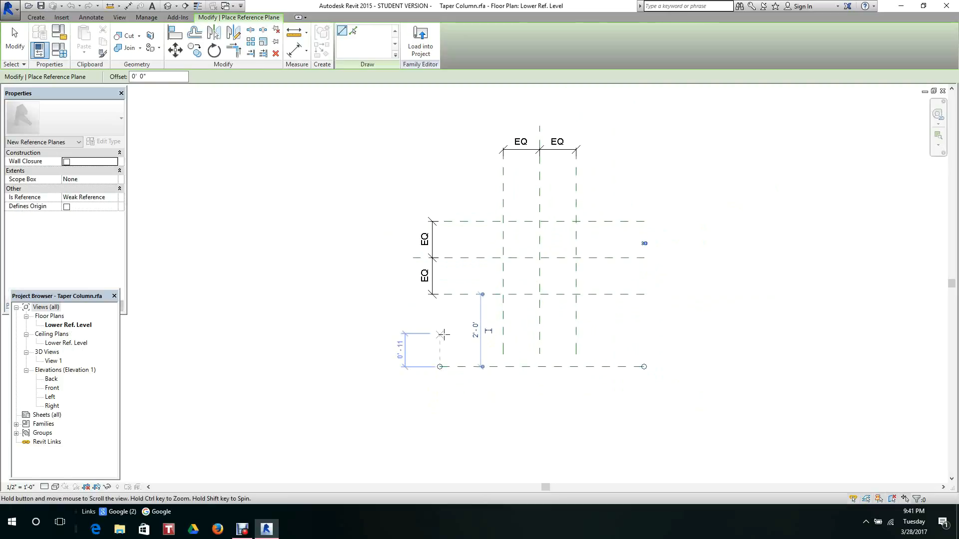
middle_click_drag(441, 331, 460, 328)
scroll(450, 325, "up", 2)
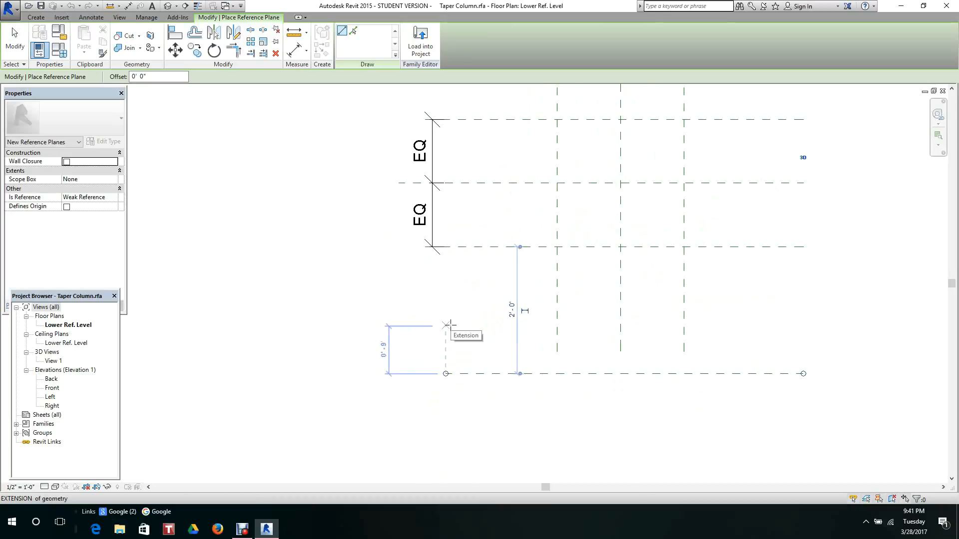
left_click(435, 307)
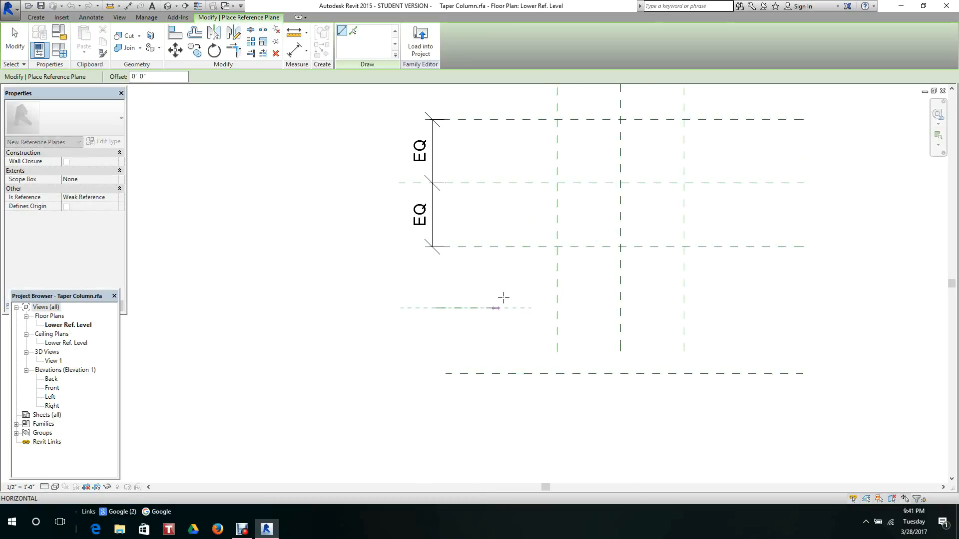
key("Escape")
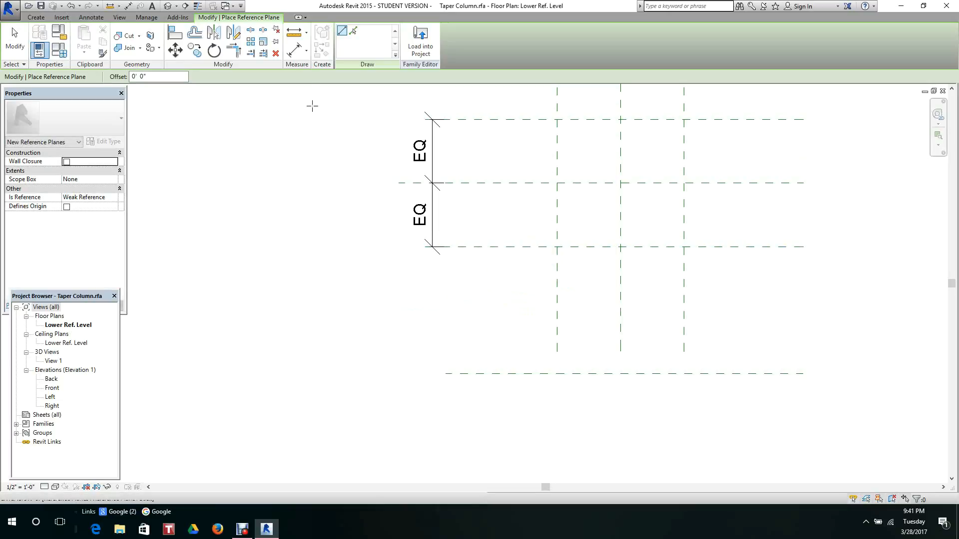
Place an aligned dimension between the Front reference plane and the new plane below it, near their right ends
left_click(294, 50)
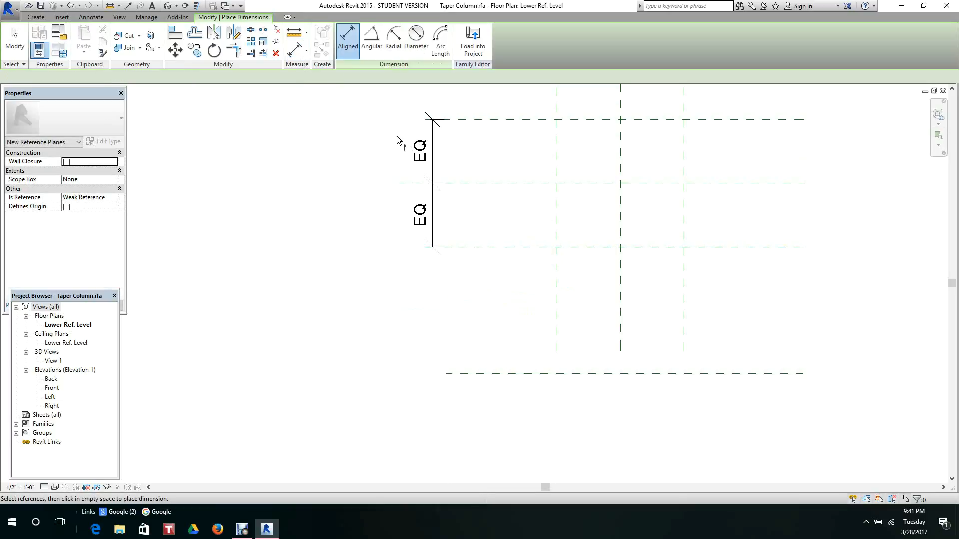
left_click(487, 247)
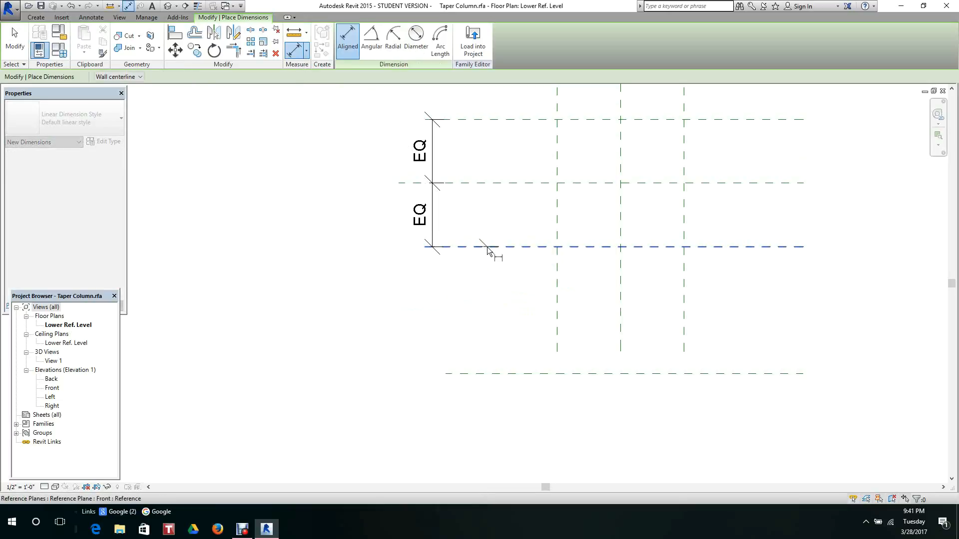
left_click(505, 374)
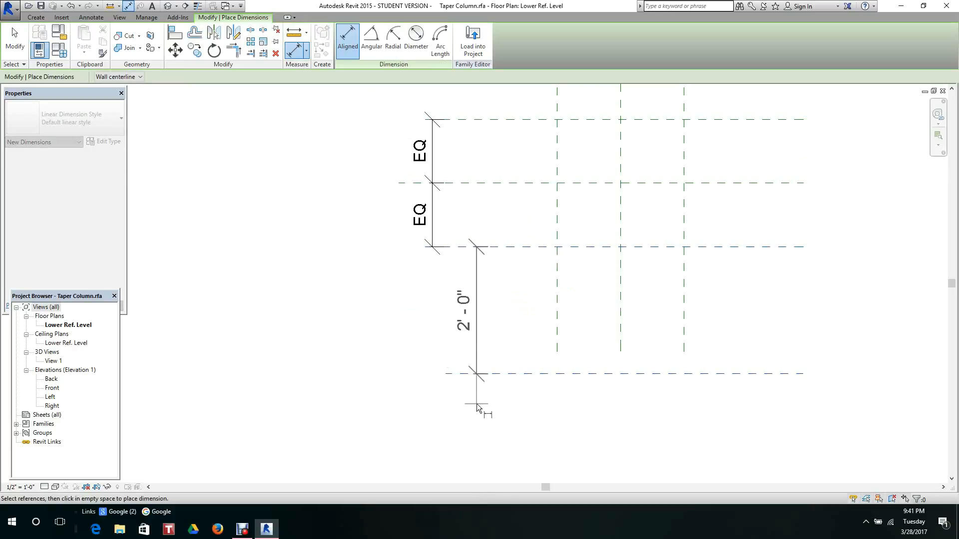
left_click(774, 419)
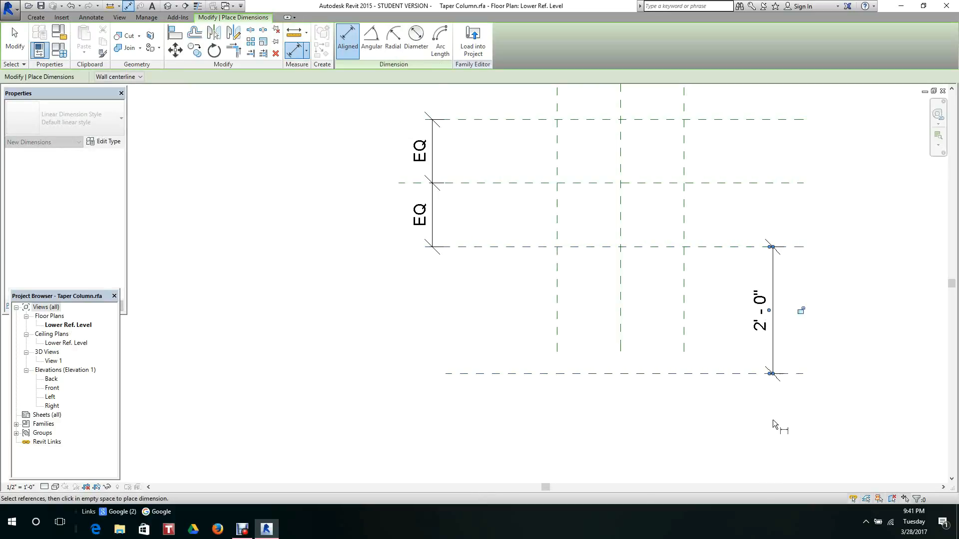
scroll(817, 392, "down", 1)
middle_click_drag(818, 392, 786, 380)
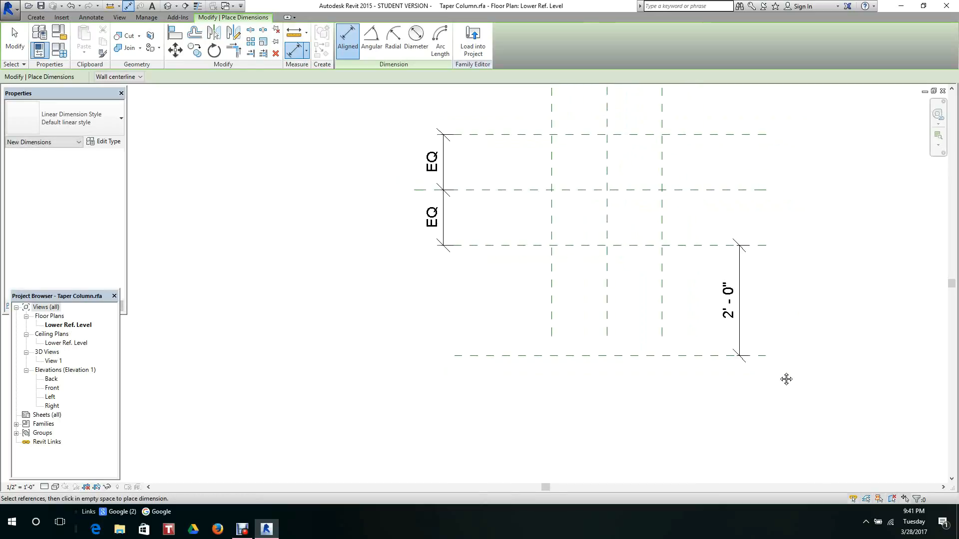
Label the 2'-0" dimension below the Front reference plane with a new family type parameter named Taper
scroll(759, 324, "down", 3)
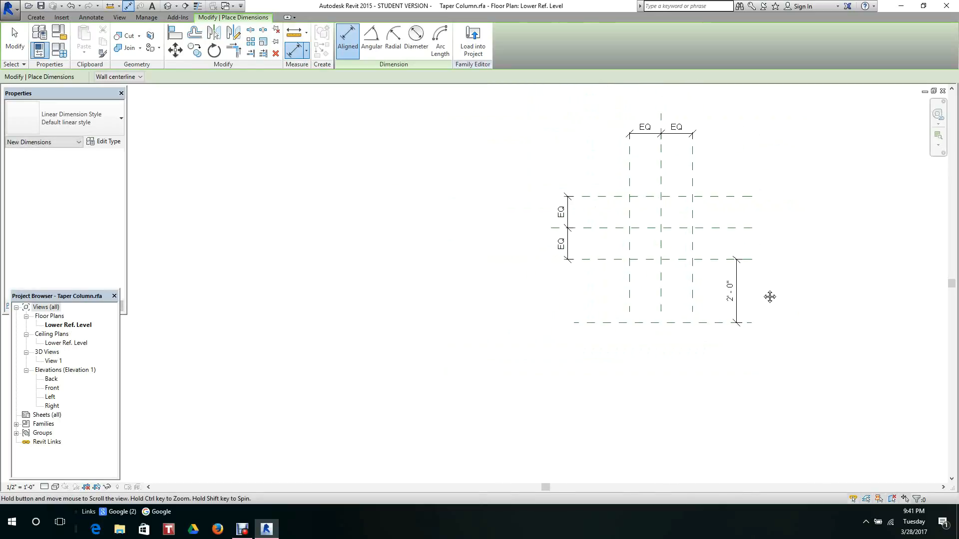
scroll(754, 280, "up", 4)
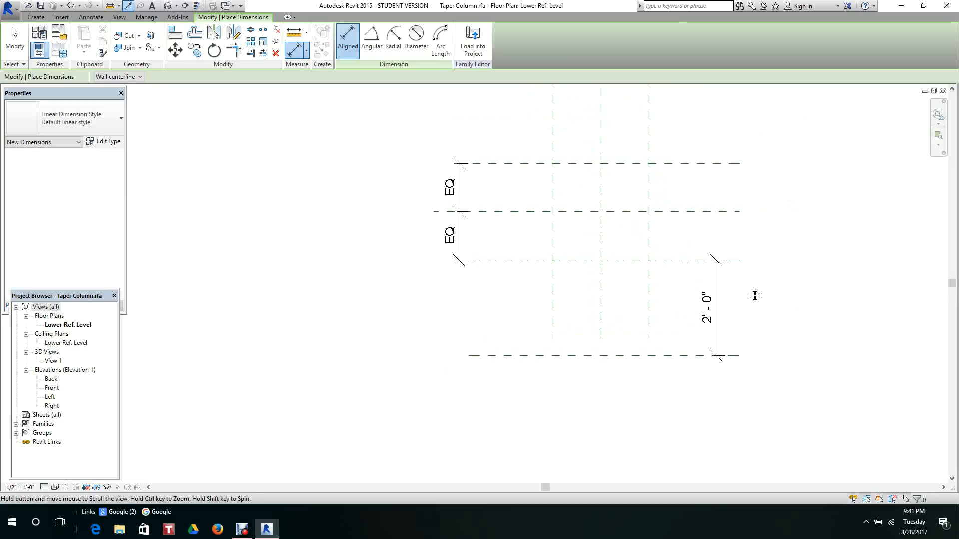
right_click(739, 292)
left_click(757, 294)
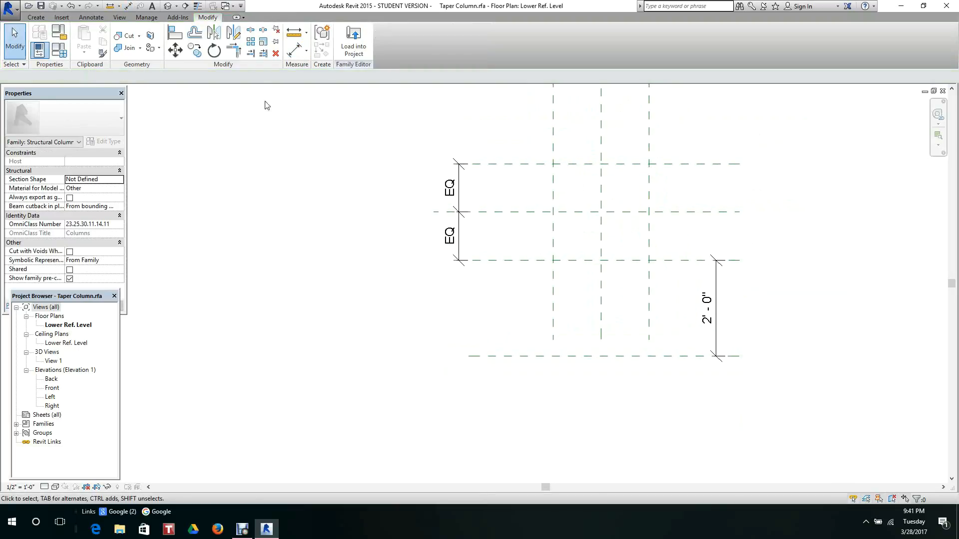
left_click(719, 290)
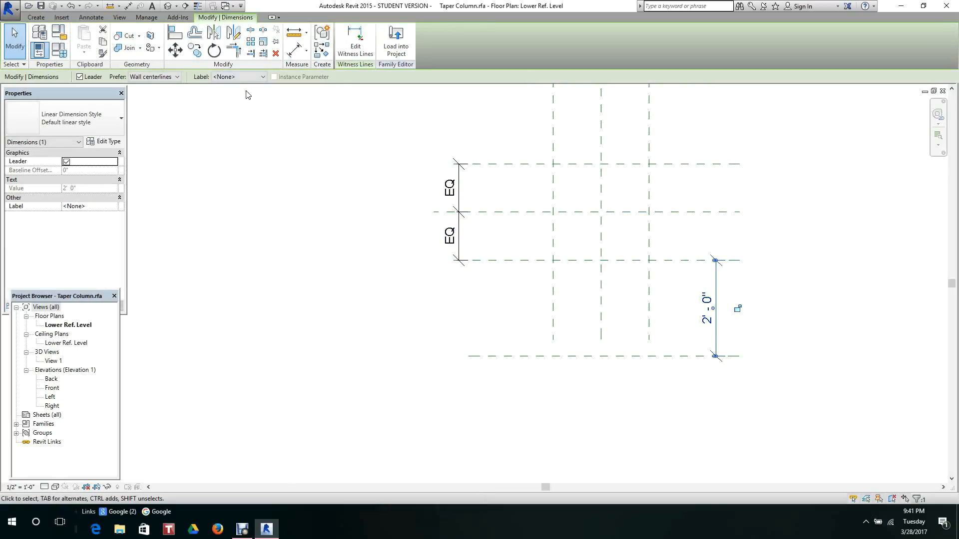
left_click(260, 78)
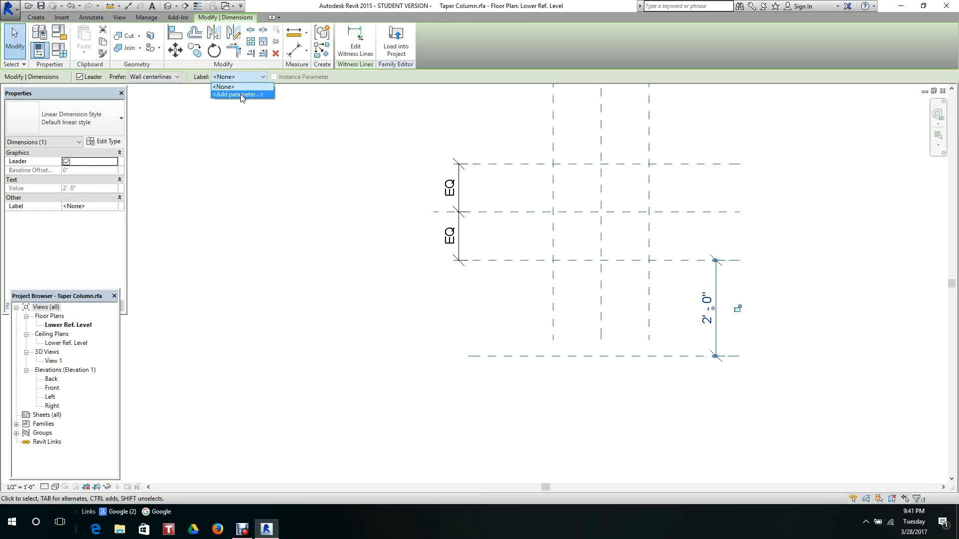
left_click(241, 94)
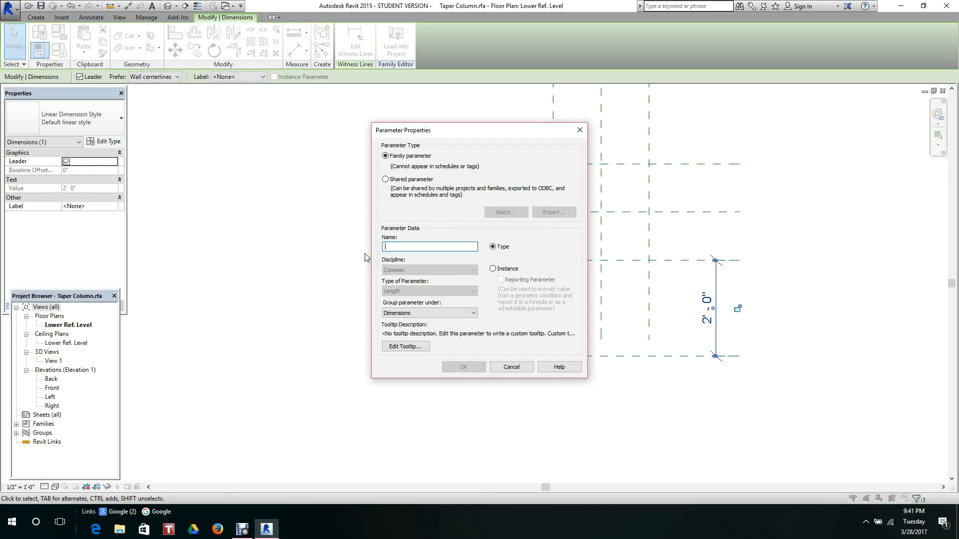
type("Taper")
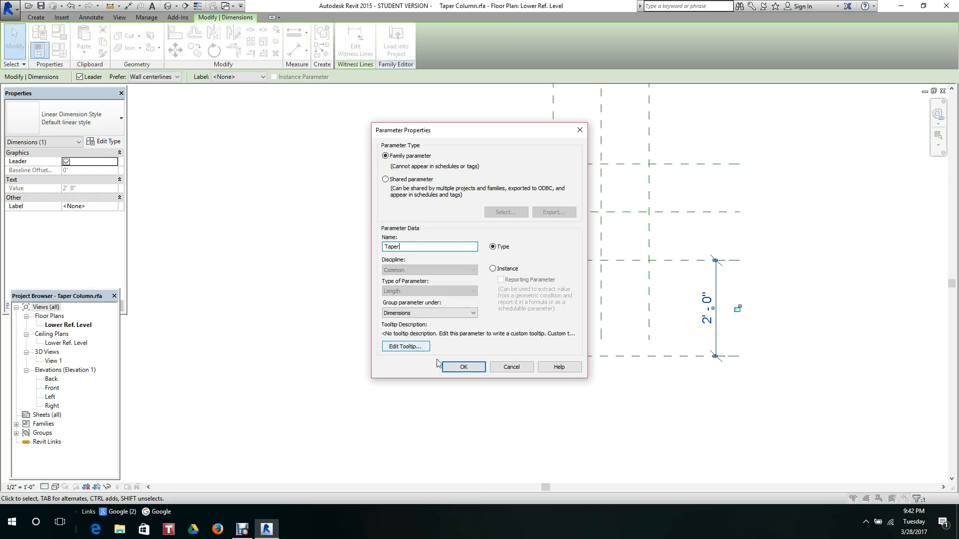
left_click(462, 367)
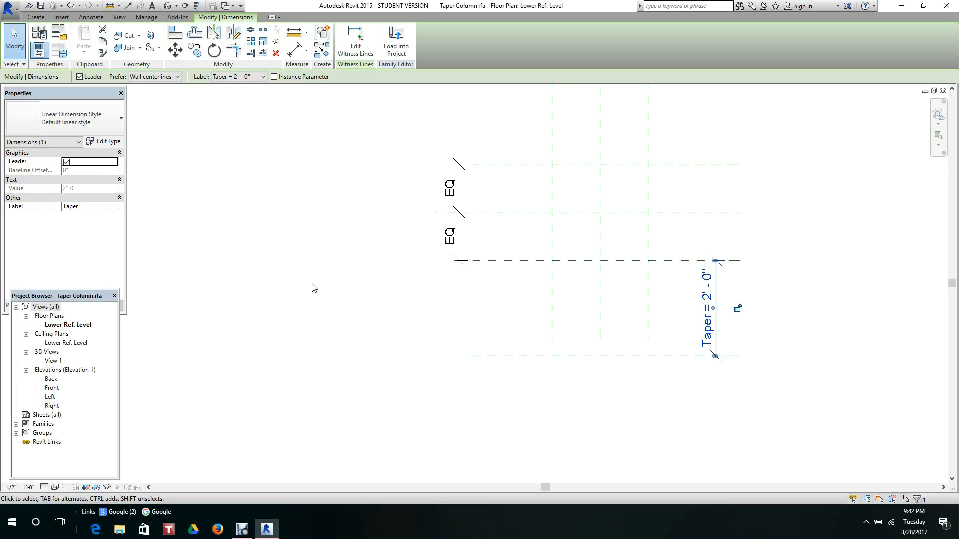
scroll(312, 342, "down", 2)
scroll(307, 331, "up", 2)
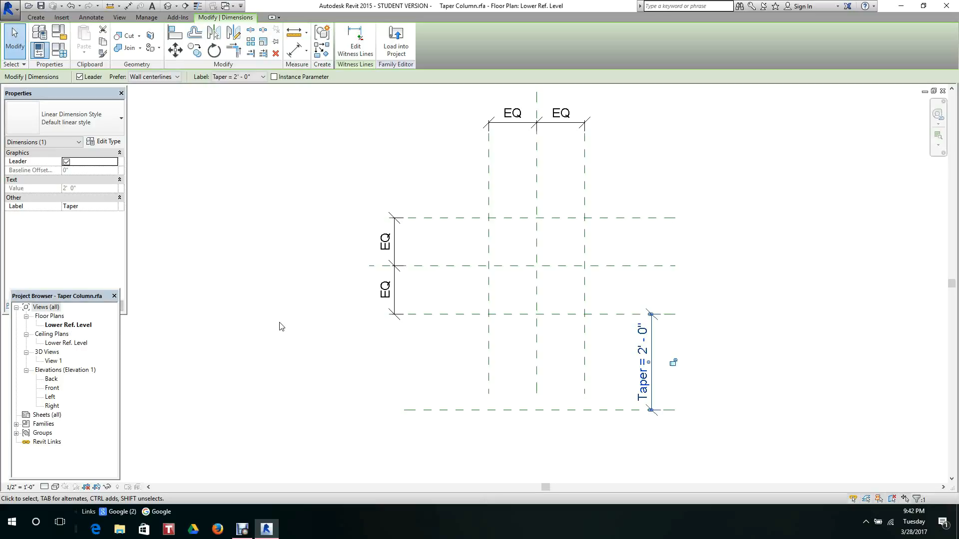
scroll(411, 270, "down", 2)
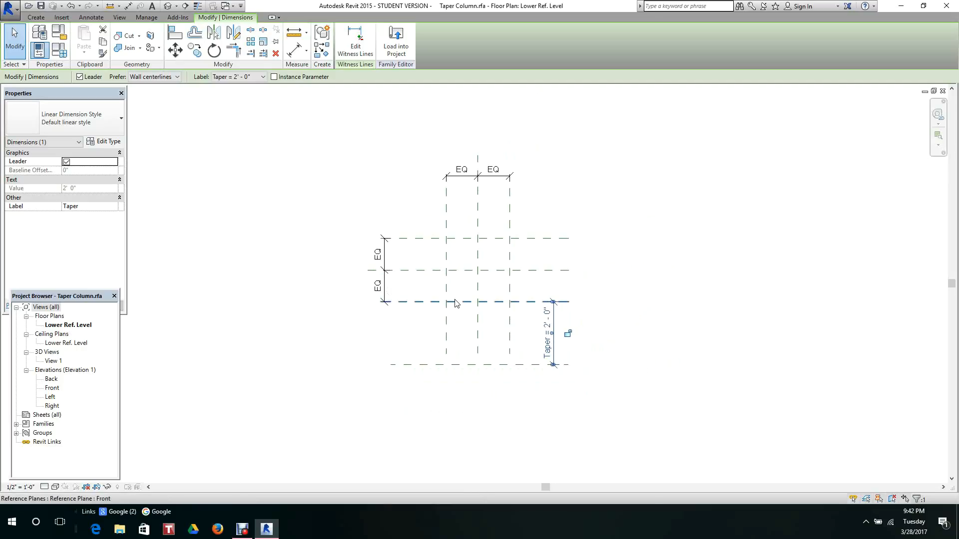
left_click(656, 287)
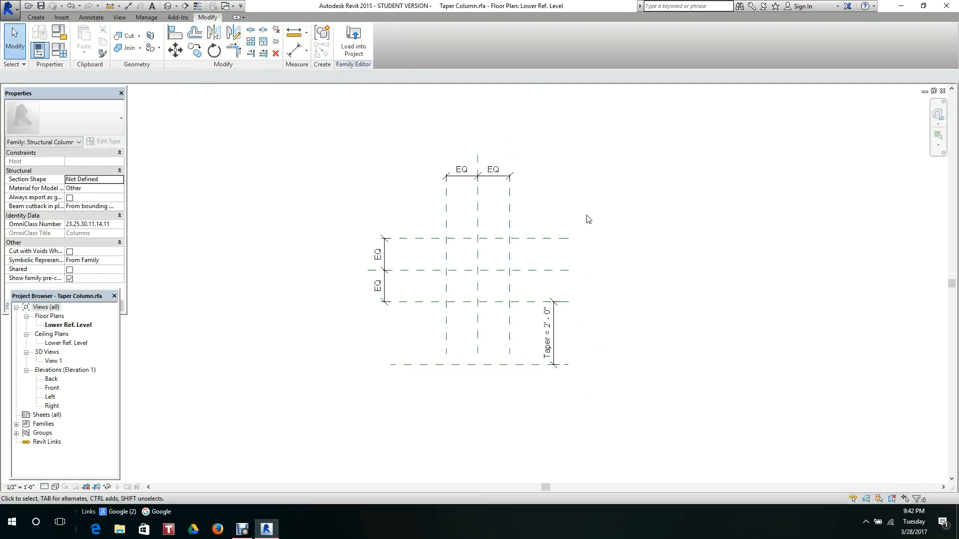
scroll(588, 220, "down", 1)
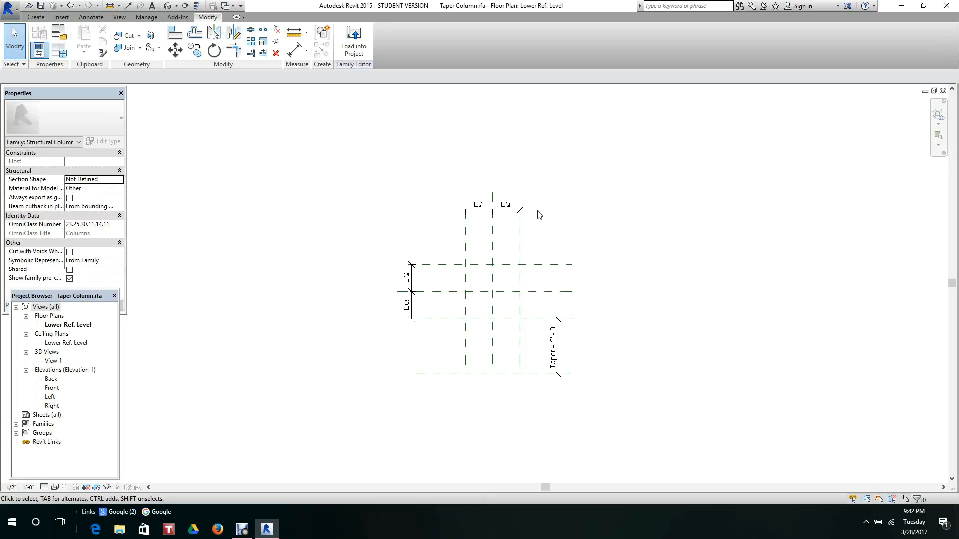
scroll(535, 220, "down", 2)
scroll(540, 225, "up", 4)
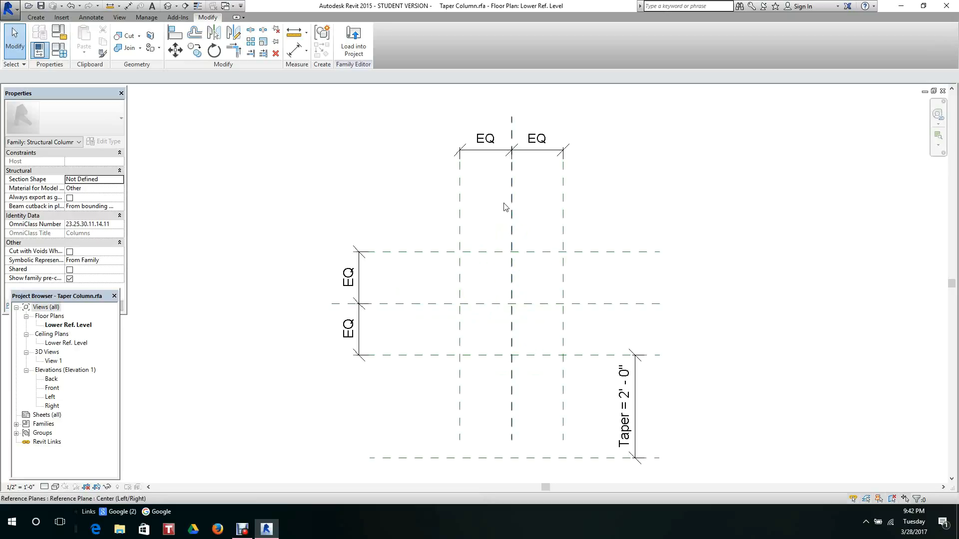
scroll(504, 206, "down", 2)
scroll(570, 301, "up", 3)
middle_click_drag(575, 301, 575, 287)
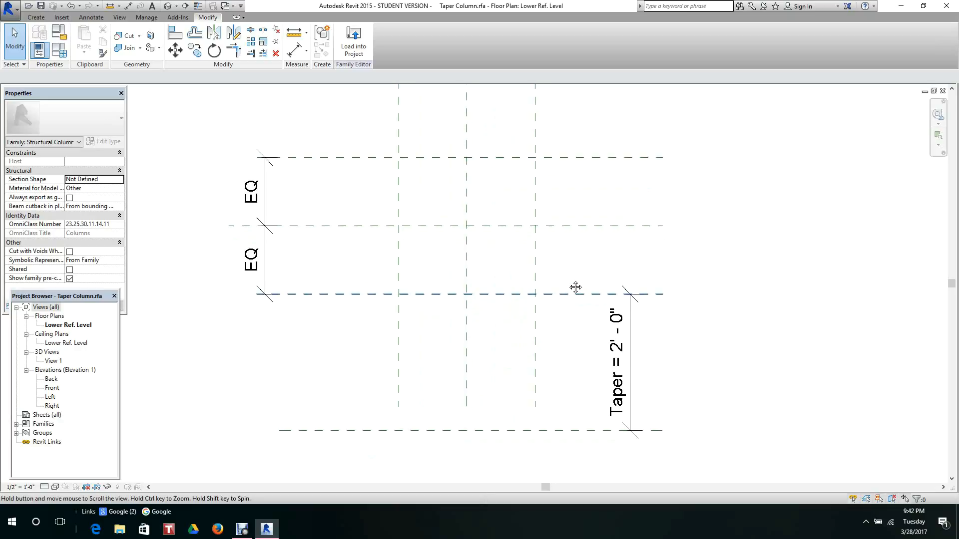
scroll(577, 299, "down", 2)
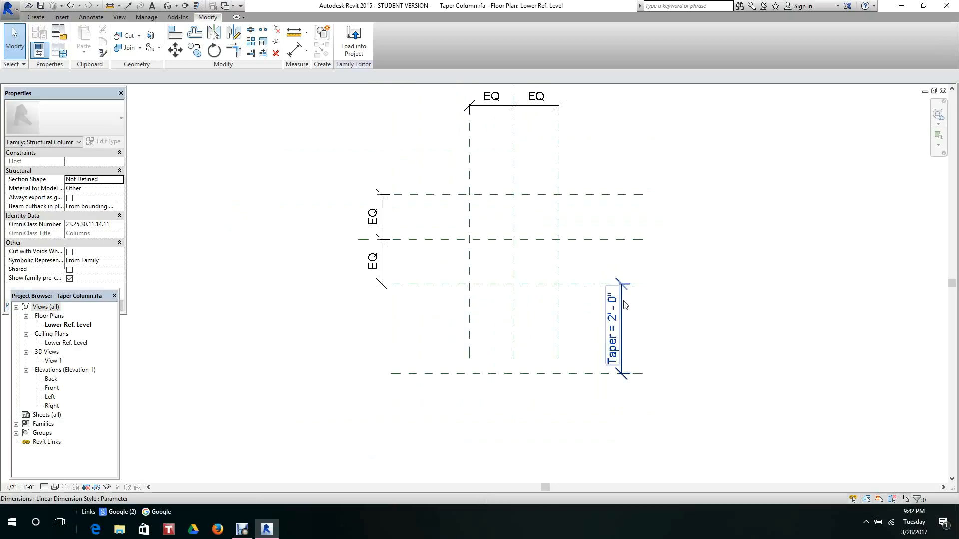
scroll(617, 307, "up", 1)
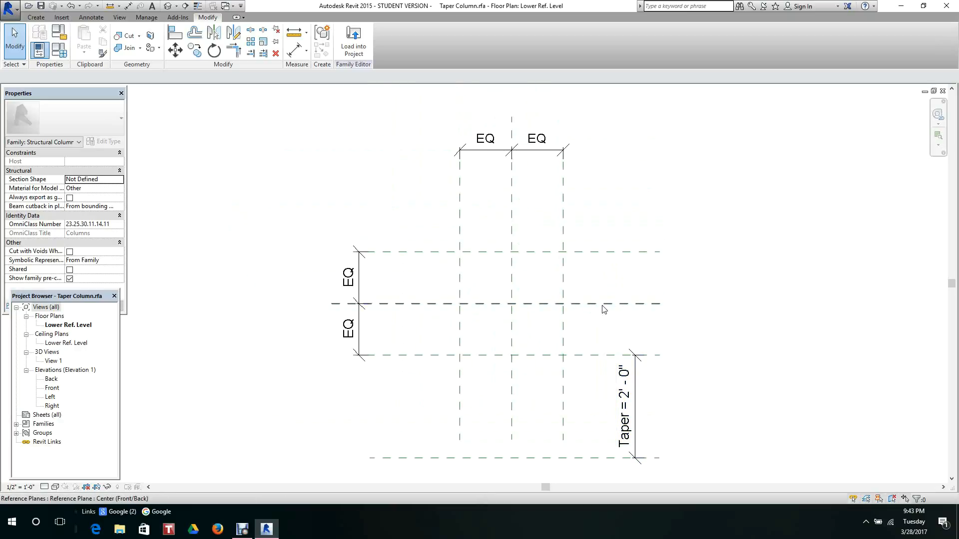
left_click(640, 383)
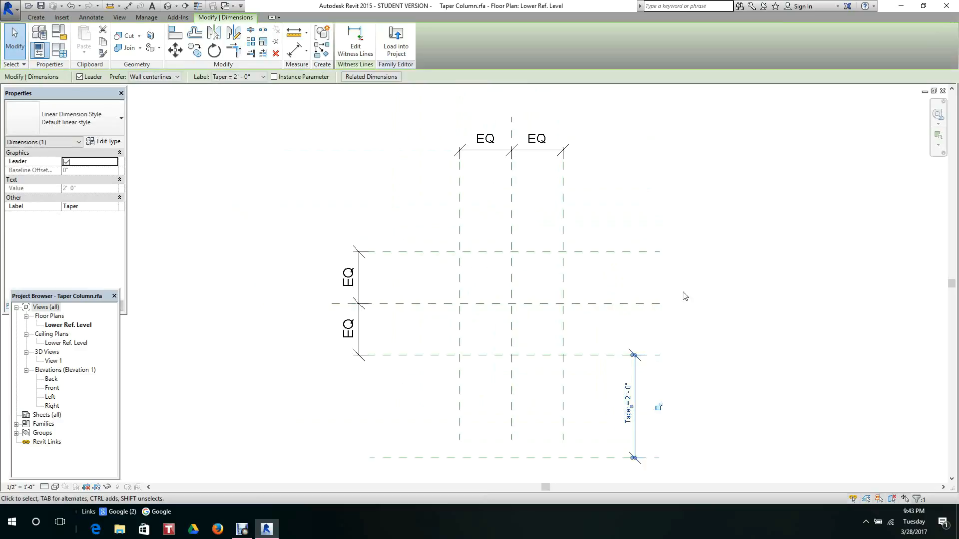
middle_click_drag(687, 291, 673, 267)
left_click(671, 268)
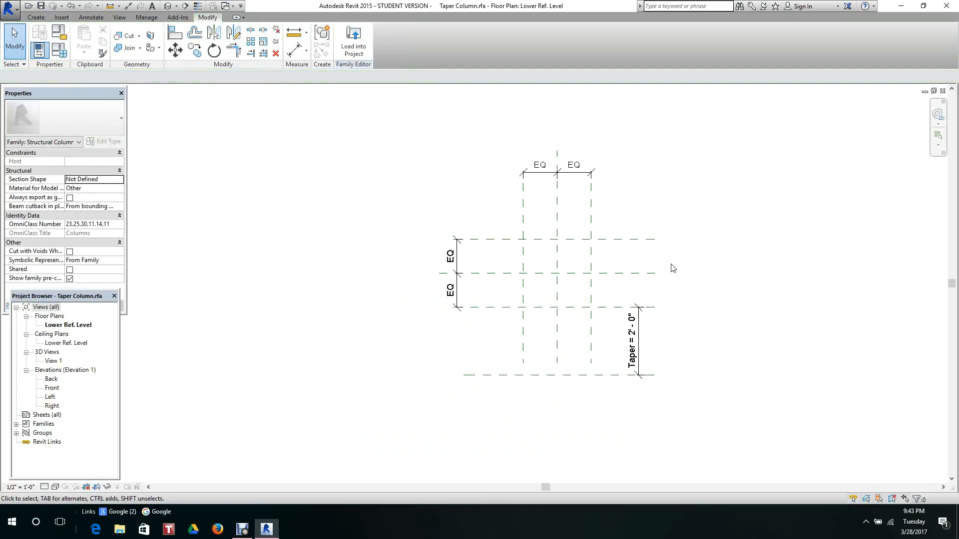
scroll(636, 253, "down", 1)
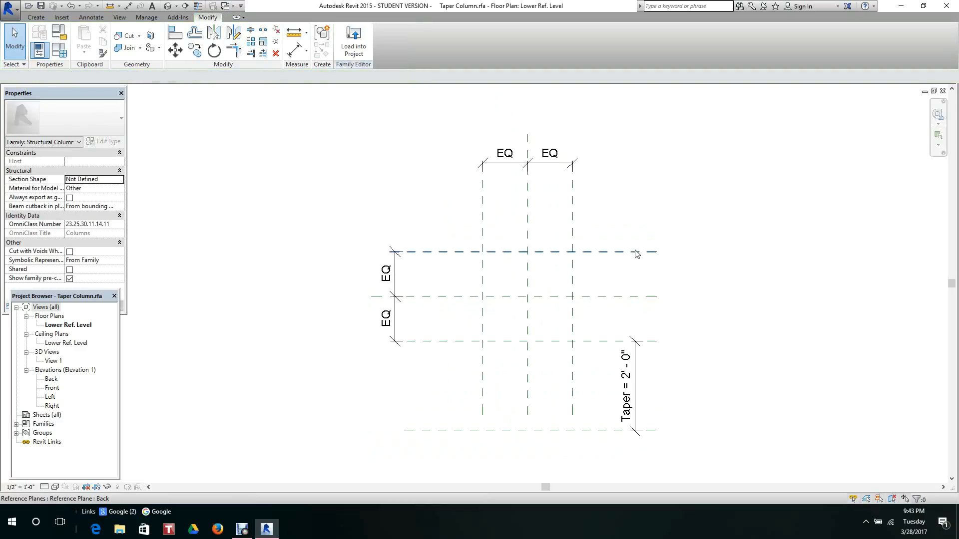
scroll(634, 253, "up", 2)
scroll(628, 253, "down", 1)
middle_click_drag(573, 228, 570, 255)
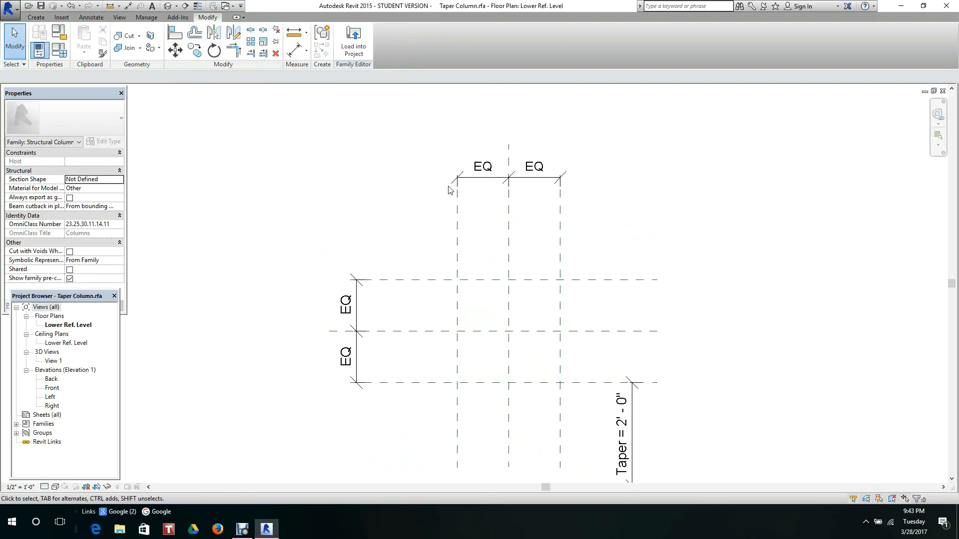
Place an aligned dimension between the two outer vertical reference planes, above the existing EQ dimension string
left_click(294, 50)
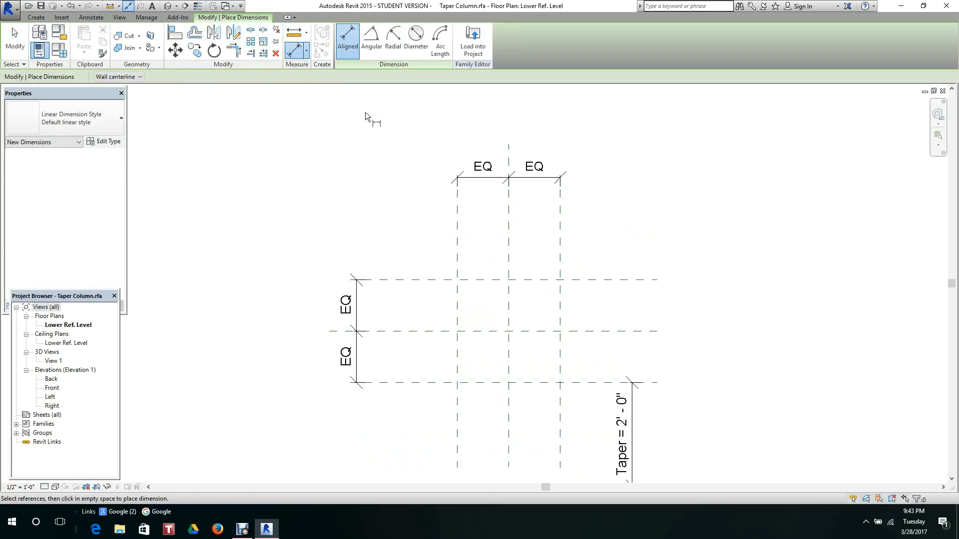
left_click(459, 224)
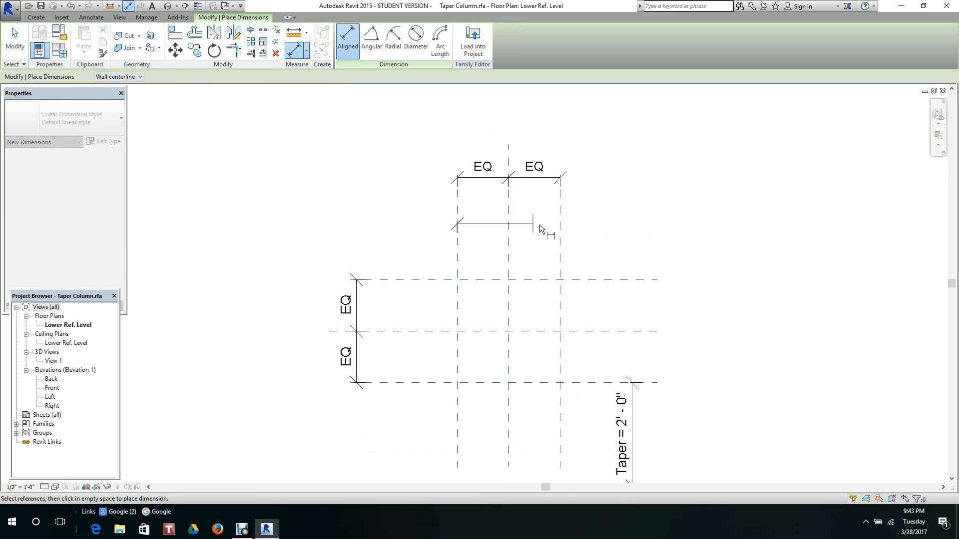
left_click(562, 199)
left_click(562, 122)
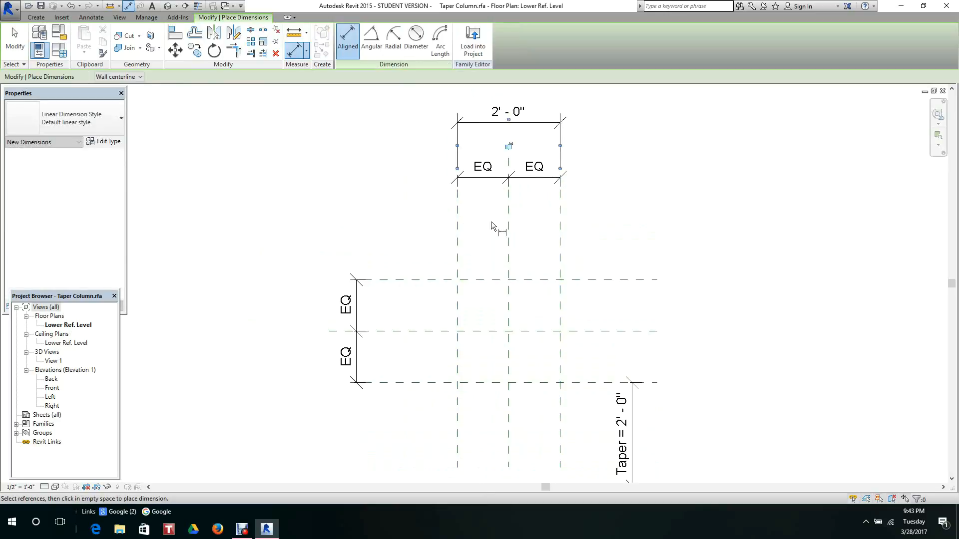
Place an aligned dimension between the Back and Front reference planes, outside the existing EQ string, and end the dimension command
left_click(400, 280)
left_click(400, 383)
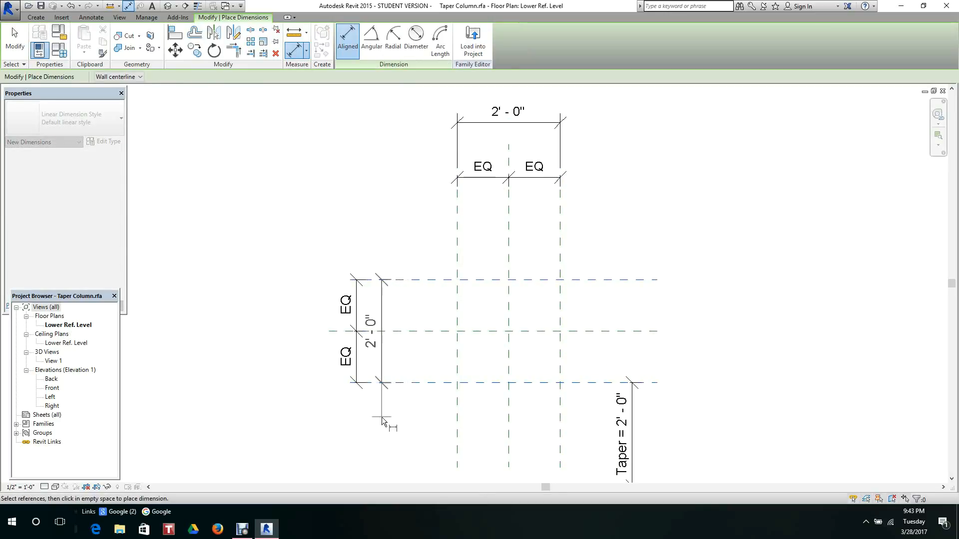
left_click(301, 424)
scroll(340, 215, "down", 2)
middle_click_drag(357, 235, 358, 259)
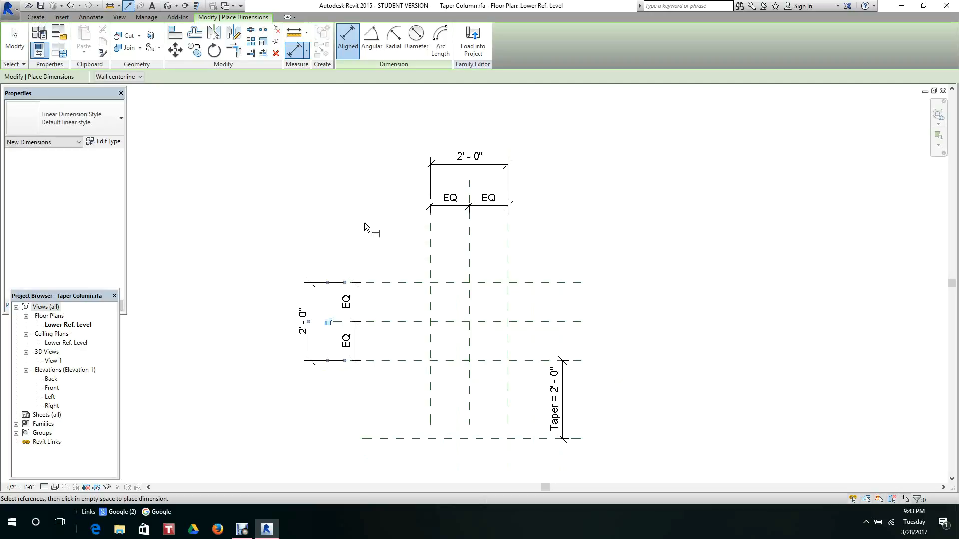
middle_click_drag(364, 223, 371, 242)
scroll(526, 163, "up", 2)
right_click(529, 164)
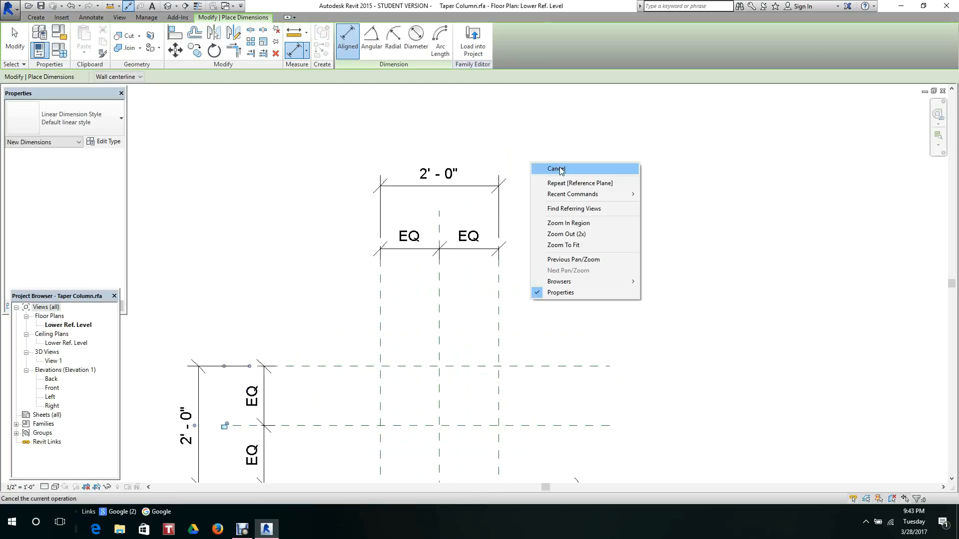
left_click(560, 169)
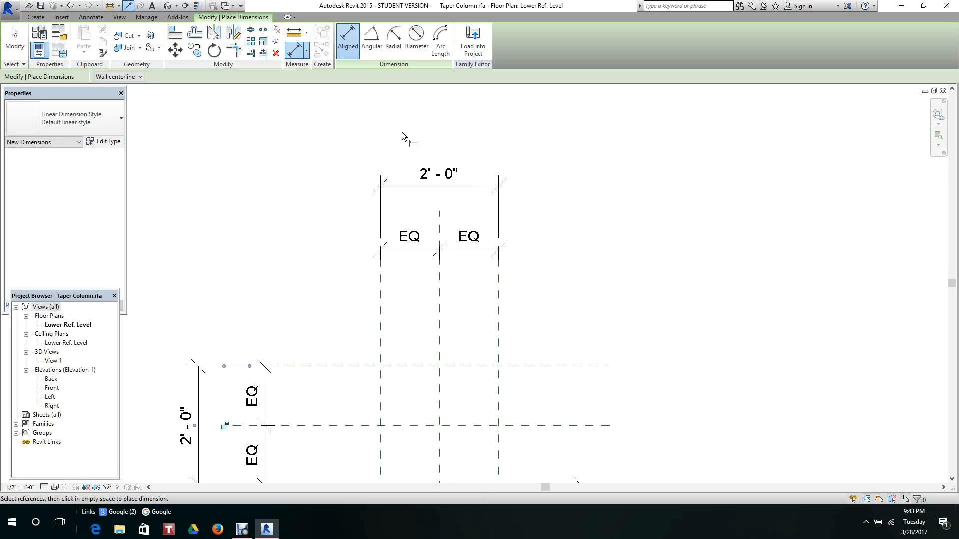
right_click(314, 125)
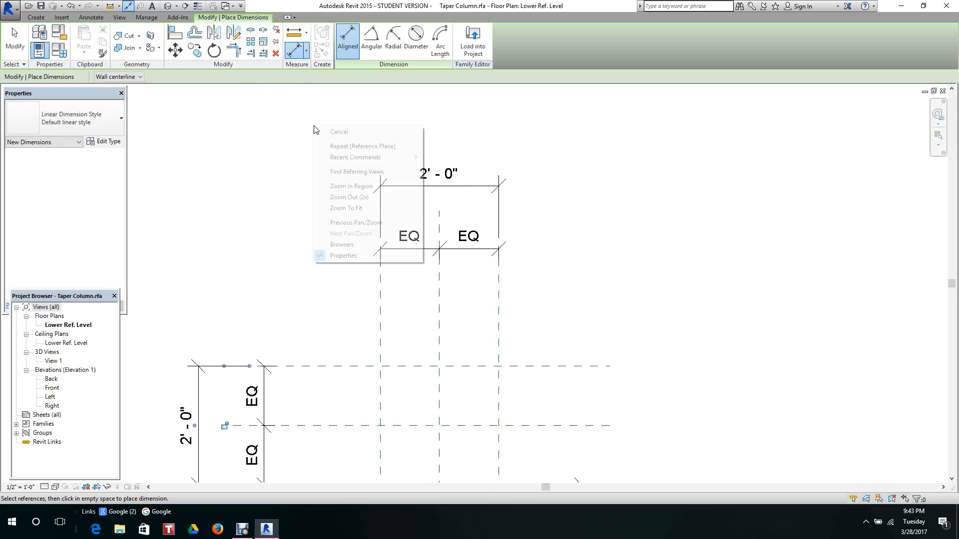
left_click(338, 132)
right_click(469, 163)
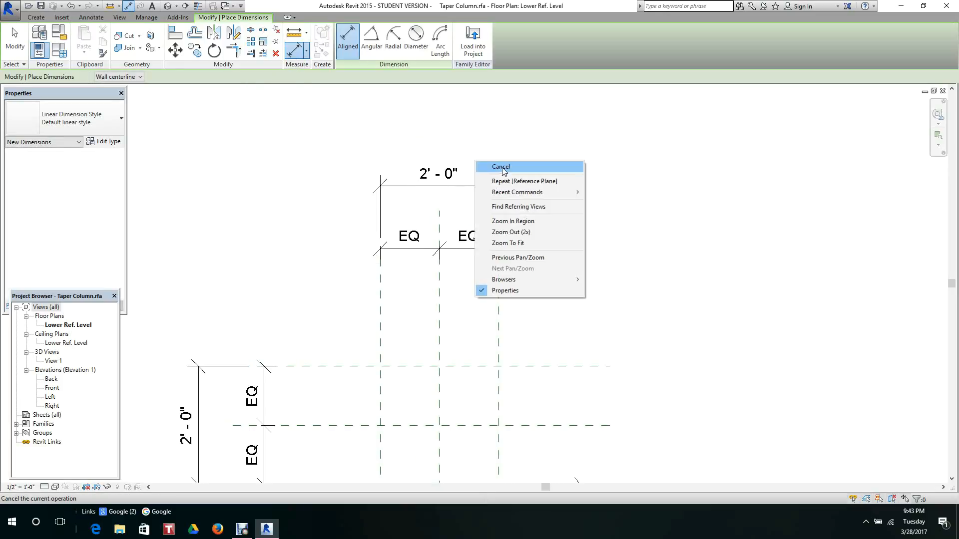
left_click(497, 165)
Label the overall dimension between the outer vertical reference planes with a new family type parameter named Base Width
left_click(483, 186)
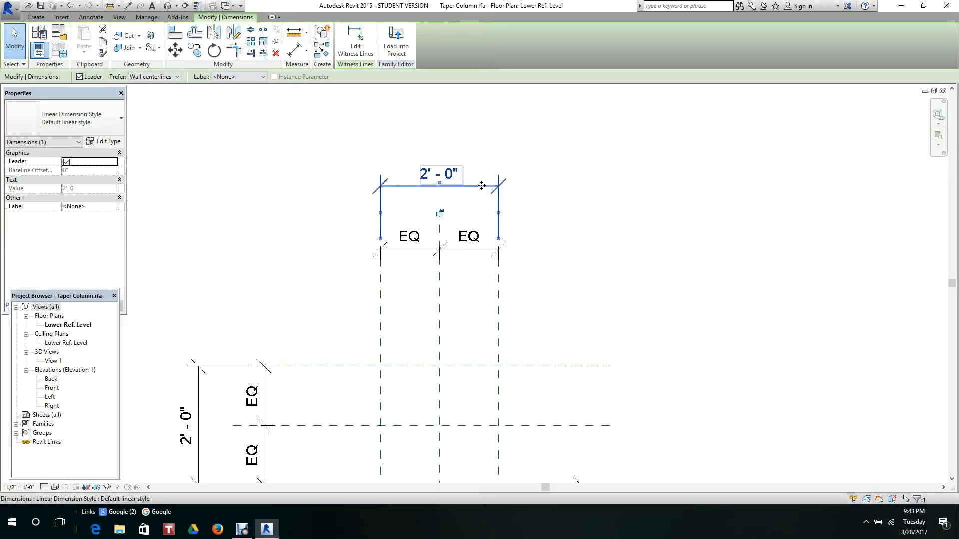
left_click(263, 77)
left_click(252, 95)
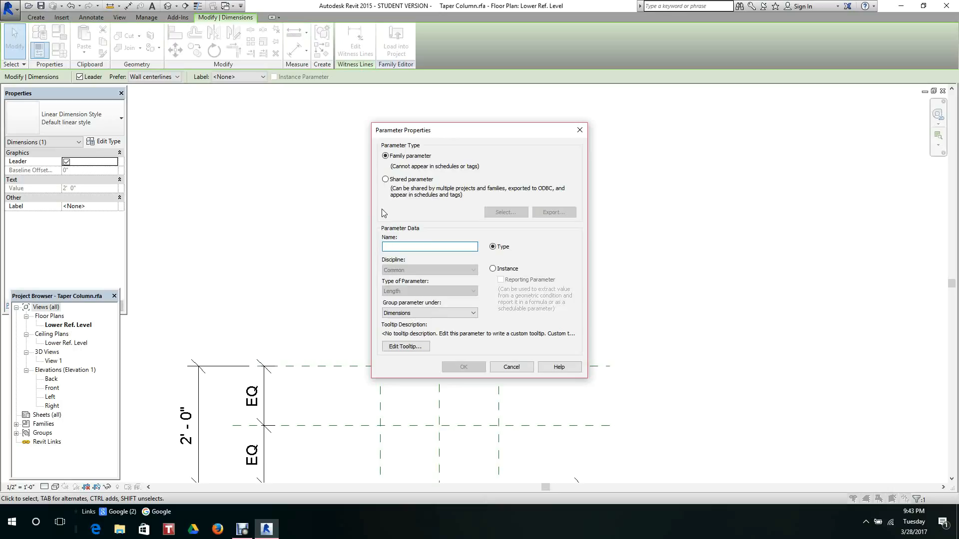
type("Base")
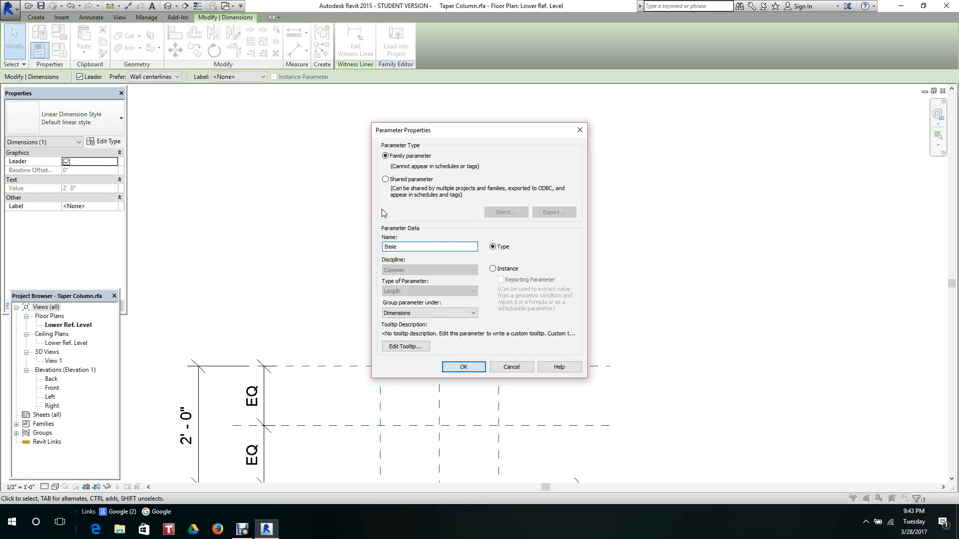
type("Width")
left_click(465, 368)
scroll(452, 363, "down", 1)
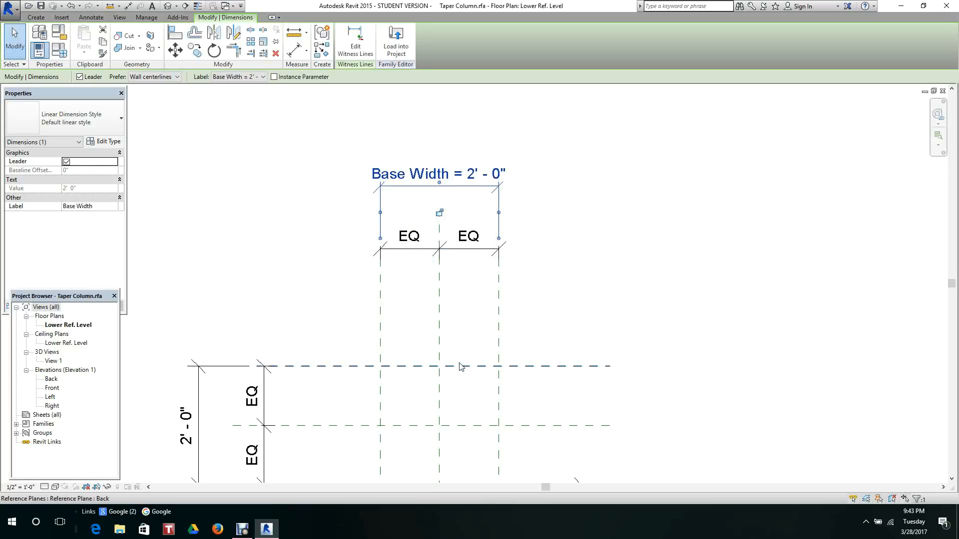
Label the overall dimension between the Back and Front reference planes with a new family type parameter named Base Length
scroll(450, 325, "down", 4)
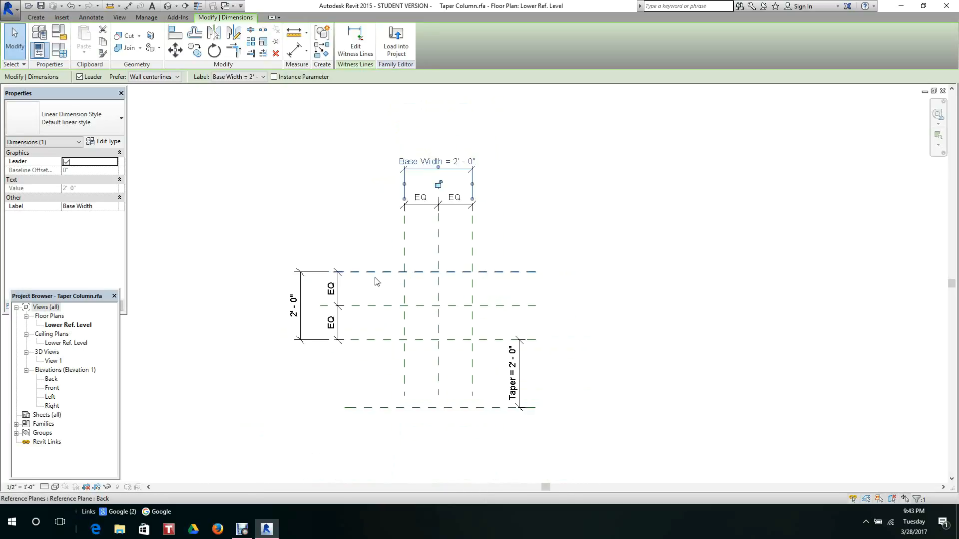
scroll(330, 282, "up", 4)
left_click(277, 296)
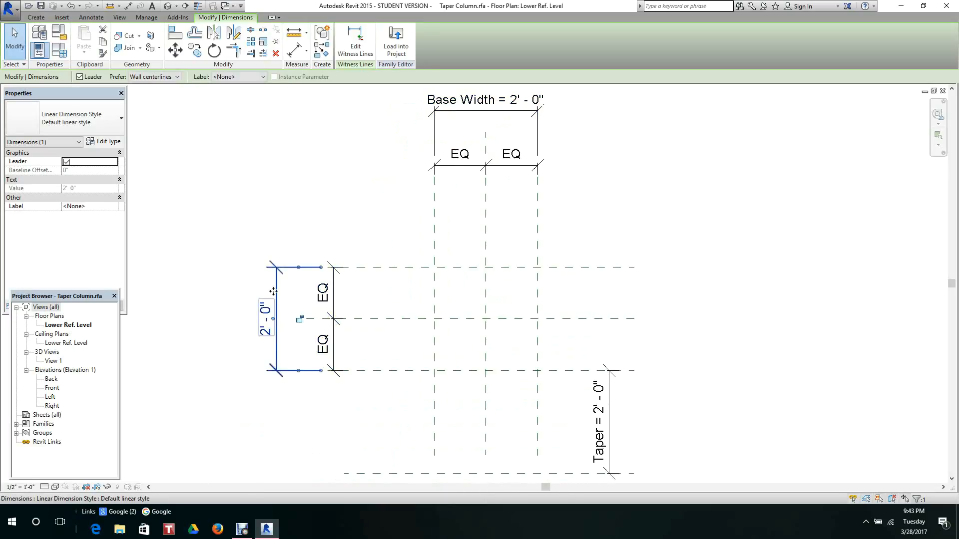
left_click(264, 78)
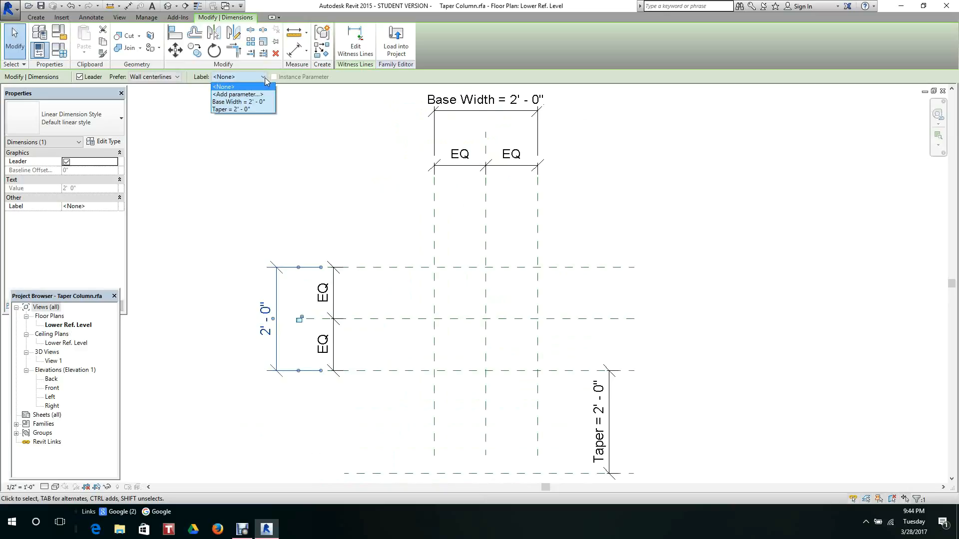
left_click(253, 95)
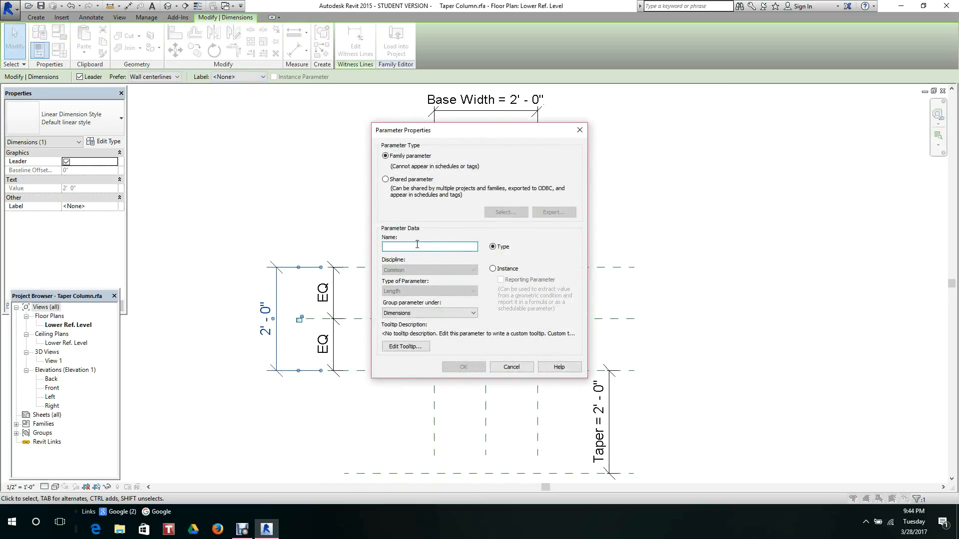
type("Base Length")
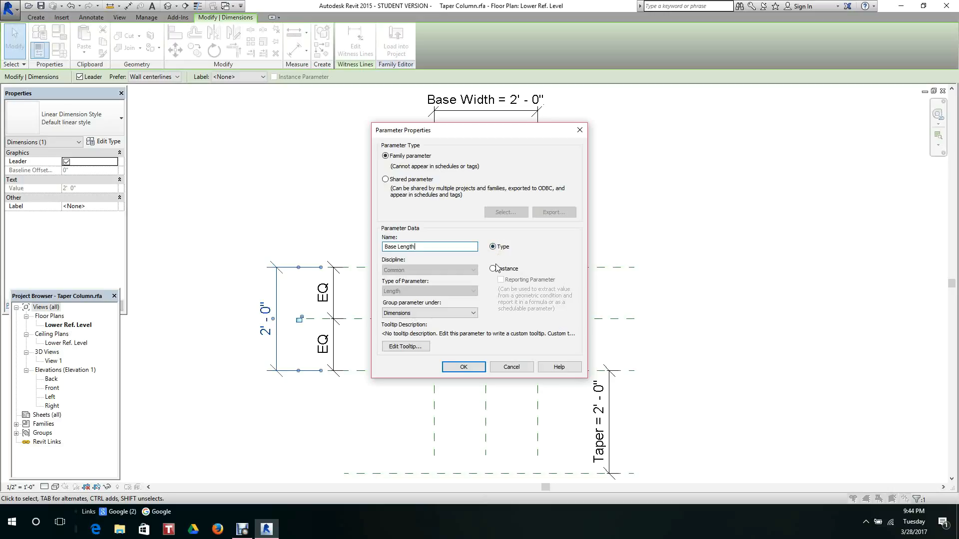
left_click(464, 367)
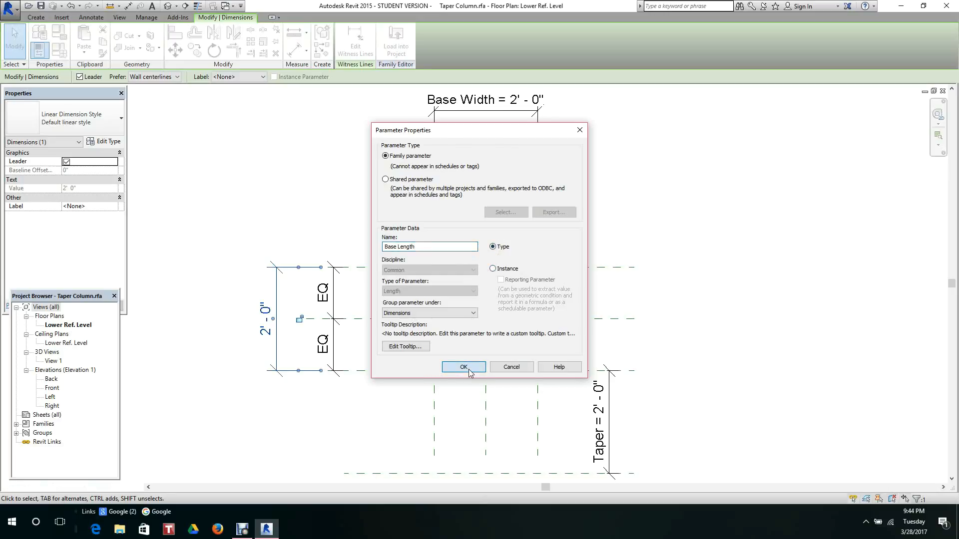
scroll(544, 295, "down", 1)
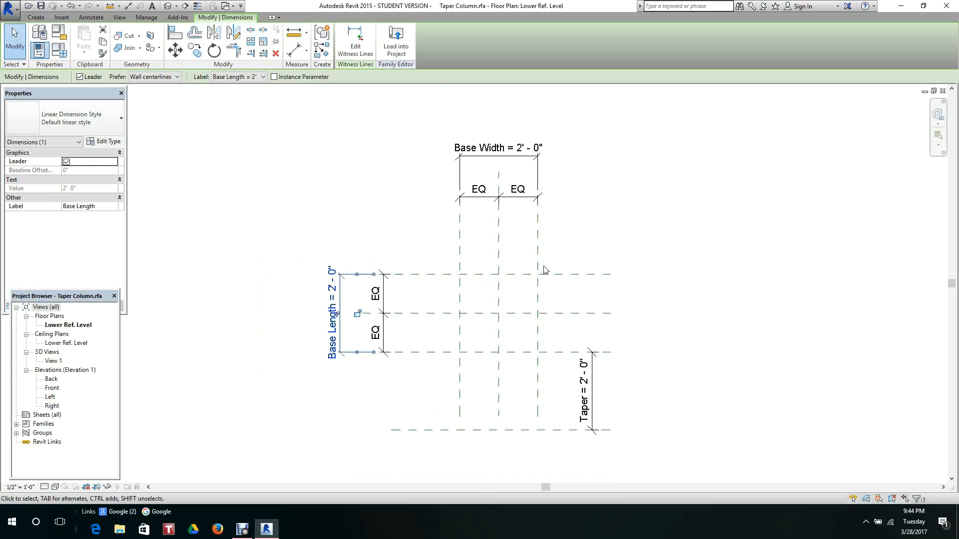
Examine the EQ strings and the labelled dimensions around the reference planes, and clear the selection
scroll(395, 288, "up", 2)
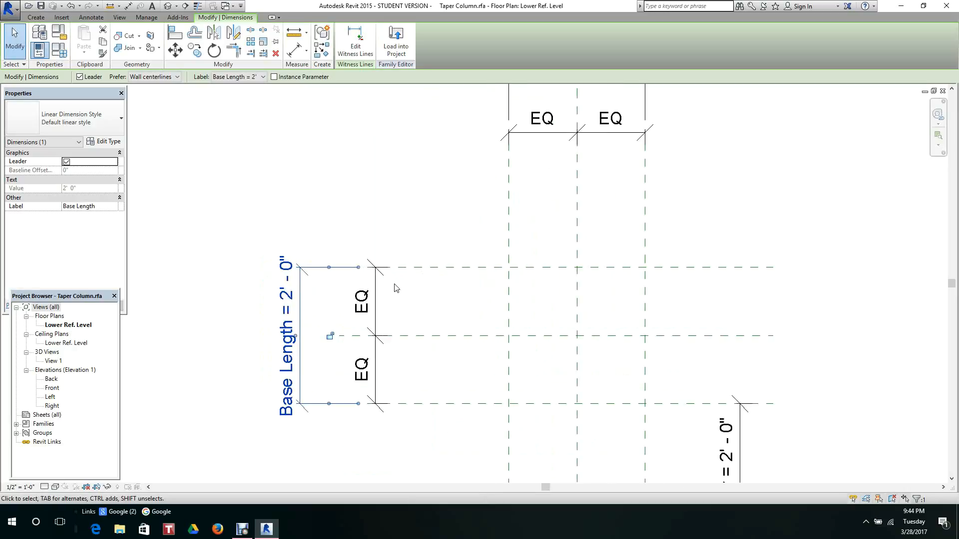
scroll(388, 290, "up", 1)
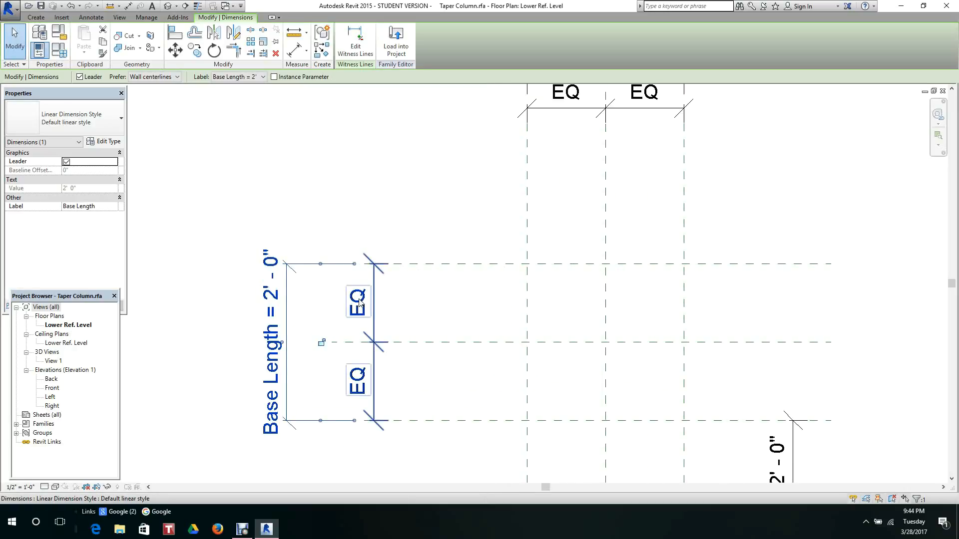
scroll(357, 302, "down", 2)
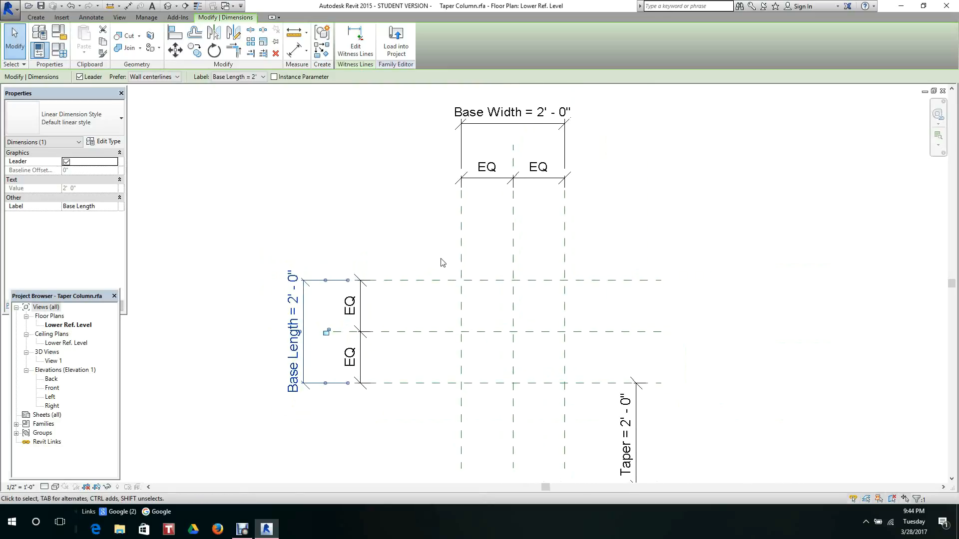
scroll(430, 259, "down", 1)
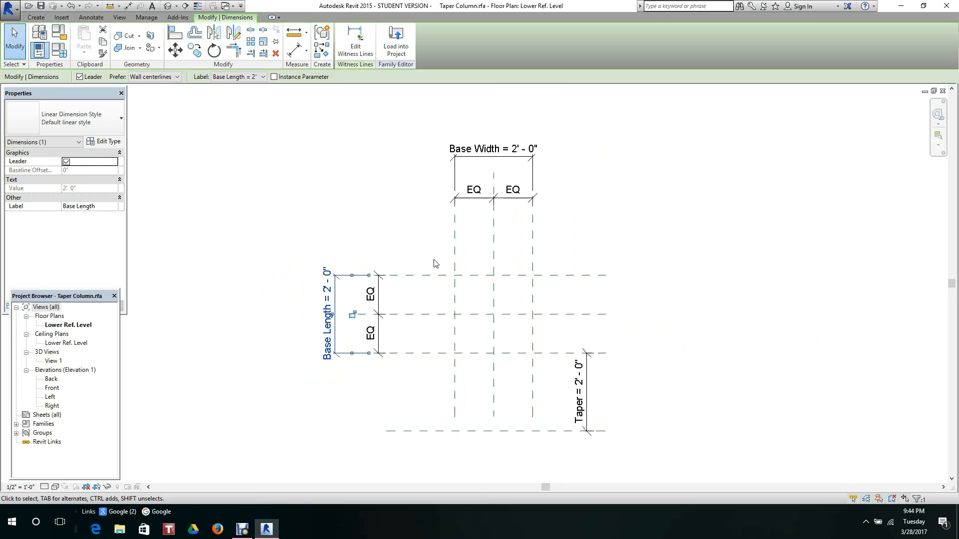
middle_click(432, 257)
middle_click(433, 257)
left_click(424, 244)
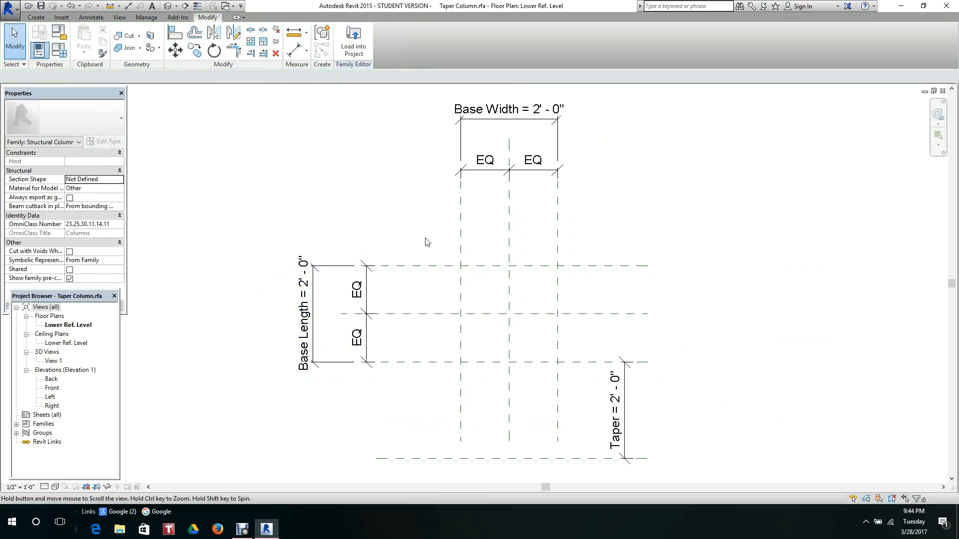
scroll(425, 243, "down", 1)
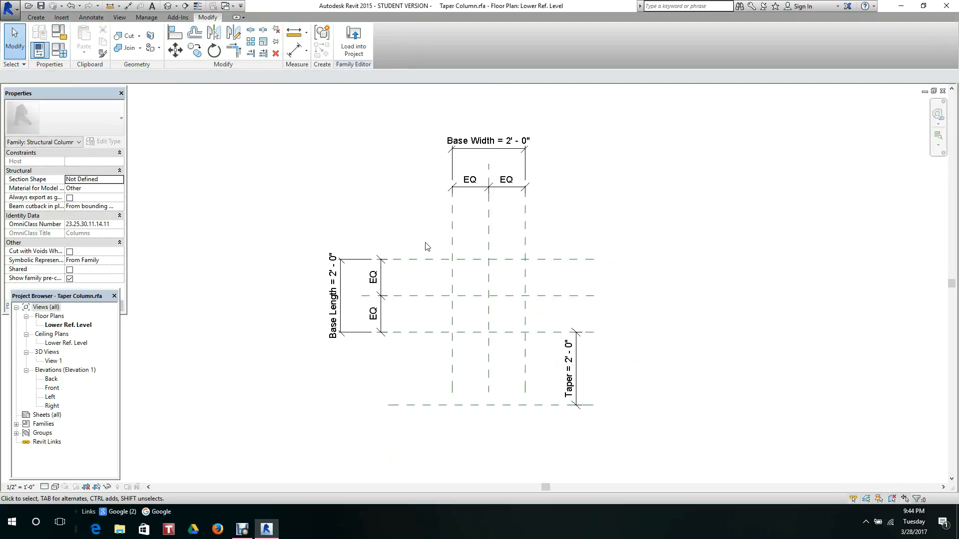
scroll(426, 246, "up", 1)
scroll(471, 308, "up", 1)
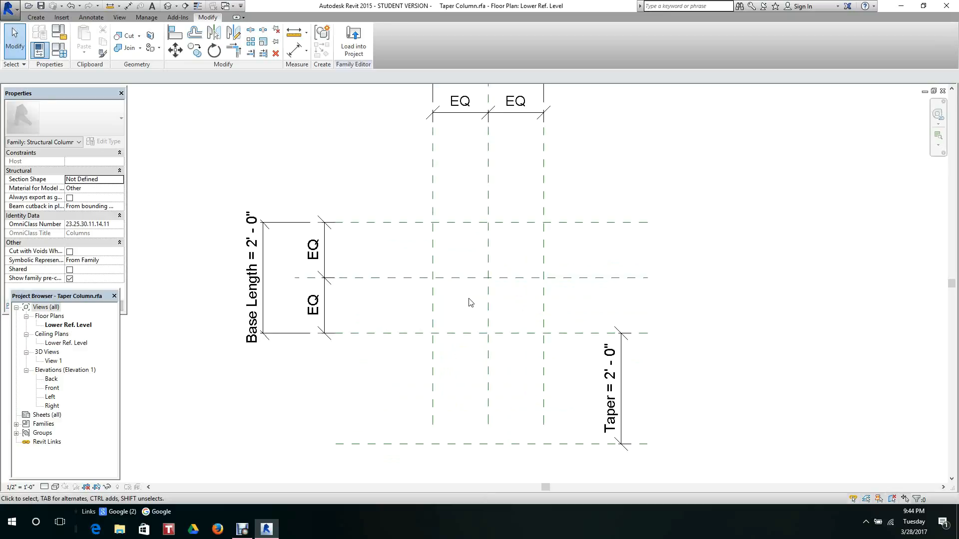
Name the lowest horizontal reference plane Taper, apply the name and deselect the plane
scroll(467, 301, "down", 1)
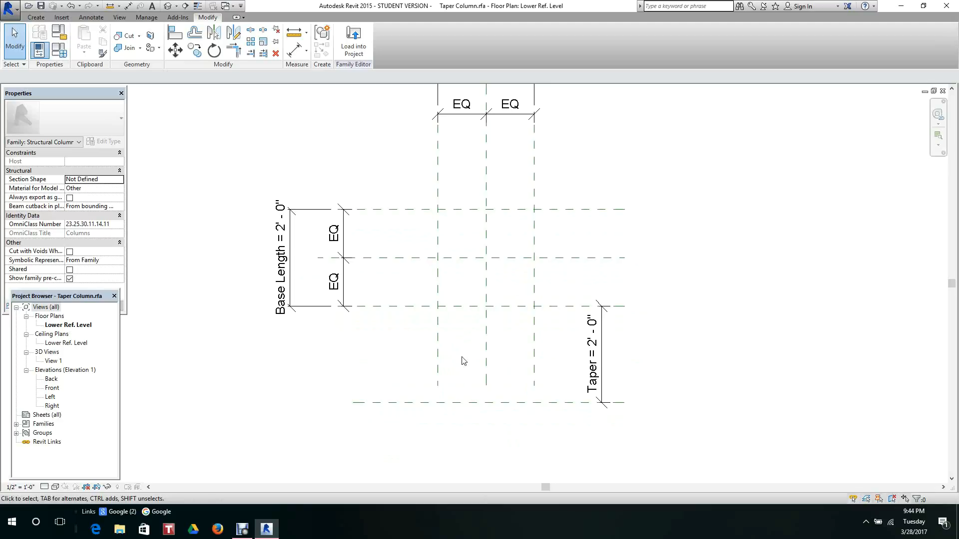
left_click(469, 402)
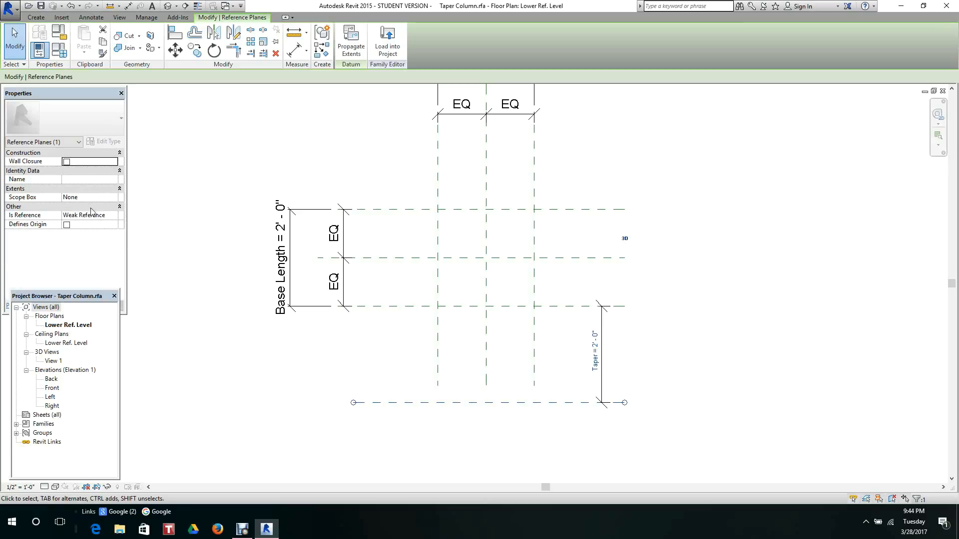
left_click(73, 180)
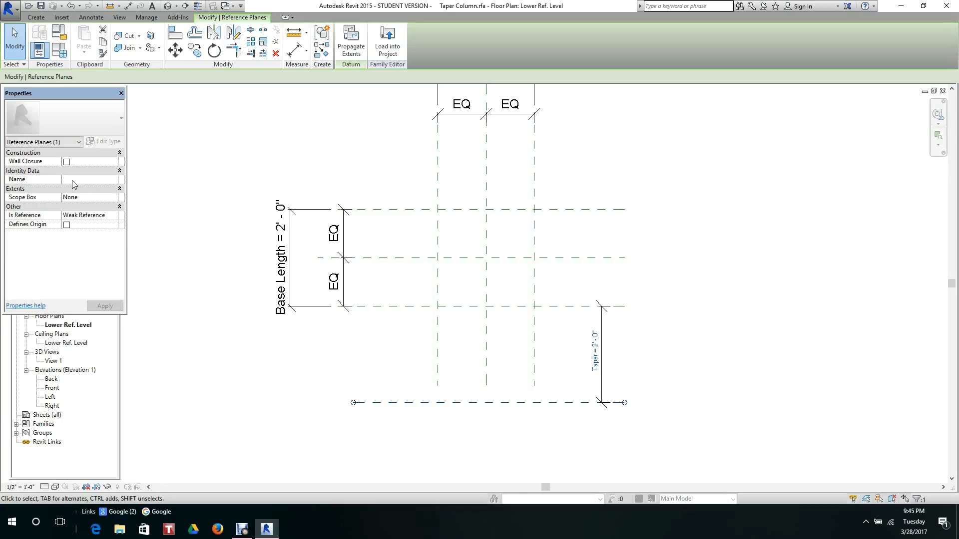
type("Taper")
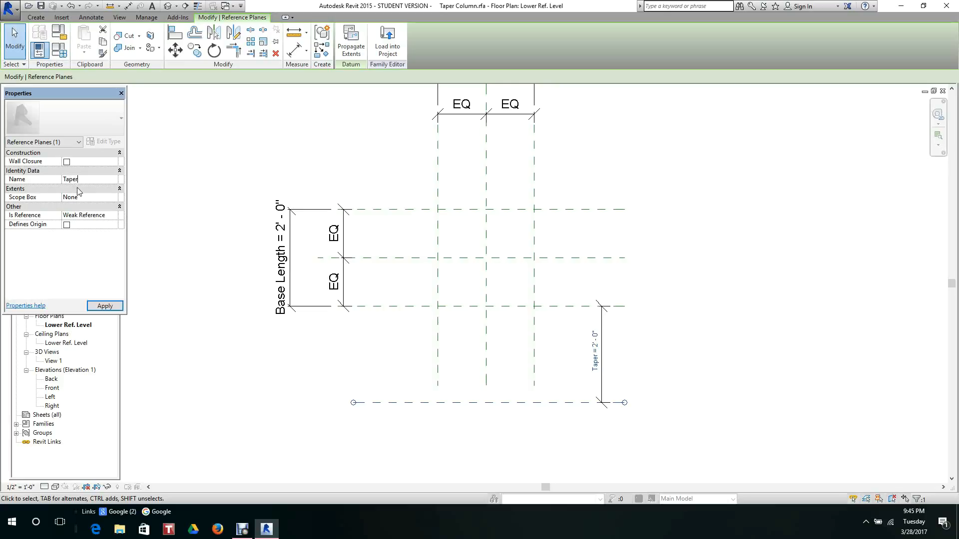
left_click(104, 305)
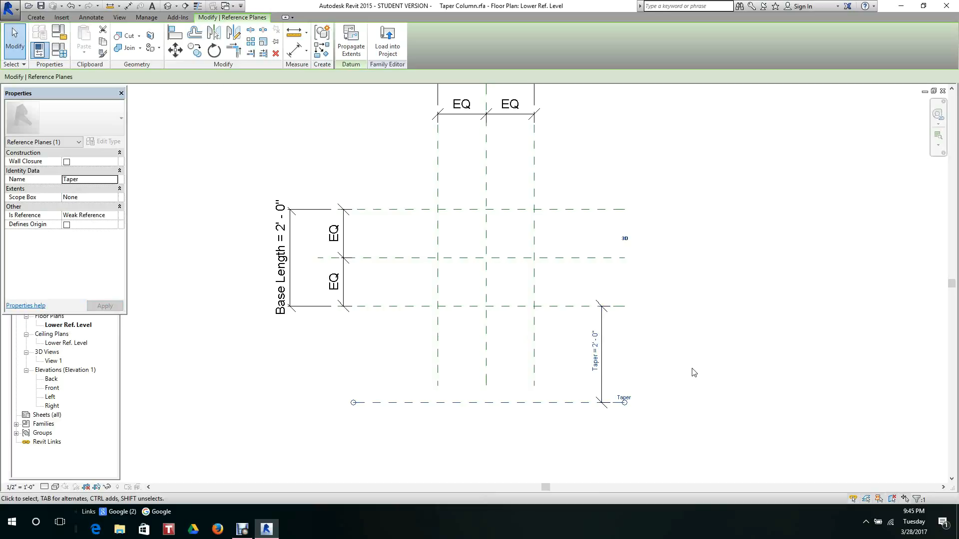
left_click(709, 372)
scroll(710, 373, "down", 2)
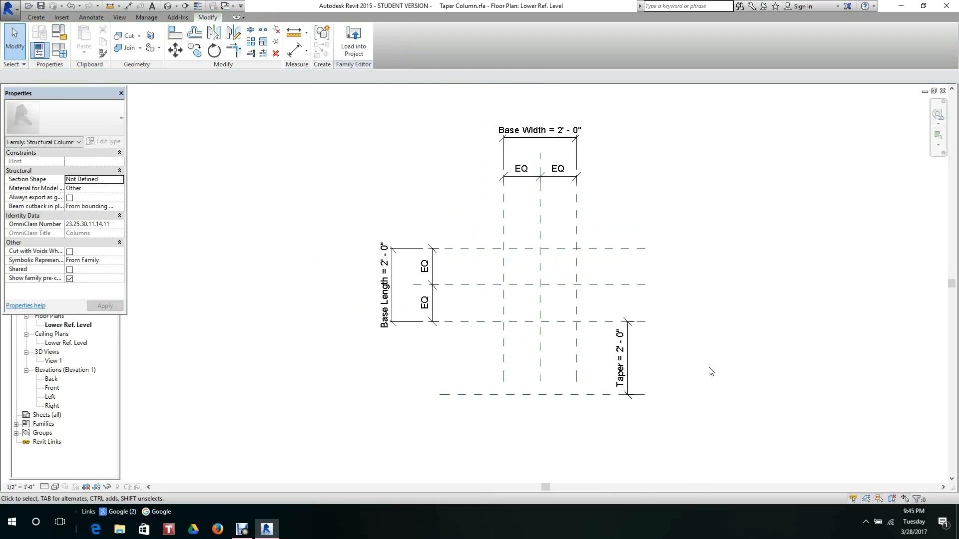
Save the Taper Column family file
scroll(709, 371, "up", 1)
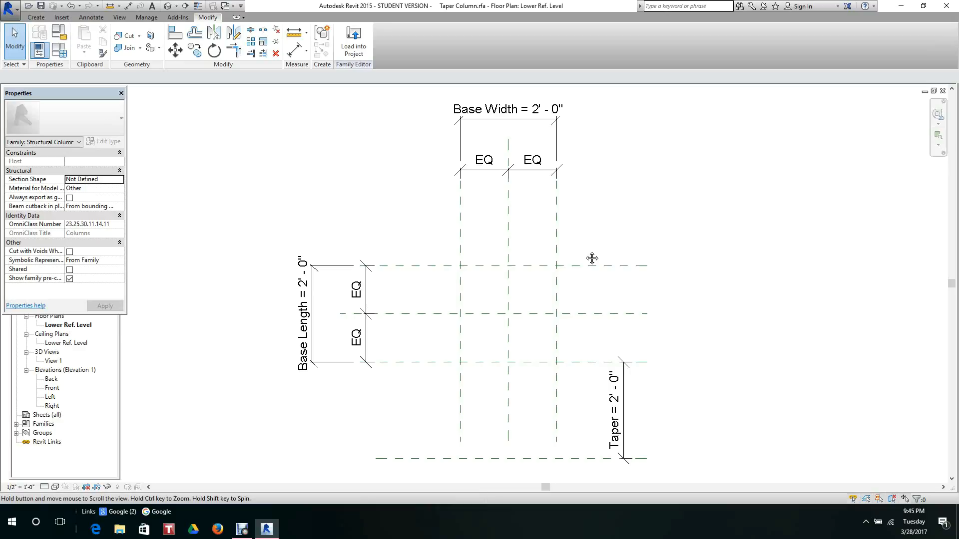
scroll(586, 255, "down", 1)
scroll(587, 255, "up", 1)
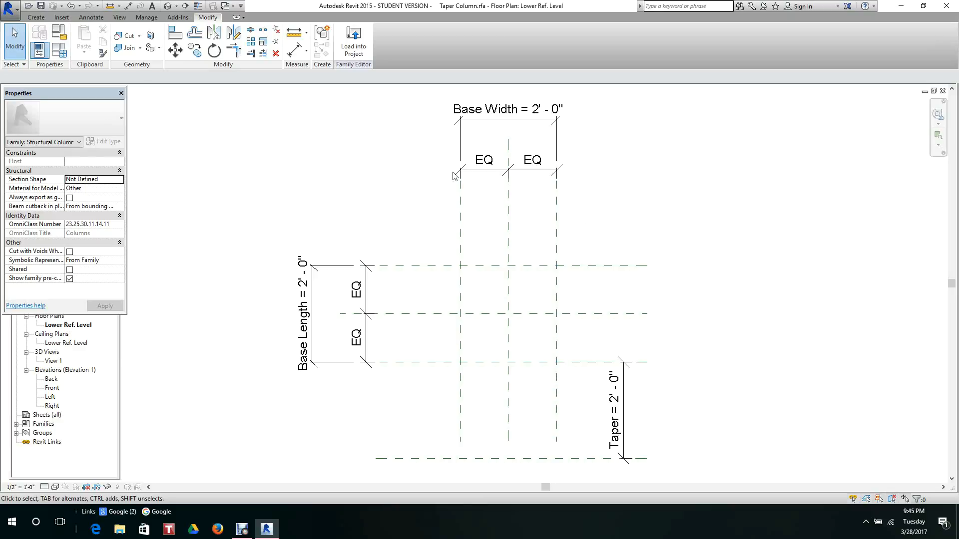
left_click(36, 17)
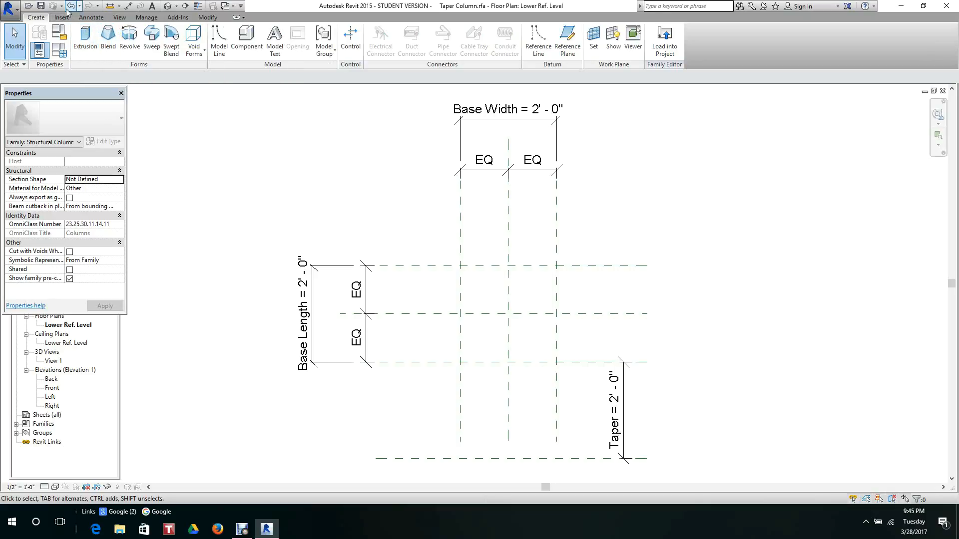
left_click(43, 5)
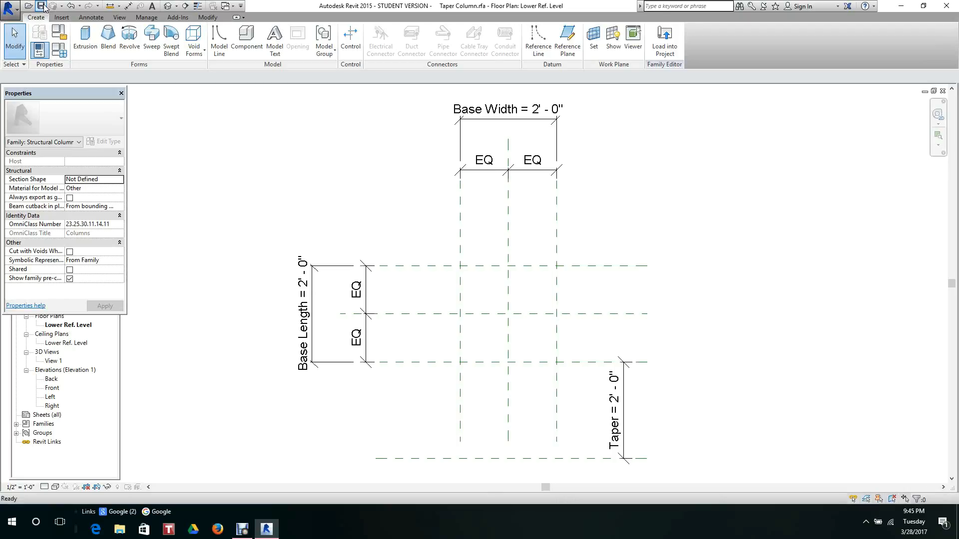
Start a blend and sketch its base boundary as a 2'-0" by 2'-0" rectangle between the outer vertical, Back and Front reference planes
left_click(108, 34)
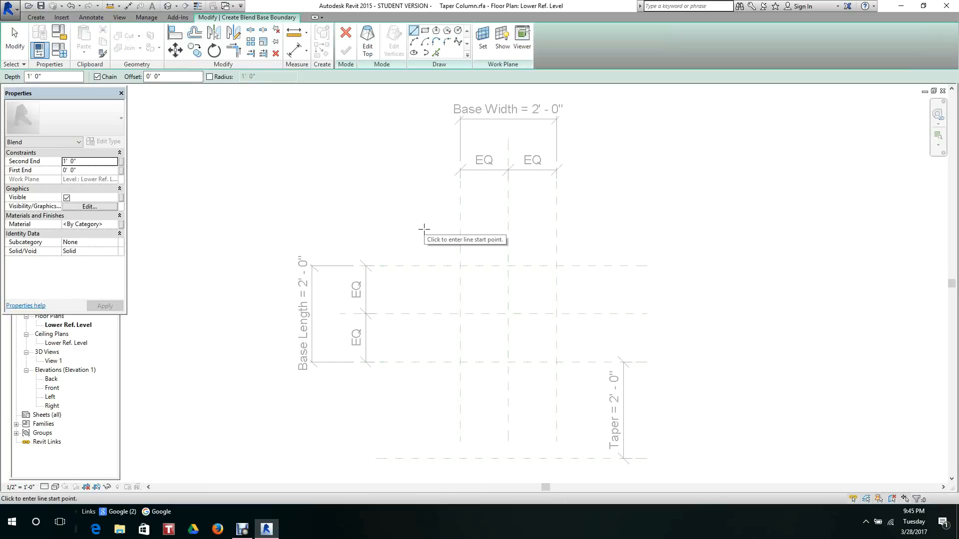
left_click(424, 32)
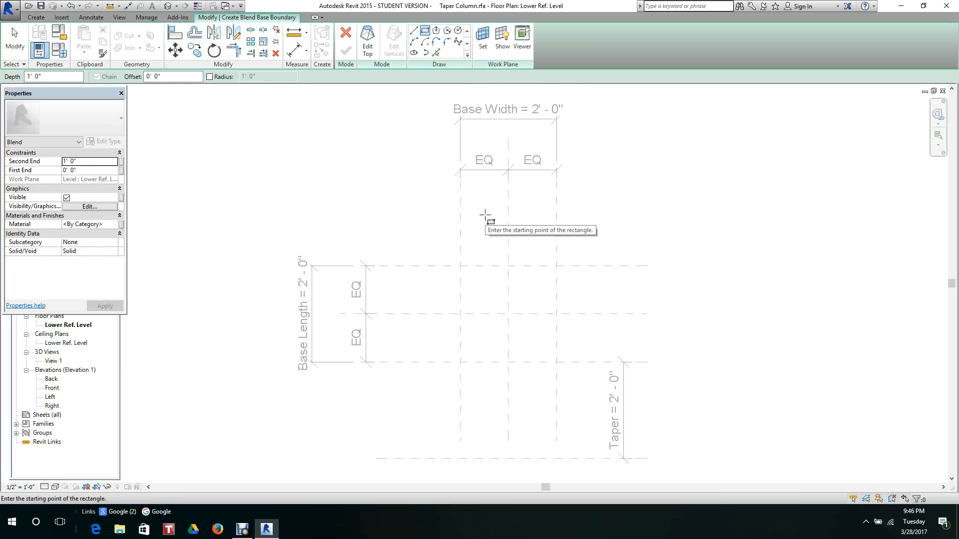
scroll(485, 215, "down", 3)
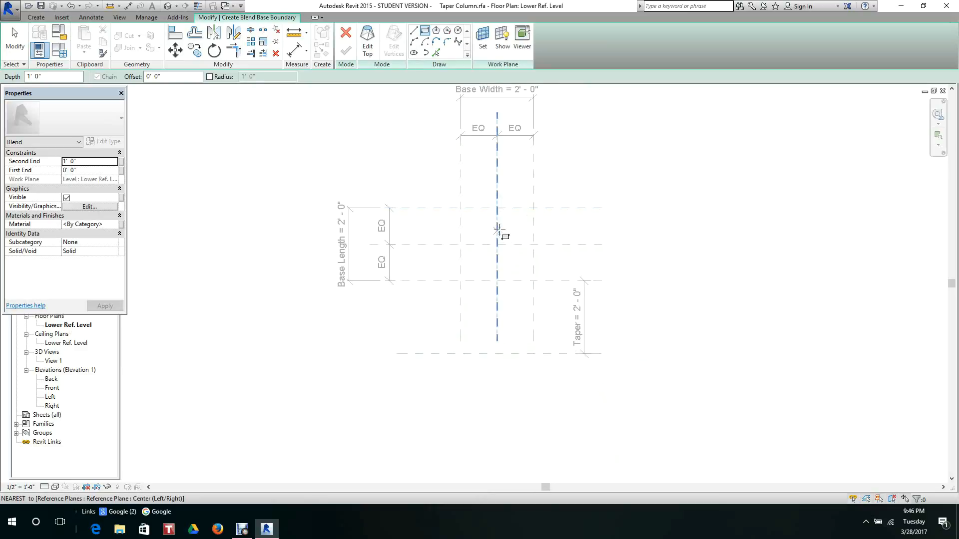
scroll(498, 229, "up", 2)
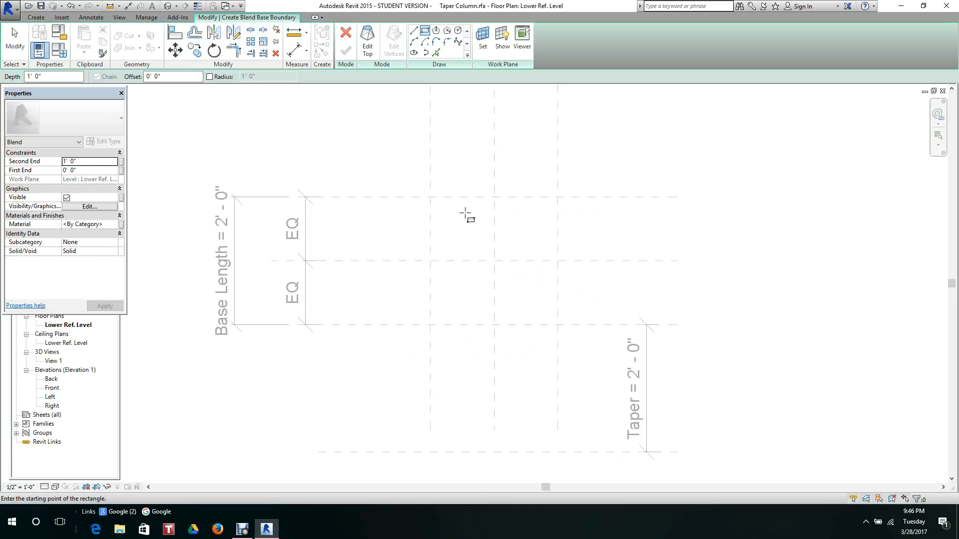
left_click(430, 196)
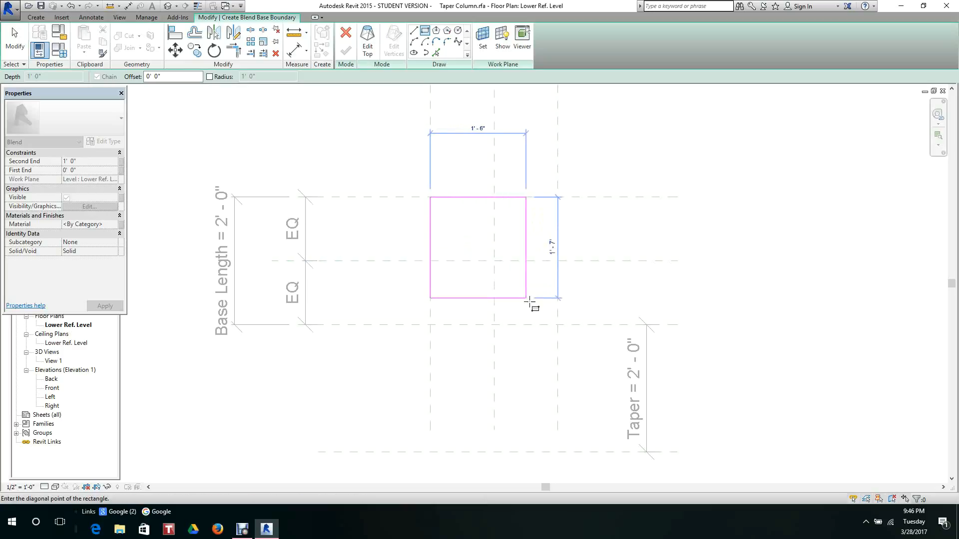
left_click(558, 325)
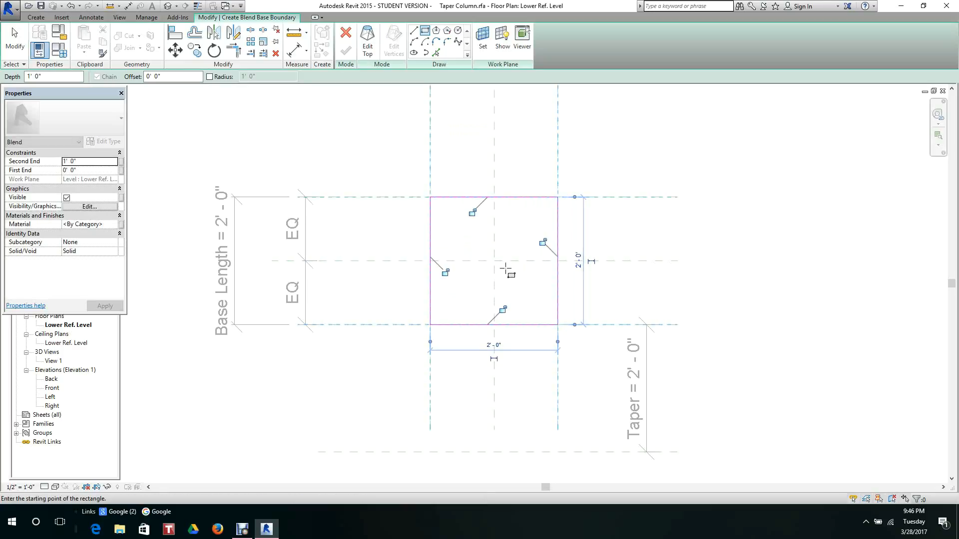
Lock all four sides of the blend's base rectangle to their reference planes
left_click(472, 212)
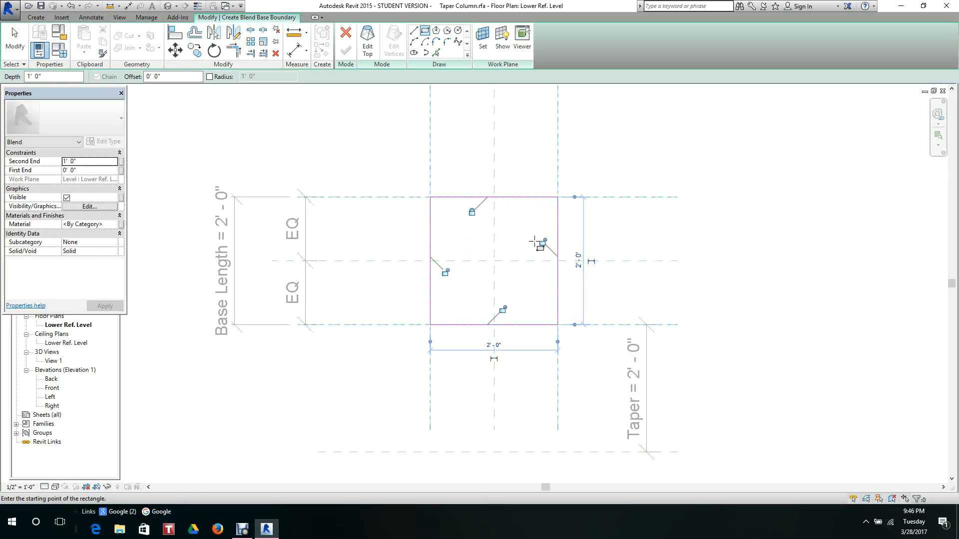
left_click(542, 242)
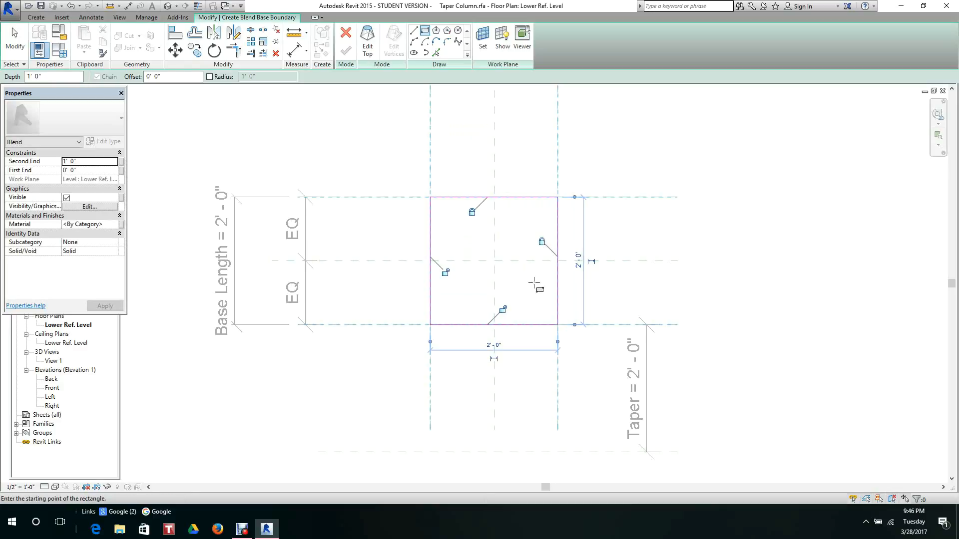
left_click(502, 309)
left_click(446, 274)
scroll(476, 278, "down", 1)
middle_click_drag(488, 274, 479, 279)
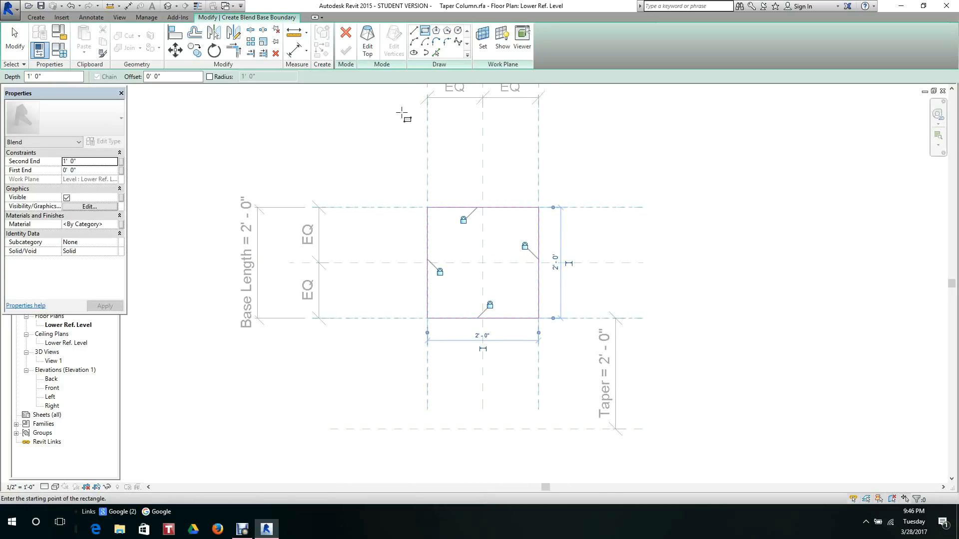
Switch to the blend's top boundary and sketch a 2'-0" by 4'-0" rectangle from the base's upper edge down to the Taper reference plane
left_click(367, 39)
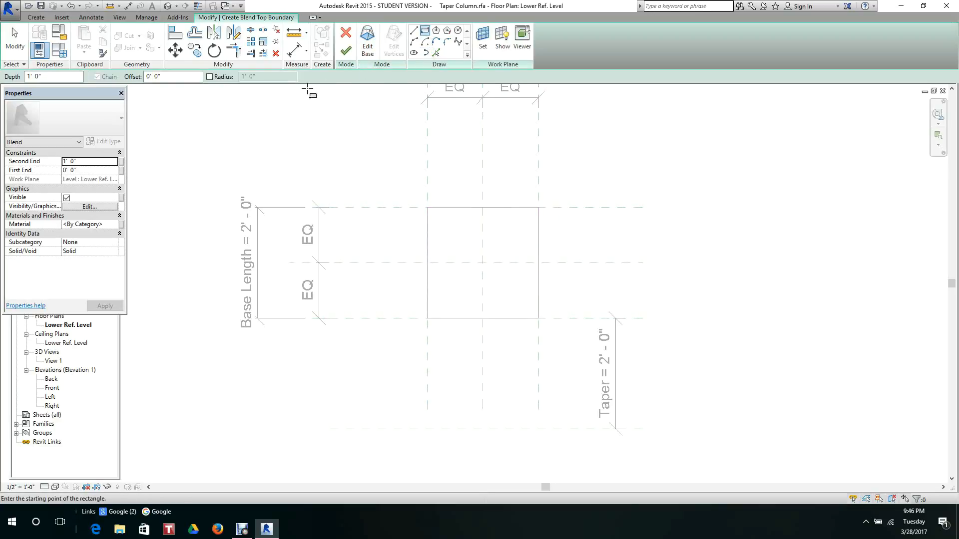
left_click(427, 207)
scroll(453, 231, "down", 2)
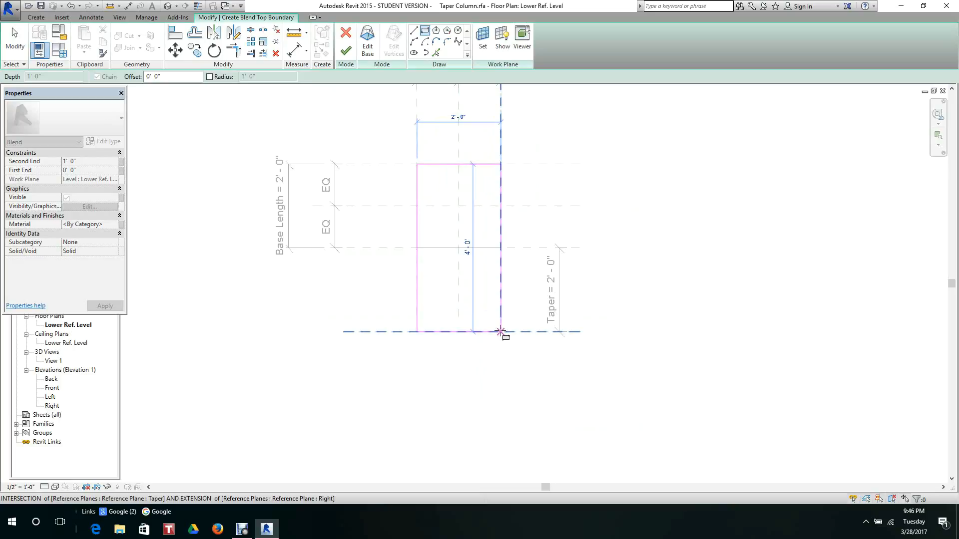
left_click(501, 331)
Lock all four sides of the blend's top rectangle to their reference planes and finish the blend
left_click(443, 179)
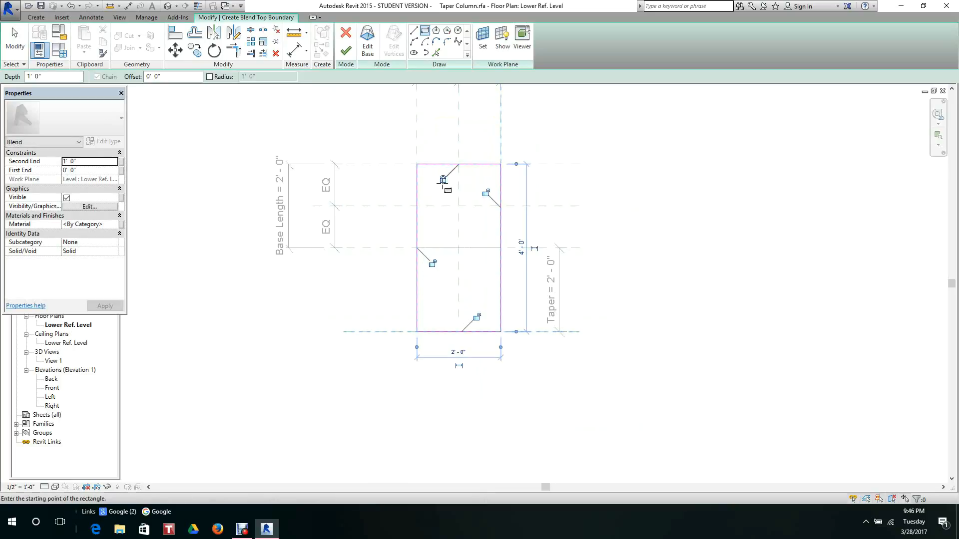
left_click(484, 192)
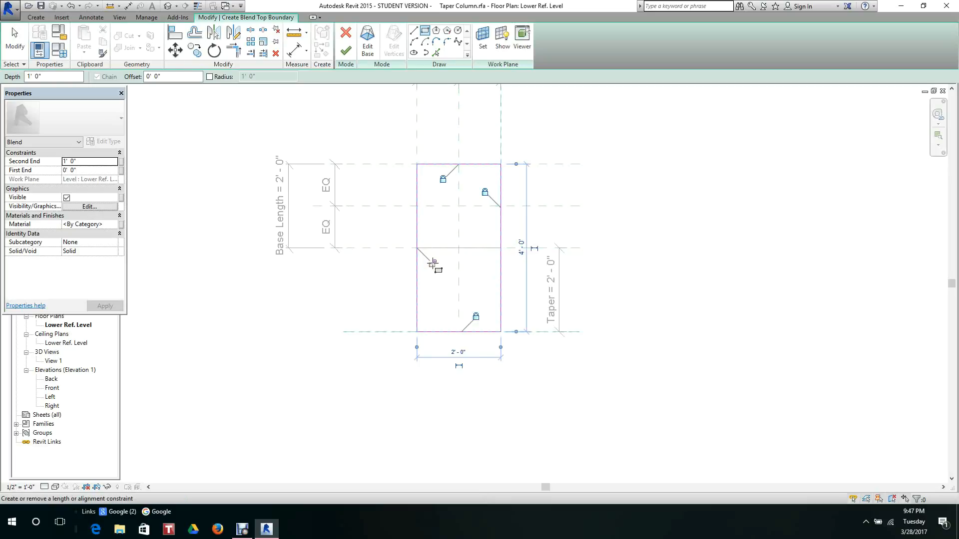
scroll(506, 259, "down", 2)
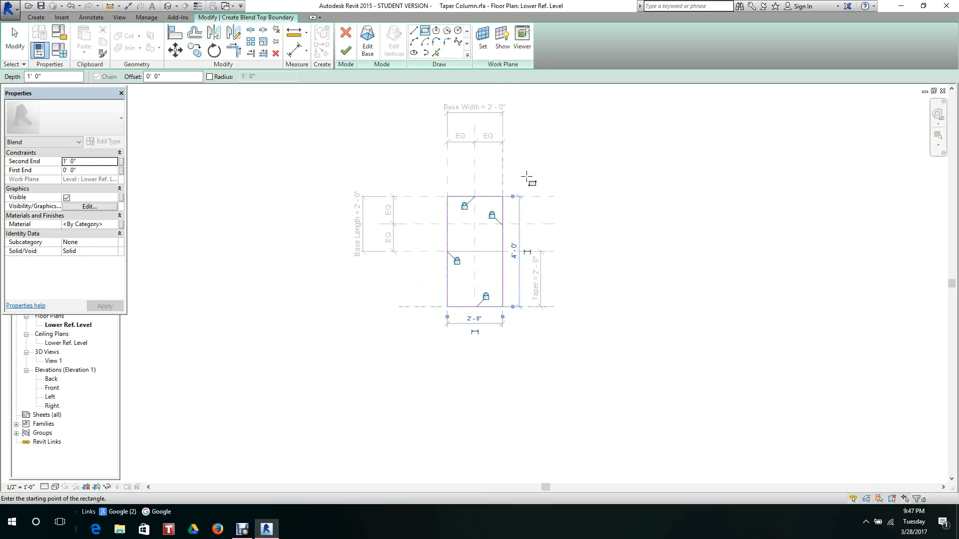
scroll(575, 184, "down", 2)
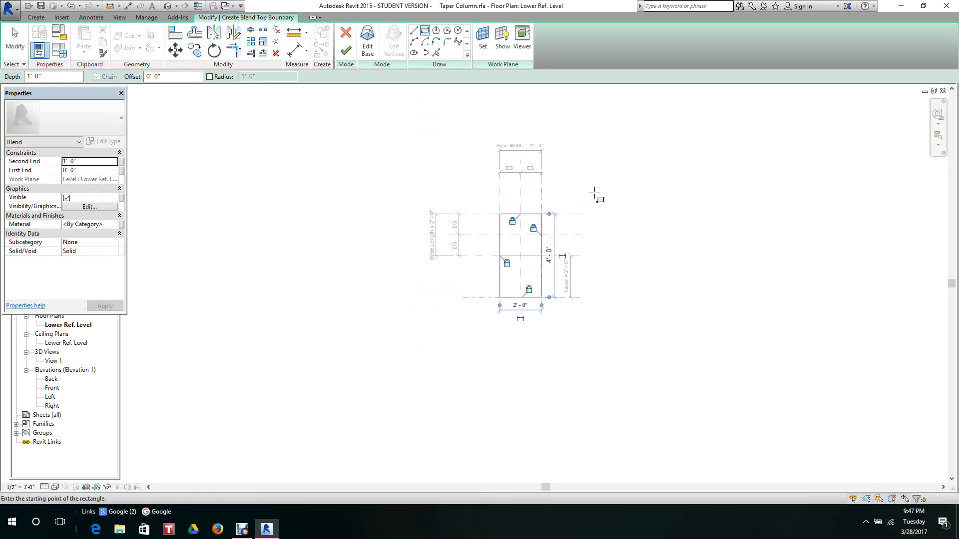
left_click(346, 51)
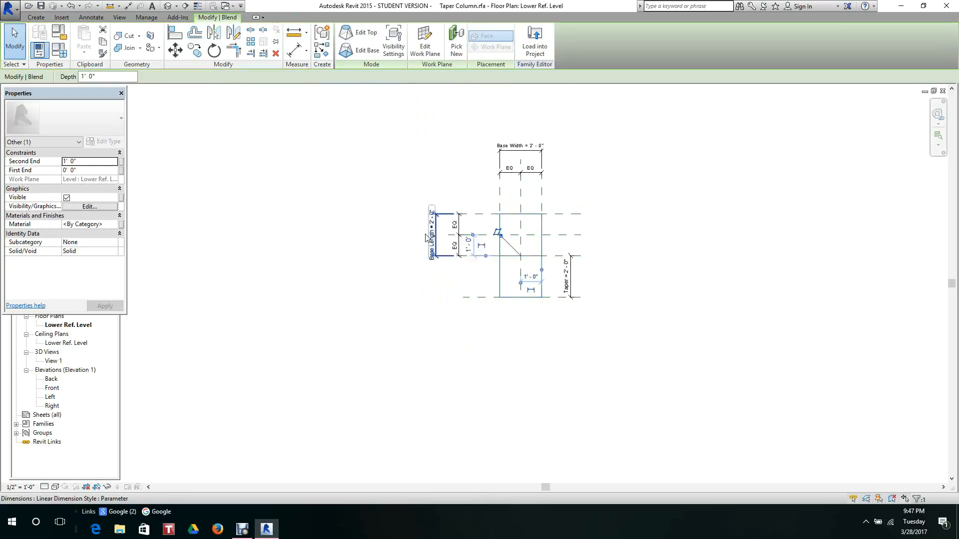
Examine the finished blend against its reference planes in plan and its shape in the default 3D view
scroll(567, 224, "up", 5)
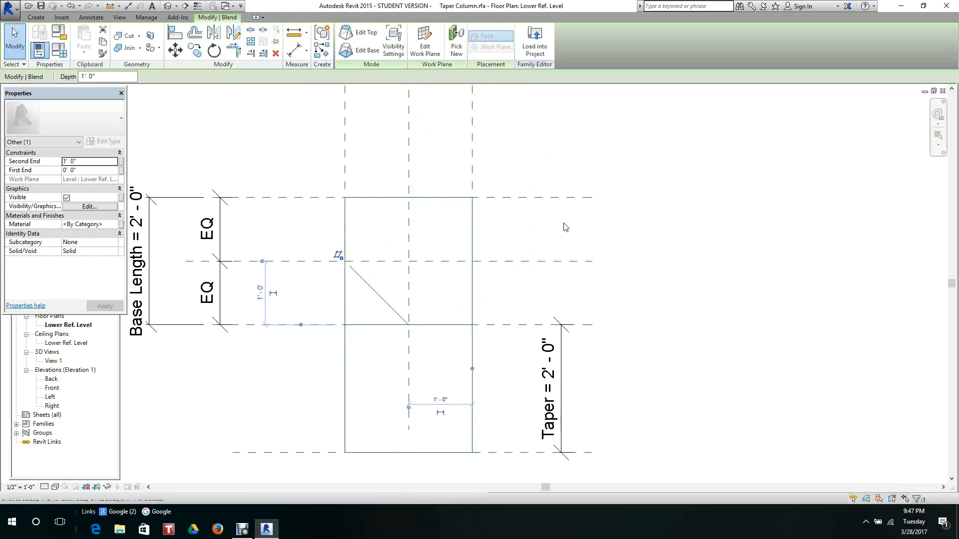
scroll(543, 243, "down", 3)
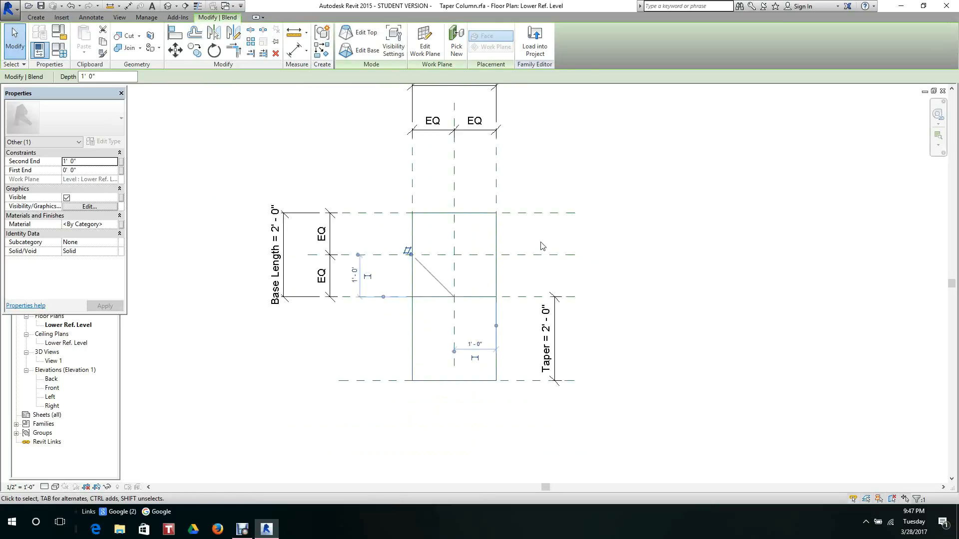
scroll(543, 243, "down", 1)
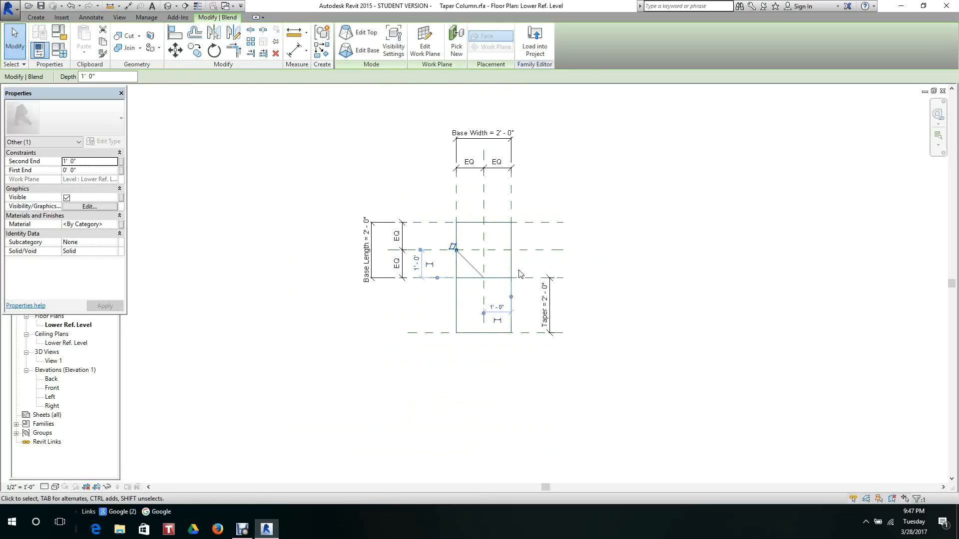
scroll(519, 272, "up", 2)
scroll(521, 256, "down", 1)
middle_click_drag(527, 259, 535, 258)
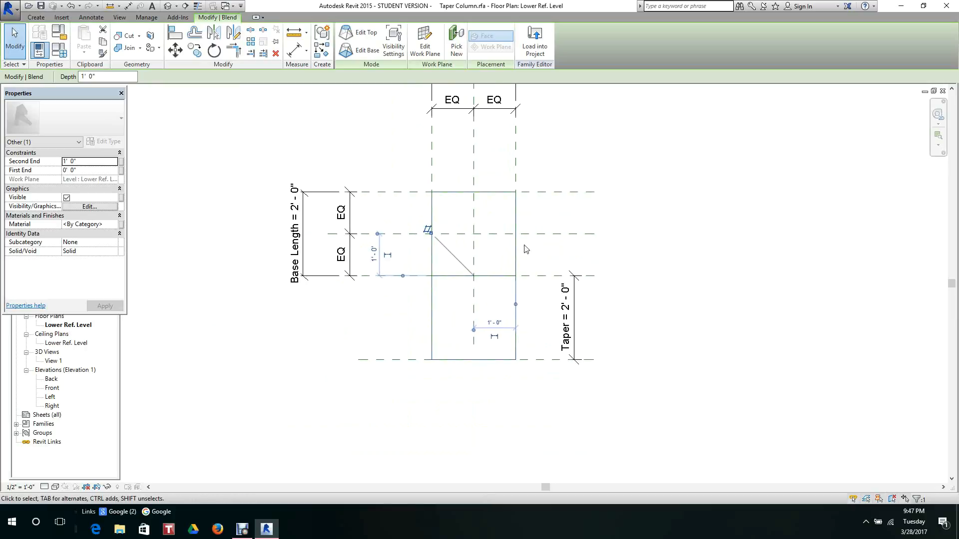
middle_click_drag(386, 147, 392, 154)
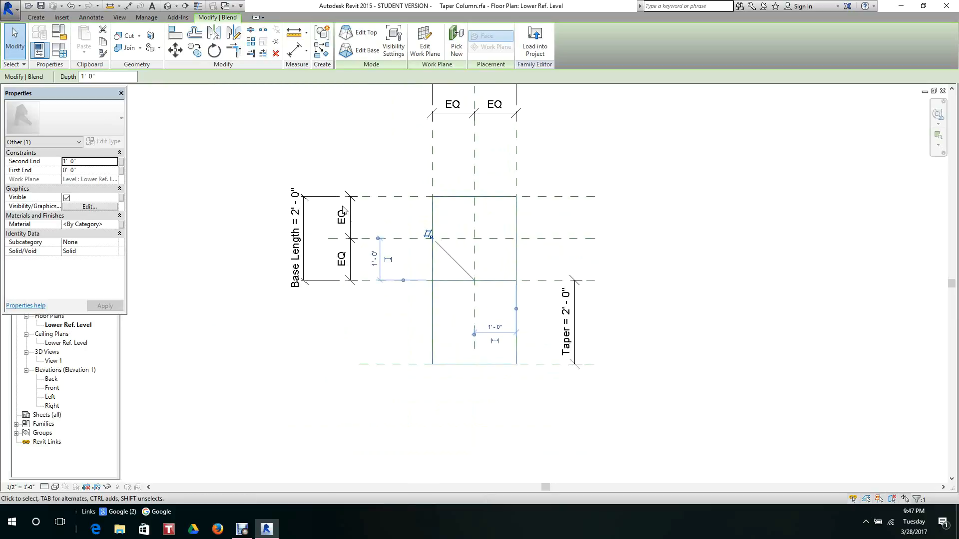
scroll(379, 250, "up", 1)
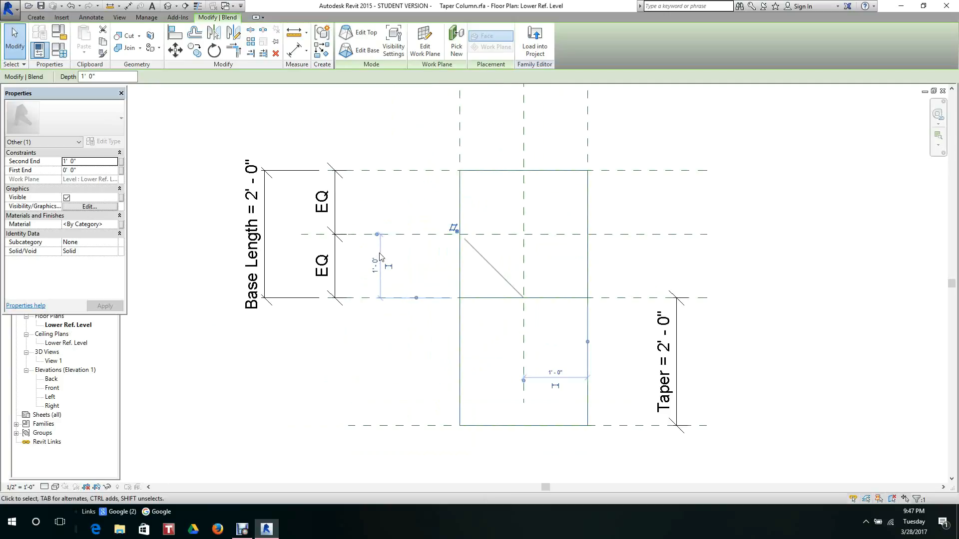
scroll(425, 262, "down", 1)
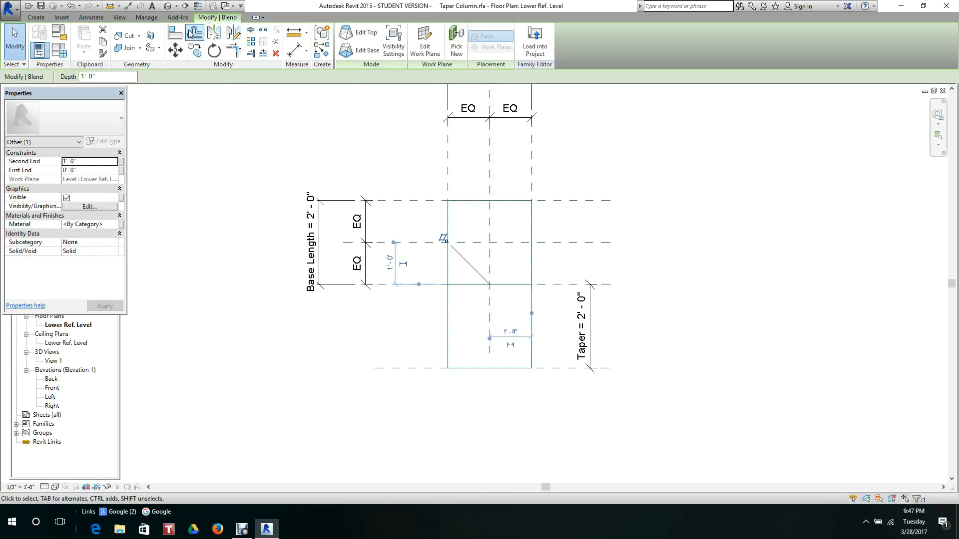
left_click(168, 6)
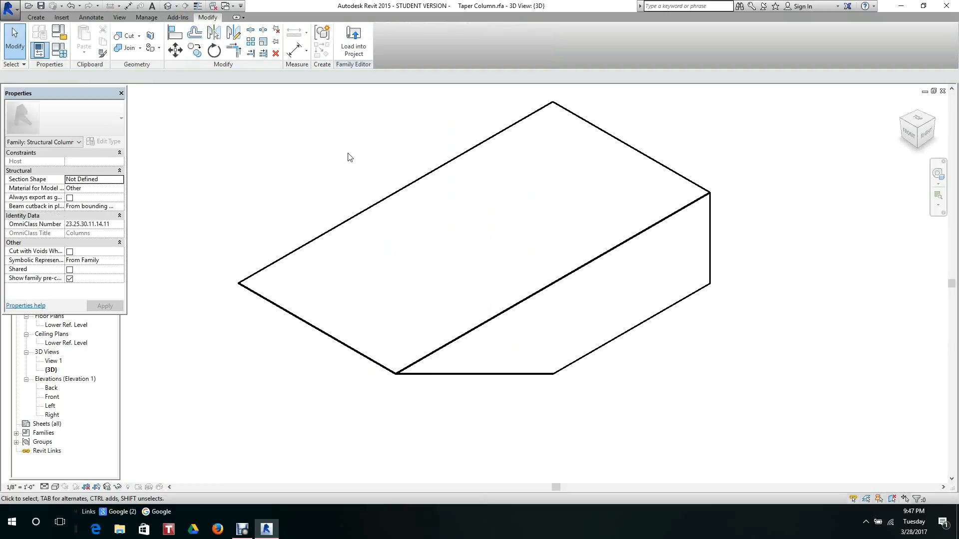
scroll(384, 160, "down", 1)
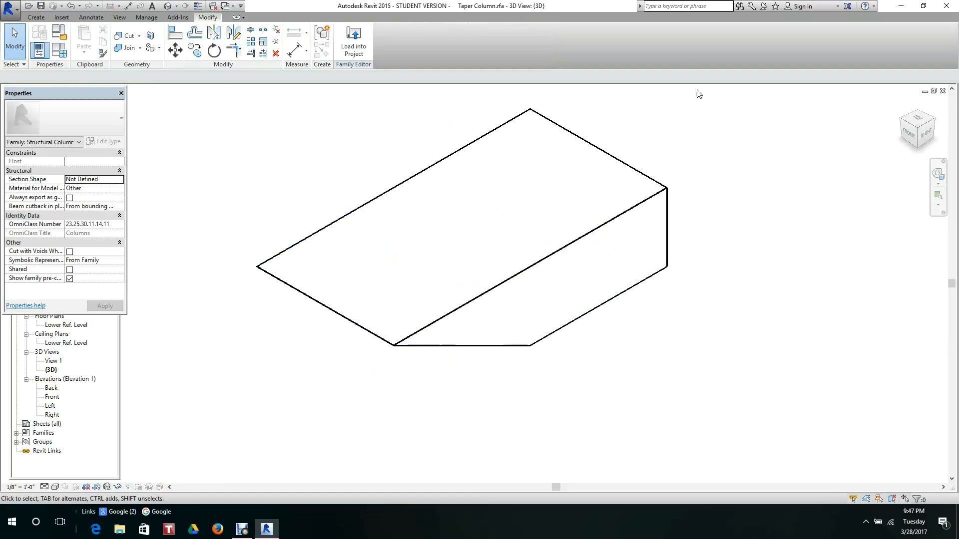
In the Front elevation, align the top of the blend to the Upper Ref. Level and lock the alignment
double_click(52, 397)
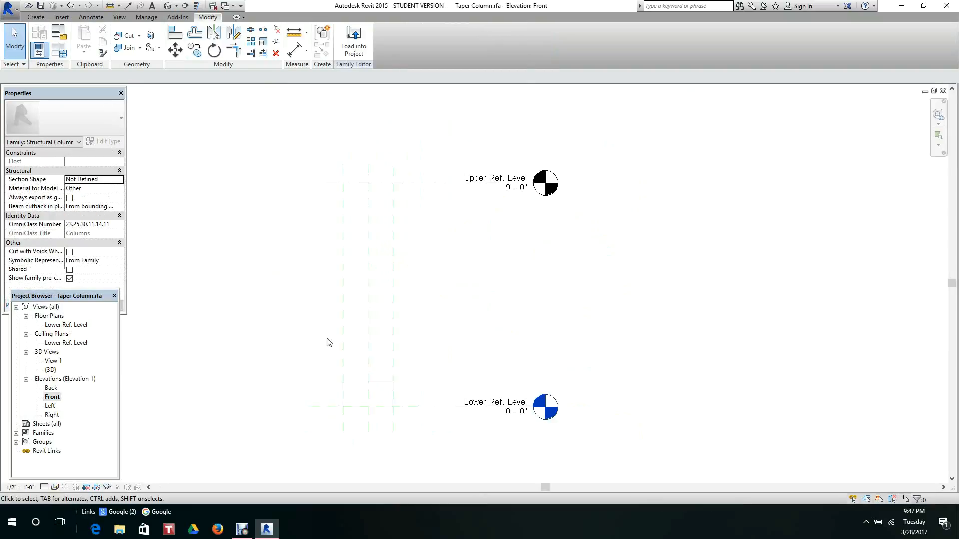
scroll(372, 352, "down", 2)
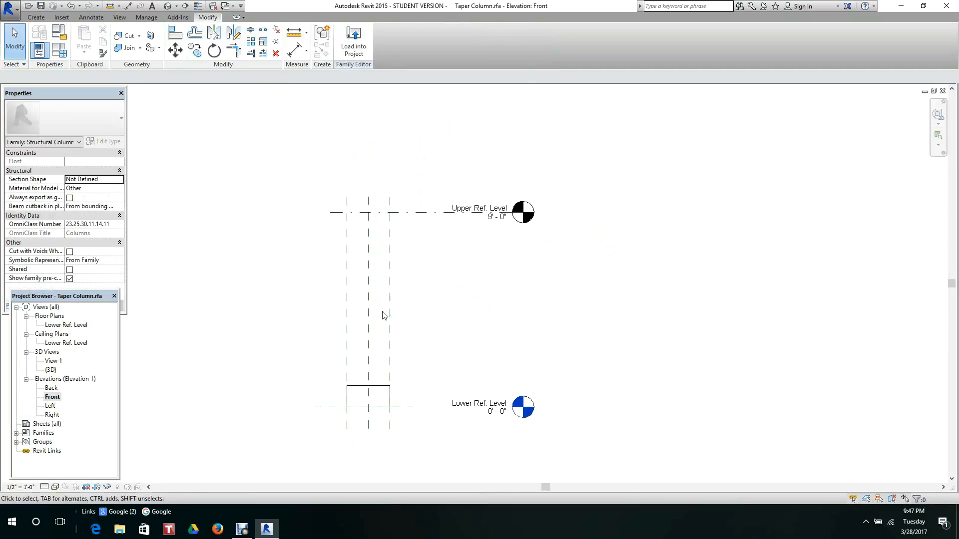
left_click(174, 33)
left_click(406, 213)
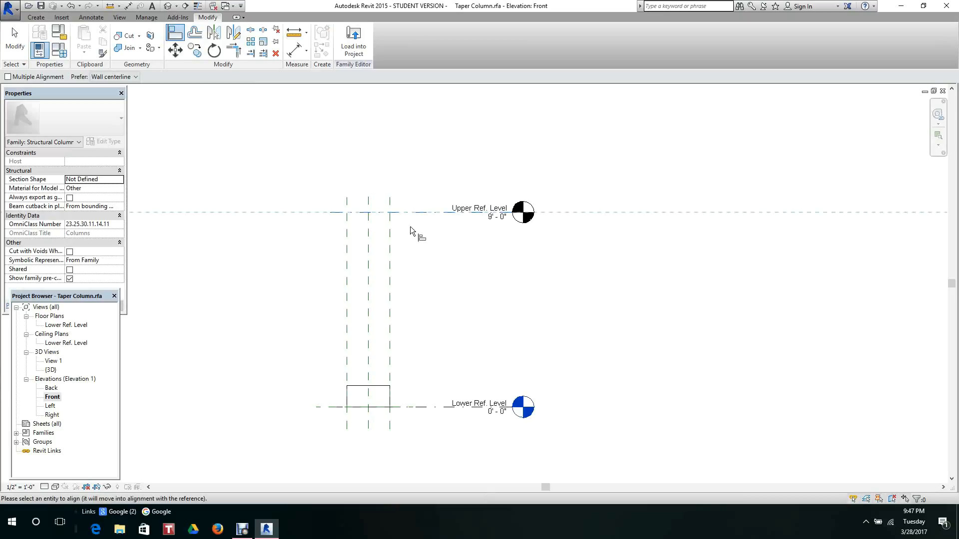
left_click(386, 386)
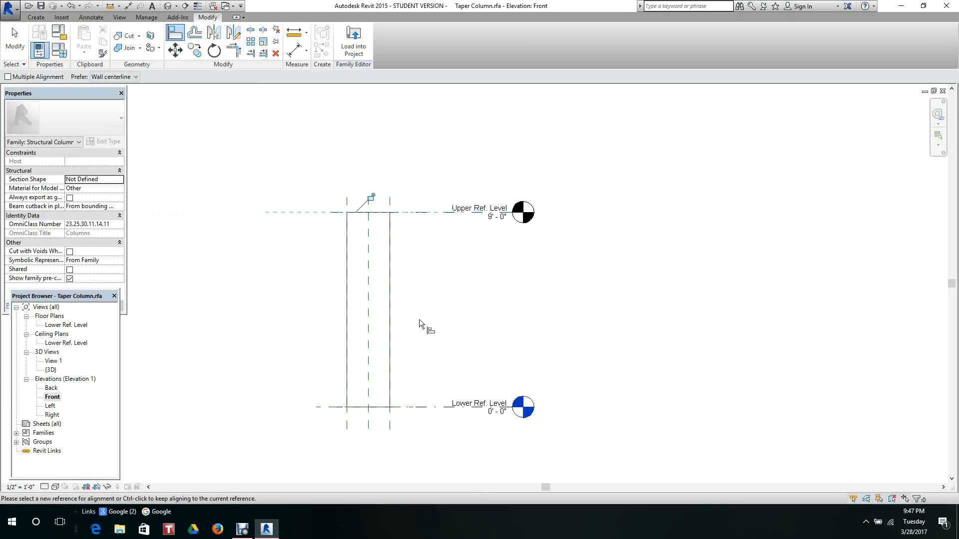
left_click(371, 197)
Inspect the tapered column's full-height shape in the default 3D view
left_click(169, 6)
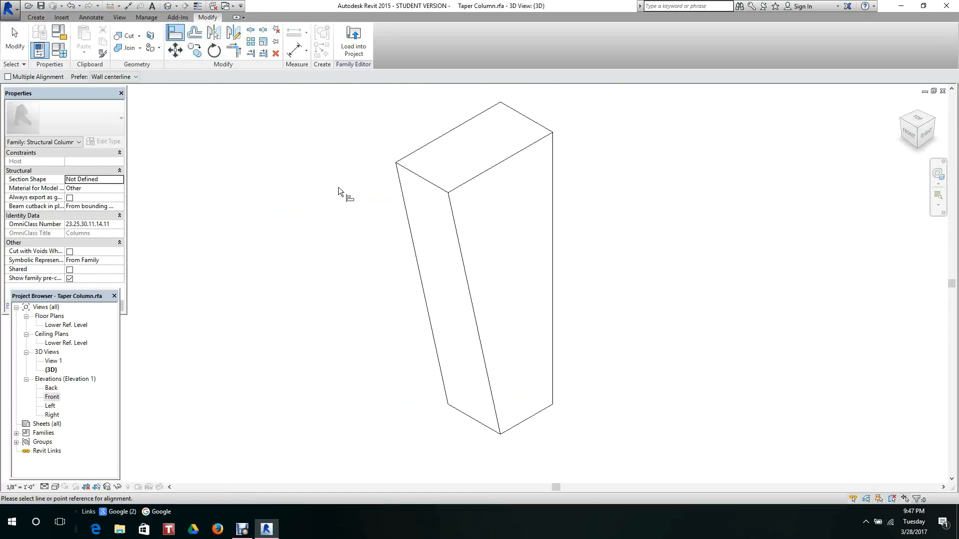
scroll(329, 181, "down", 2)
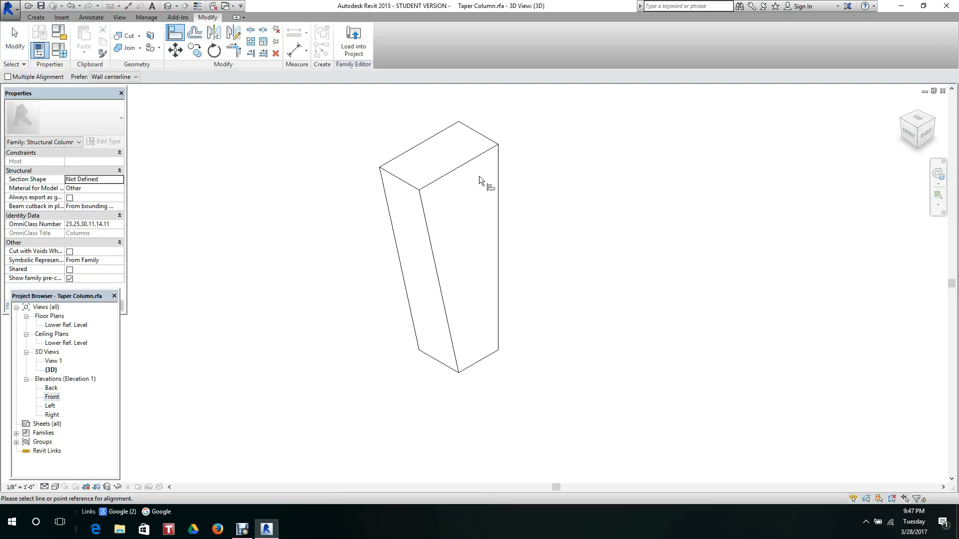
left_click(902, 106)
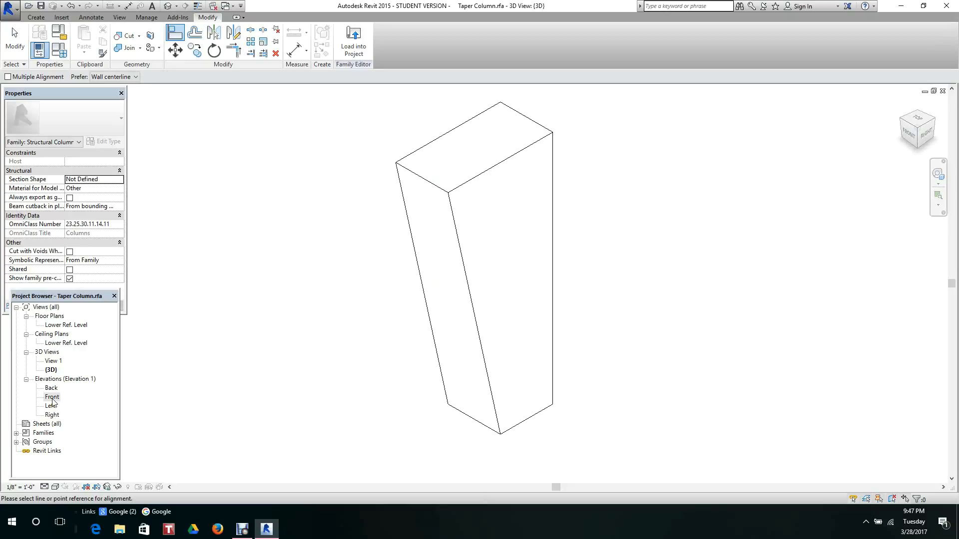
Examine the column between the Upper and Lower Ref. Levels in the Front elevation
double_click(52, 398)
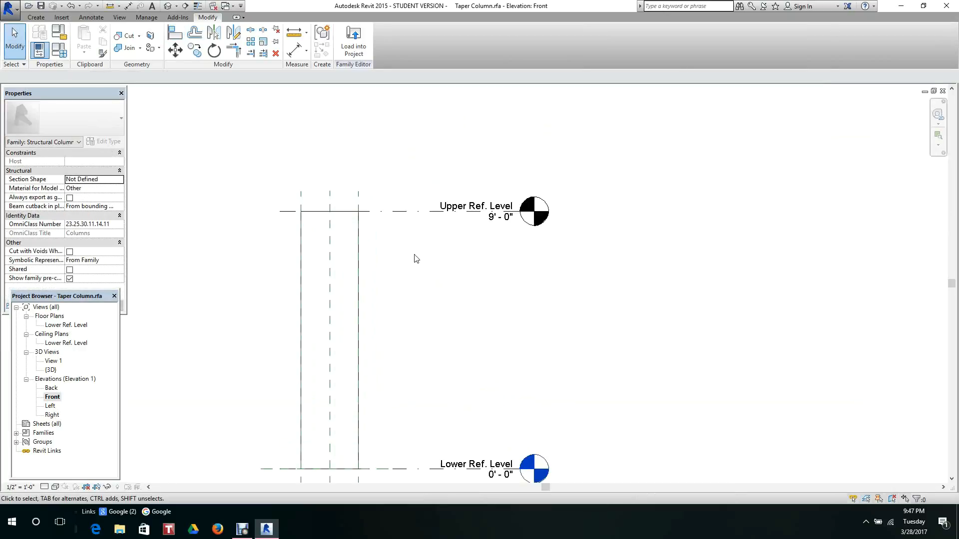
scroll(471, 210, "up", 2)
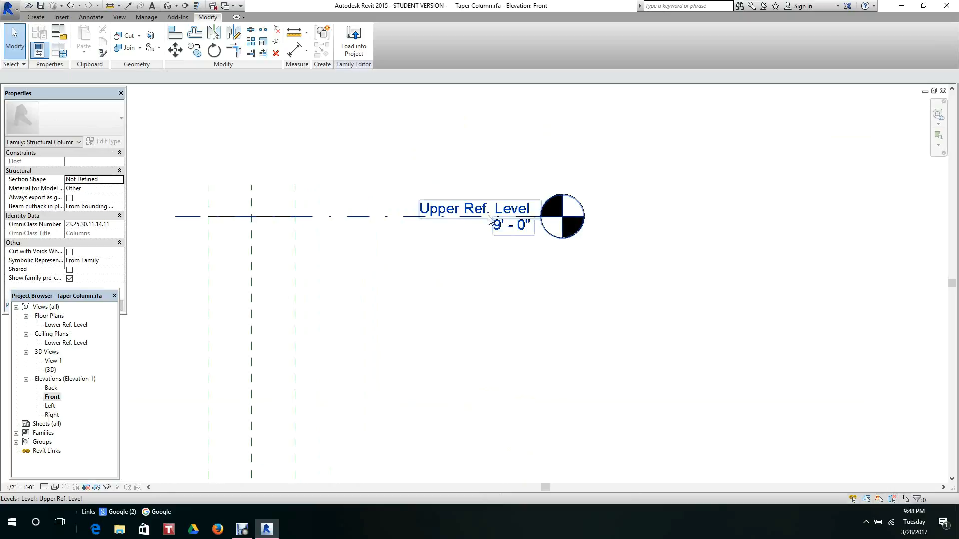
scroll(489, 220, "down", 3)
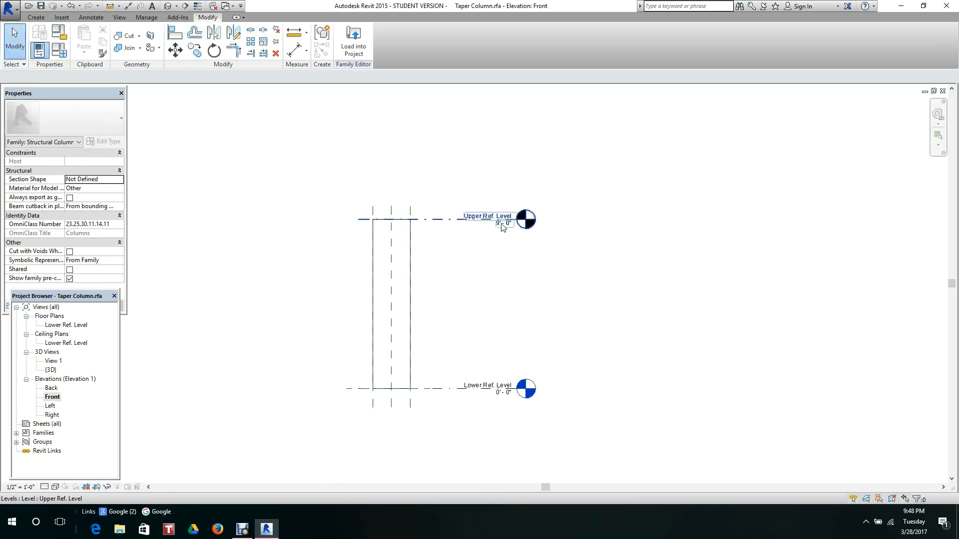
scroll(501, 223, "down", 3)
middle_click(506, 265)
middle_click(506, 263)
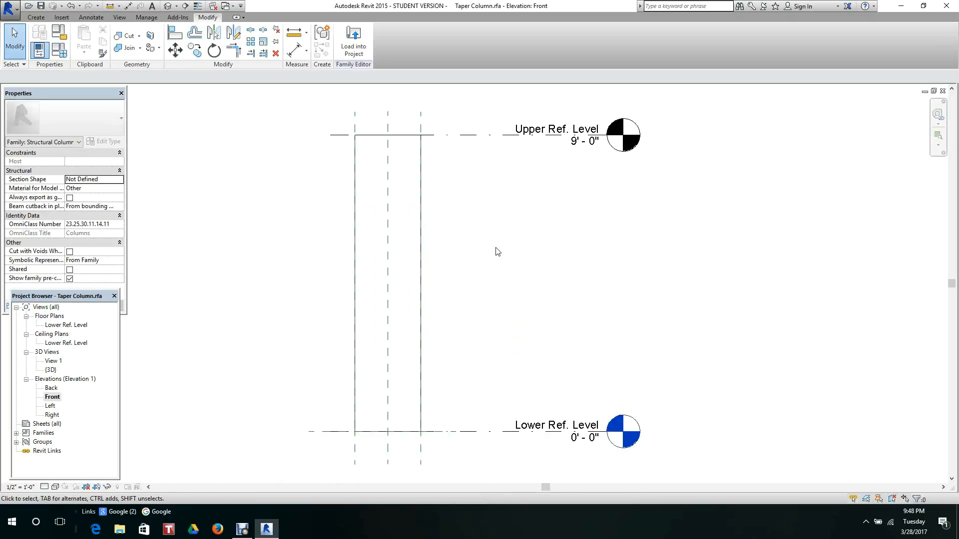
scroll(296, 212, "down", 2)
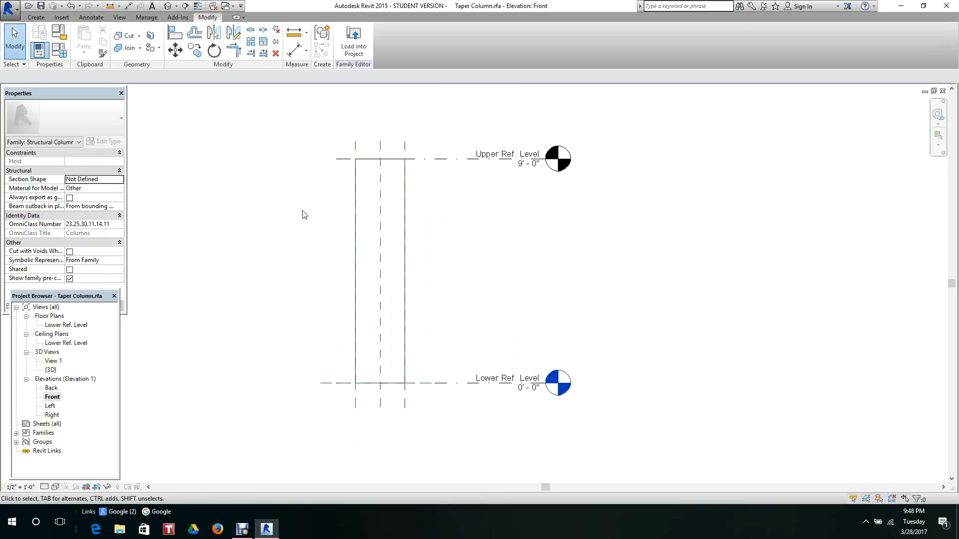
scroll(306, 197, "down", 2)
scroll(300, 196, "up", 3)
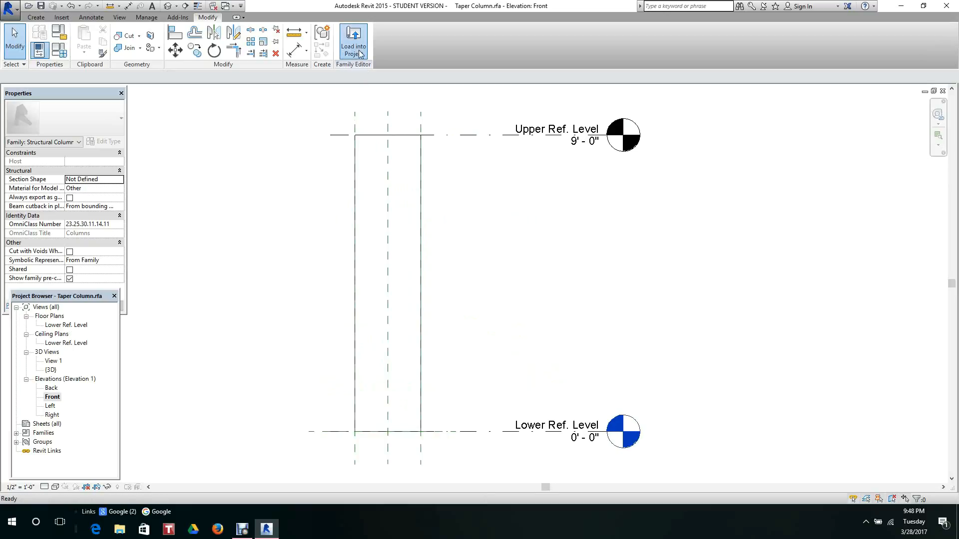
Load the family into Project1, place two vertical Taper Column instances side by side on the Level 2 structural plan and end placement
left_click(360, 53)
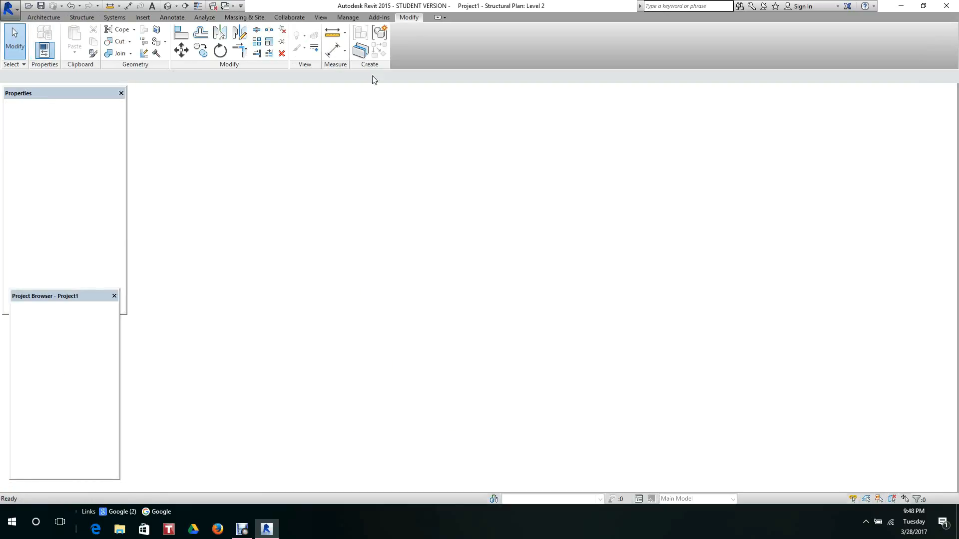
scroll(414, 237, "up", 4)
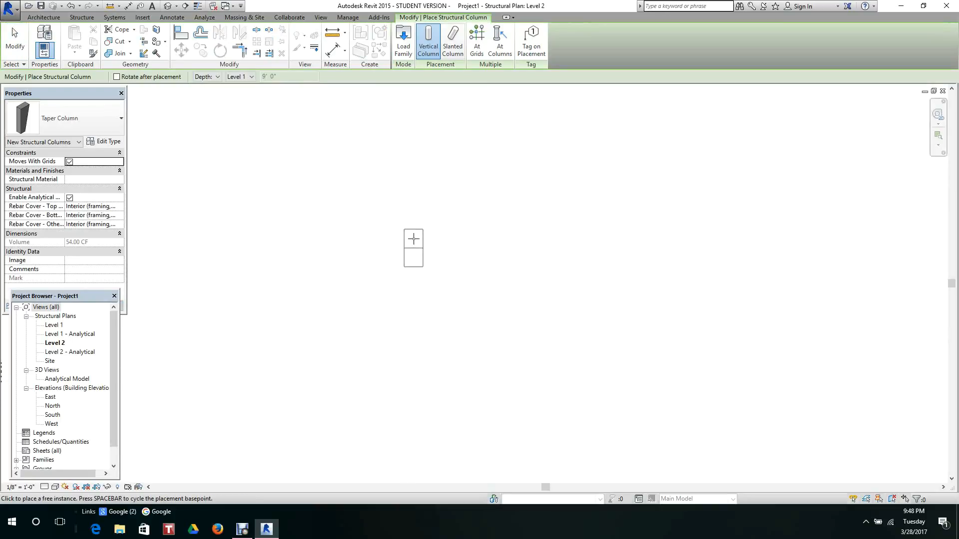
left_click(413, 239)
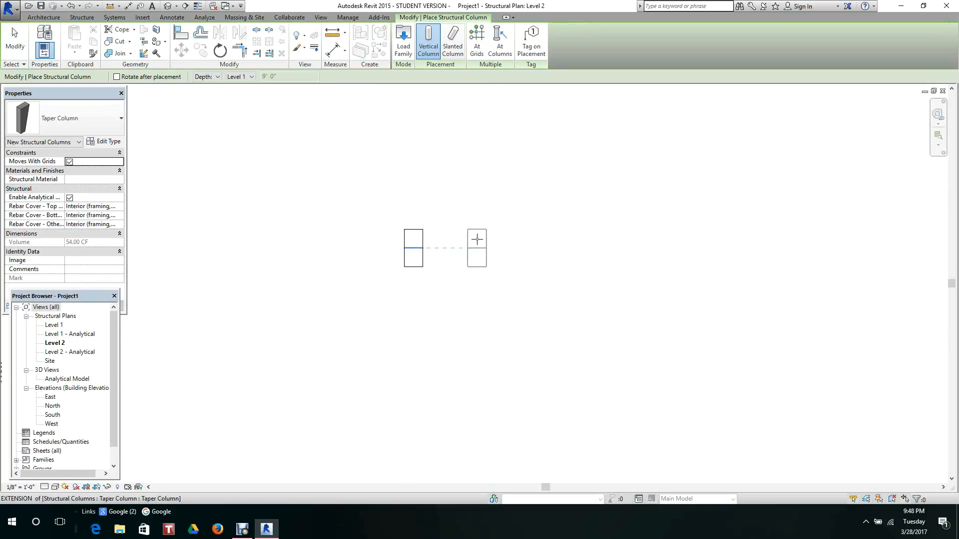
left_click(477, 240)
right_click(476, 240)
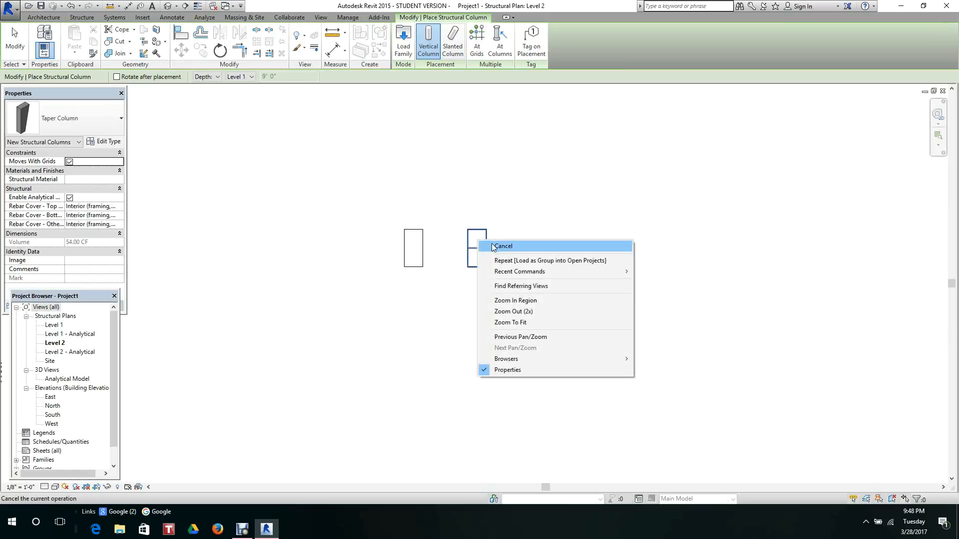
left_click(492, 245)
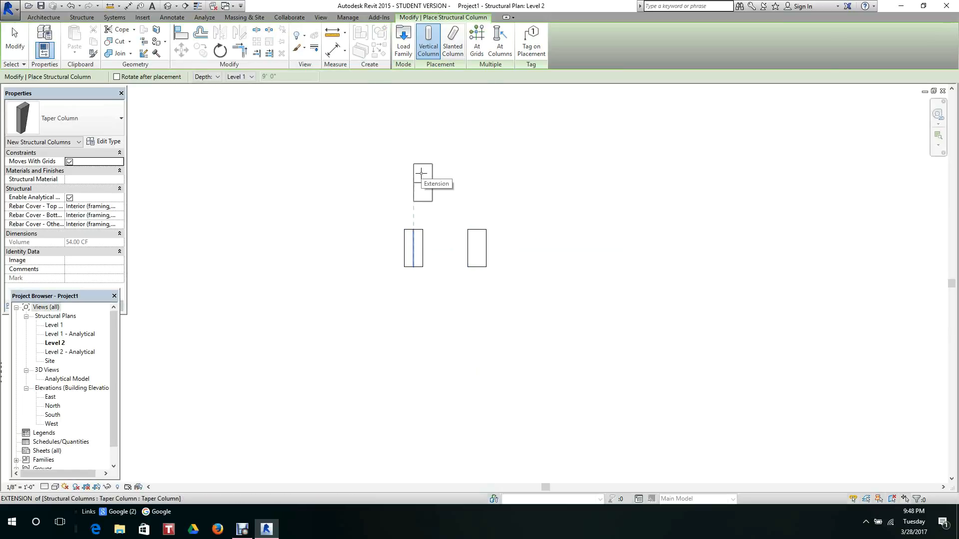
key("Escape")
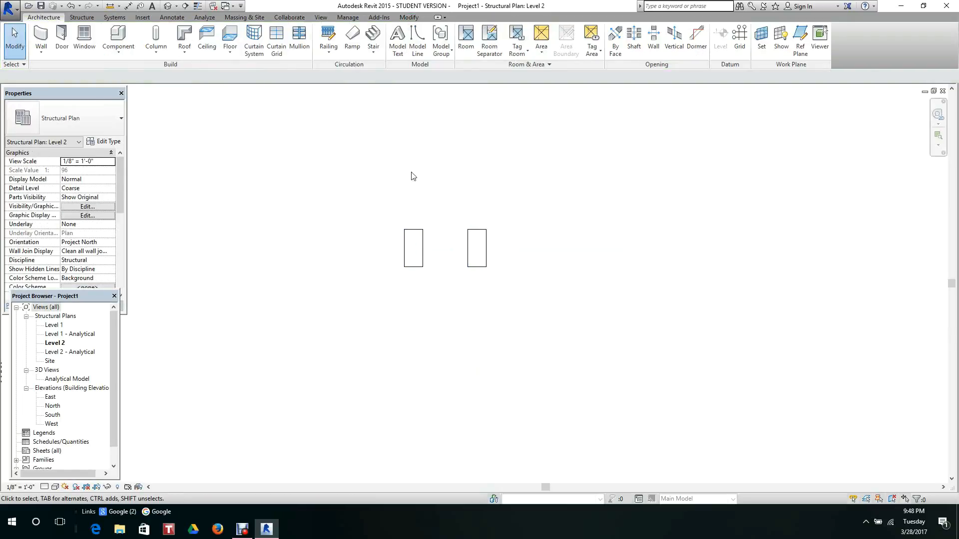
Open the project's default 3D view and set its visual style to Shaded to show both tapered columns
left_click(169, 6)
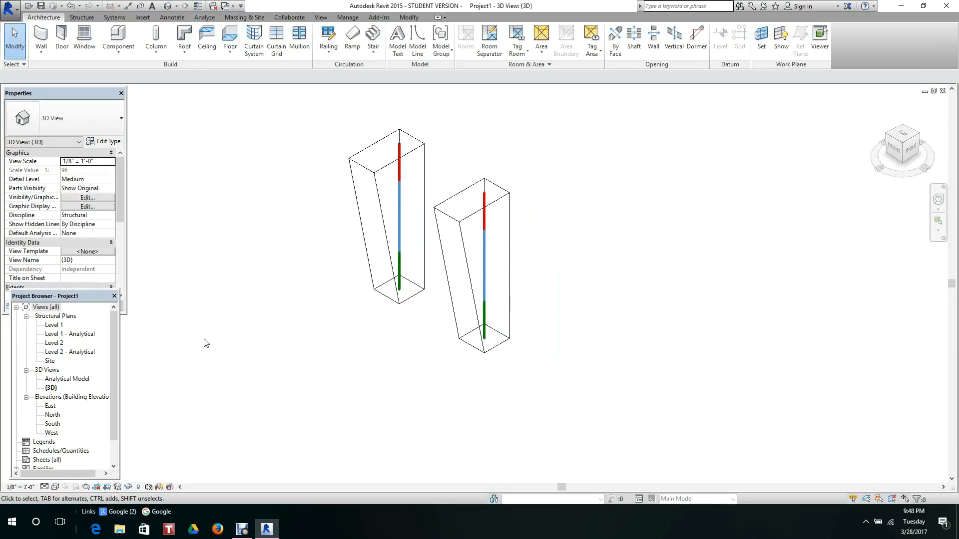
left_click(54, 487)
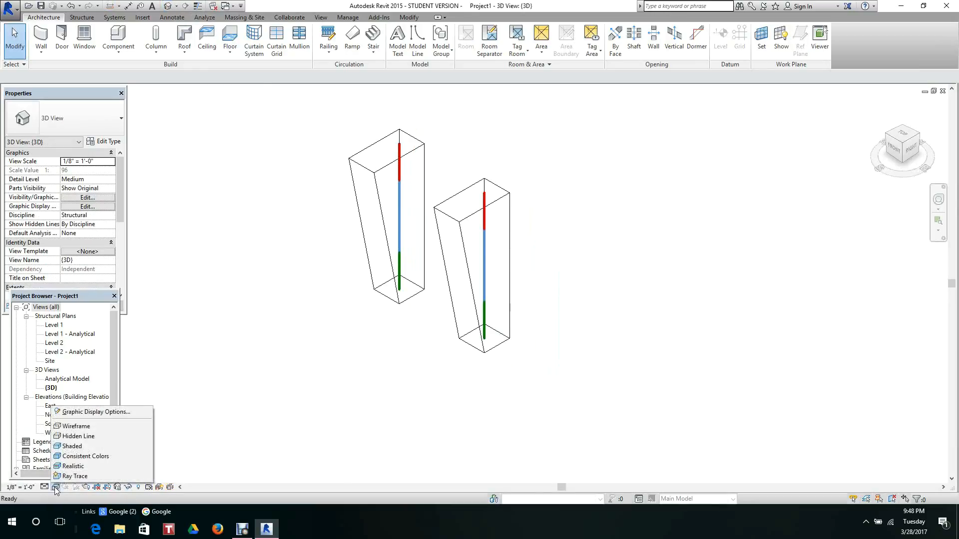
left_click(70, 446)
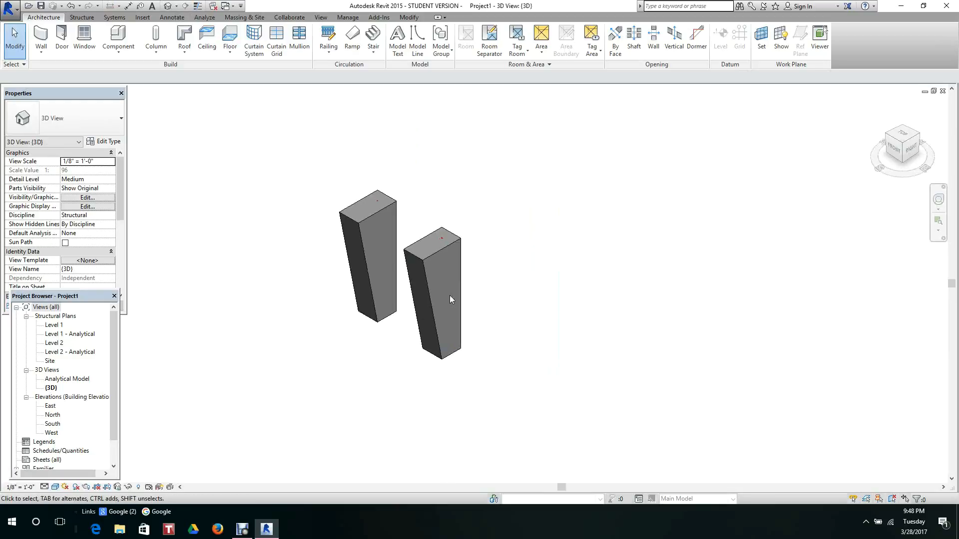
scroll(492, 232, "up", 2)
scroll(499, 237, "down", 4)
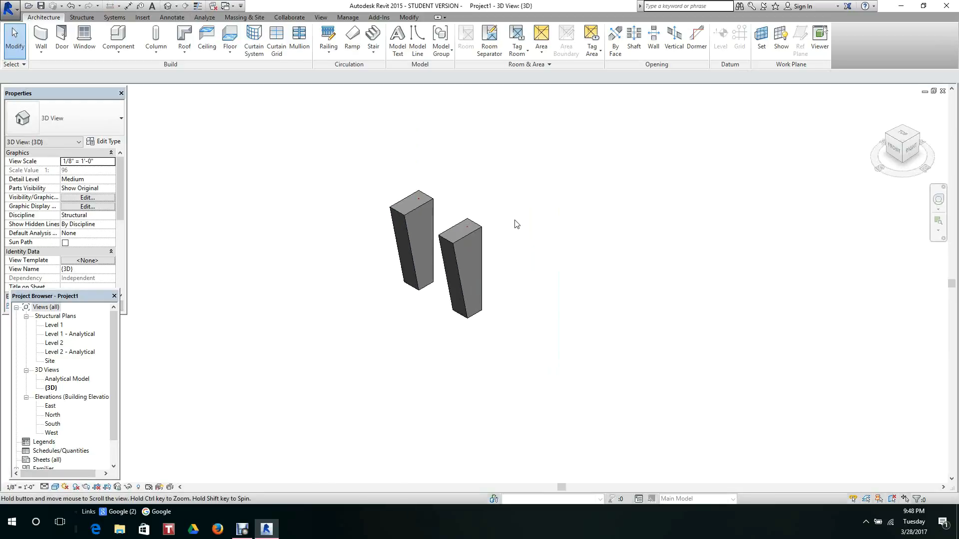
scroll(516, 220, "up", 4)
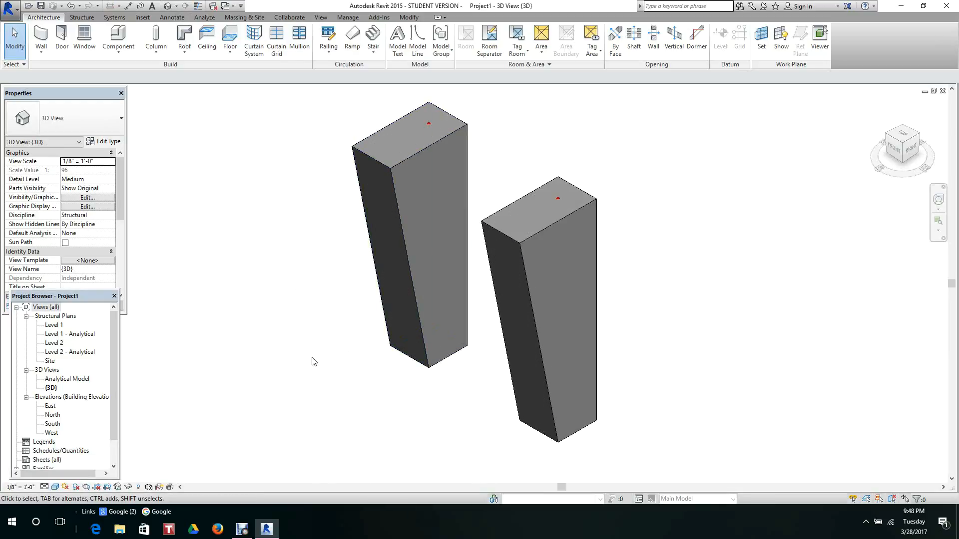
Set the Taper type parameter of the Taper Column type to 4' 0"
left_click(532, 303)
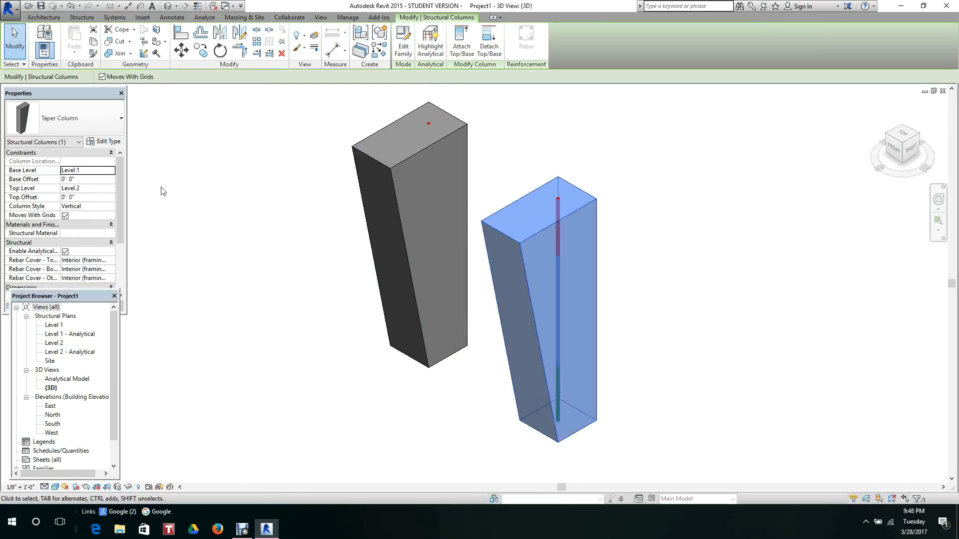
left_click(110, 144)
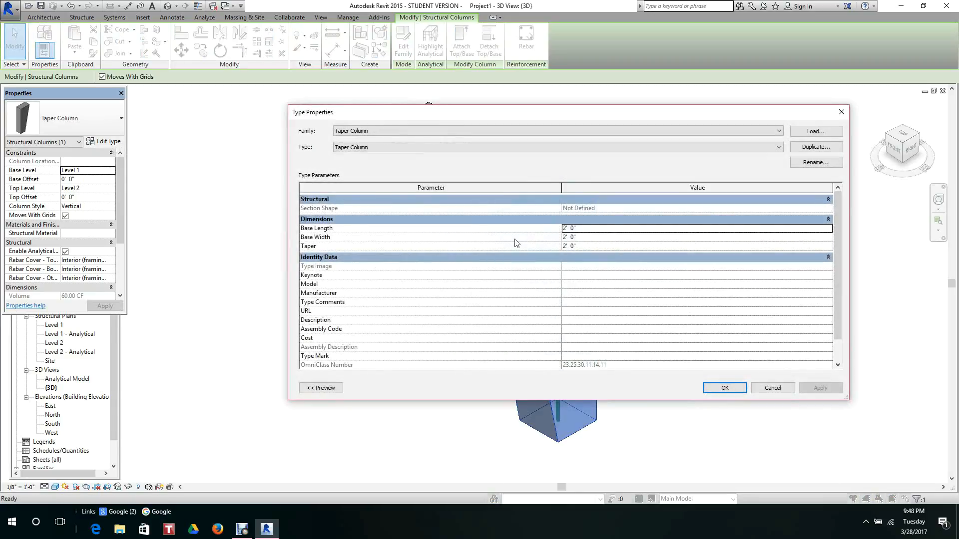
left_click_drag(563, 119, 594, 148)
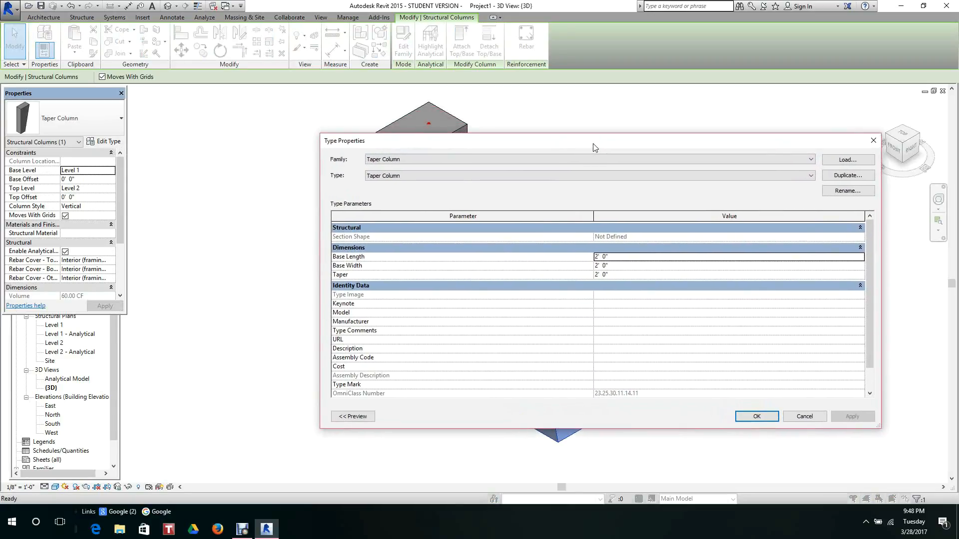
double_click(598, 274)
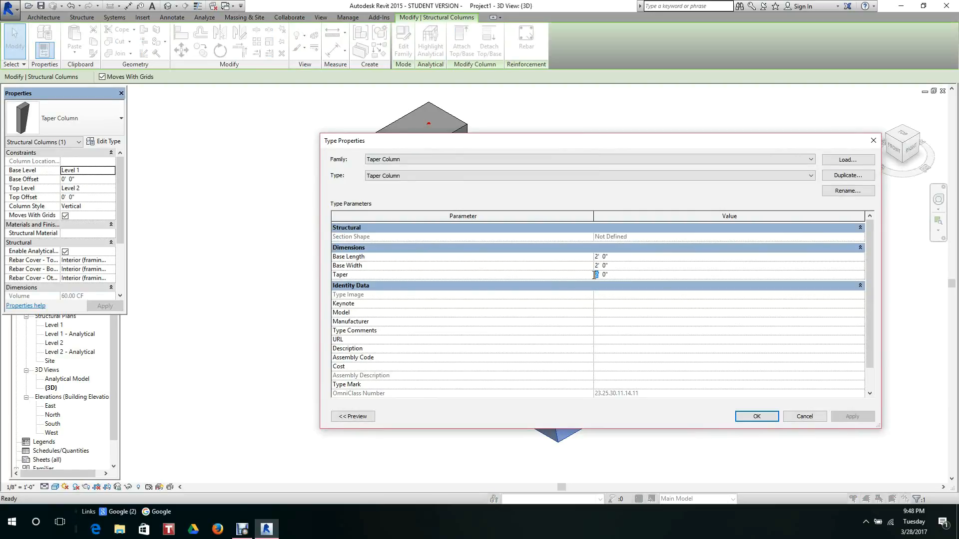
type("4")
left_click(739, 417)
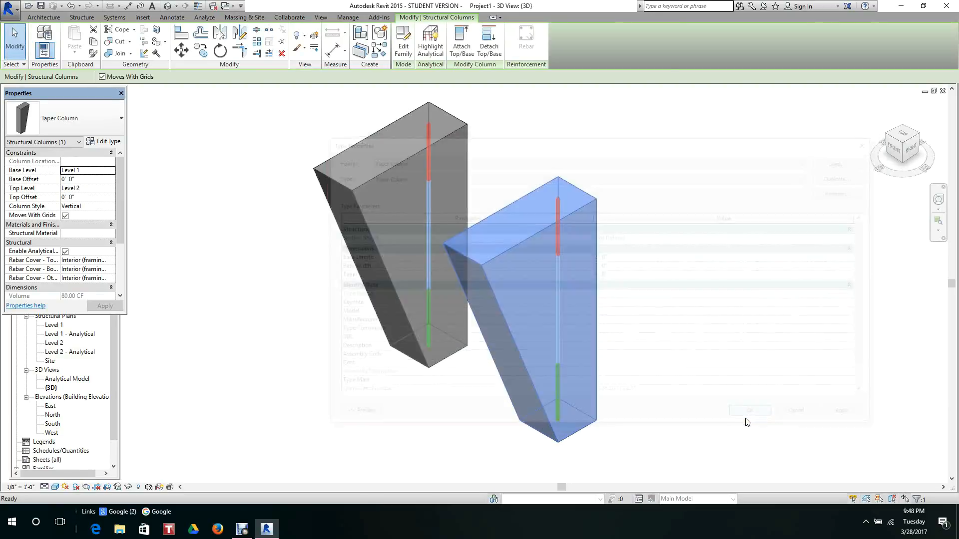
left_click(704, 336)
scroll(699, 333, "down", 2)
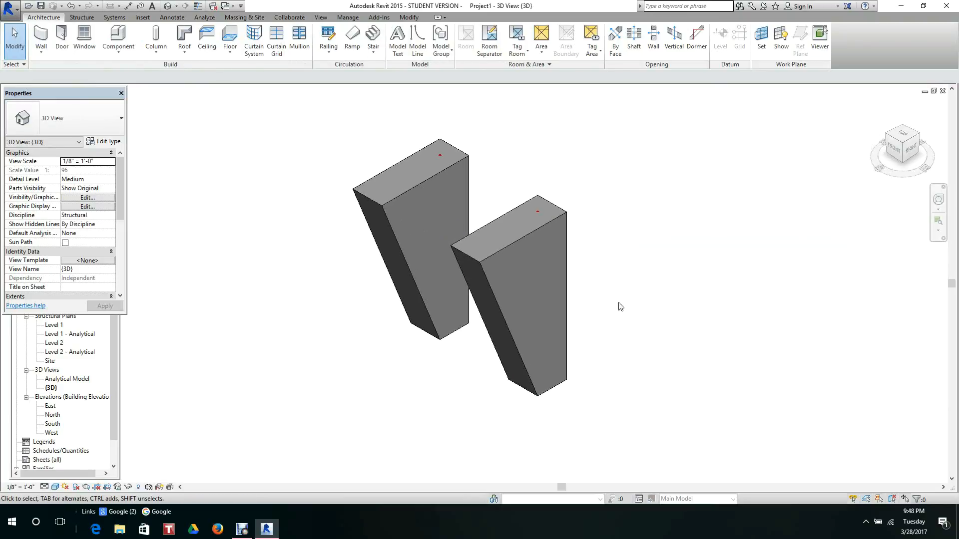
Duplicate the front column's type under the name Taper Column 3
left_click(565, 294)
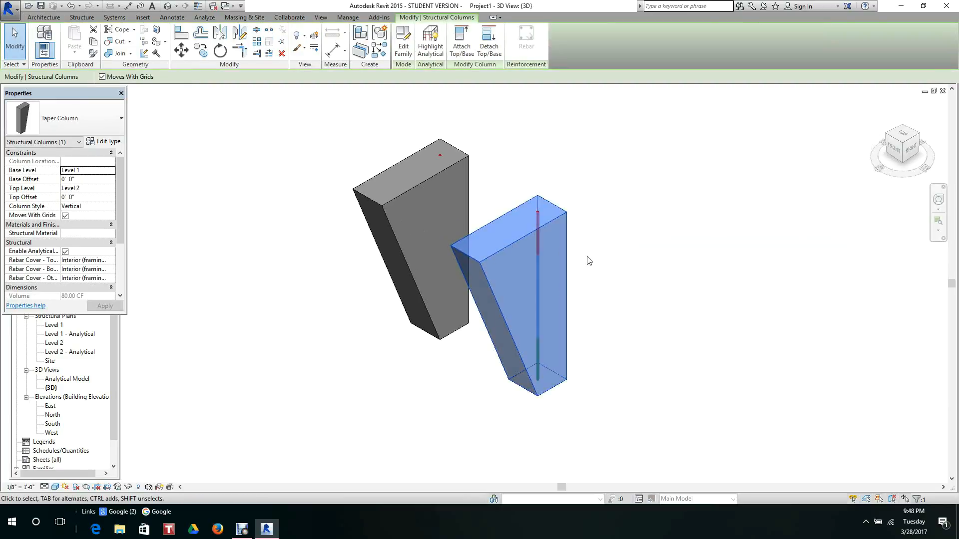
scroll(632, 243, "up", 2)
left_click(649, 260)
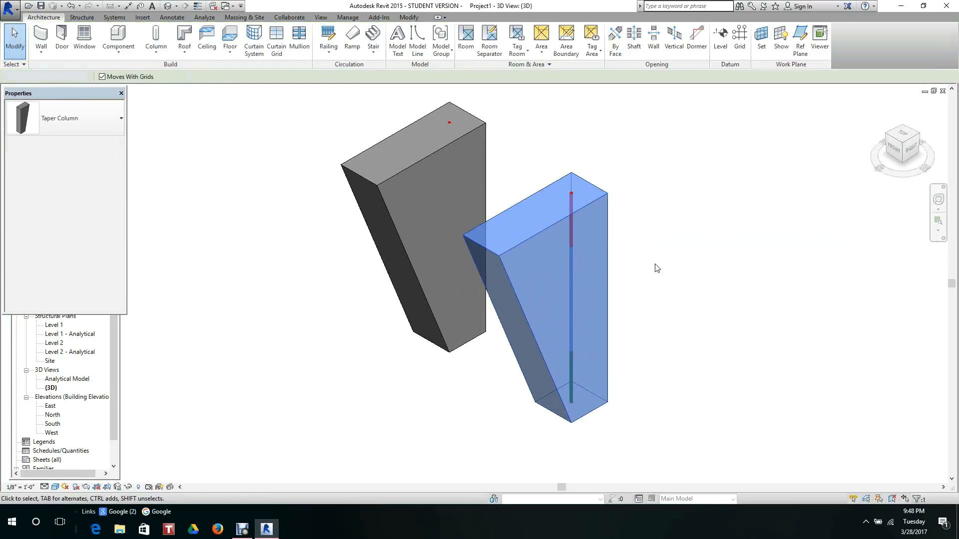
left_click(517, 244)
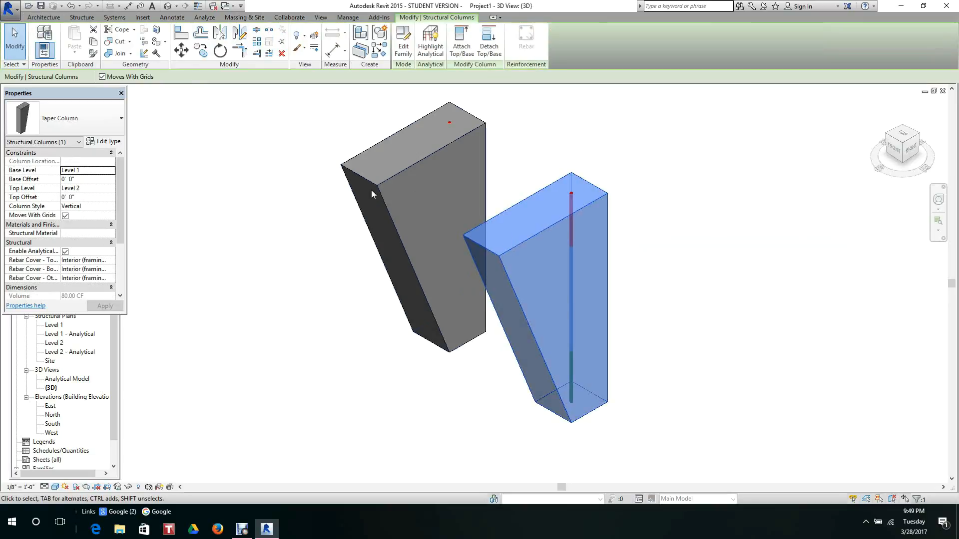
left_click(107, 142)
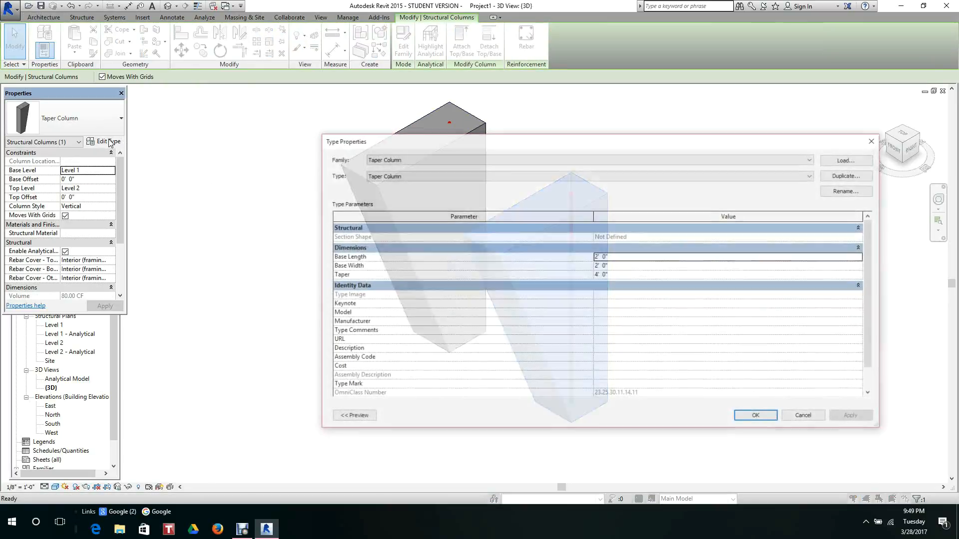
left_click(827, 176)
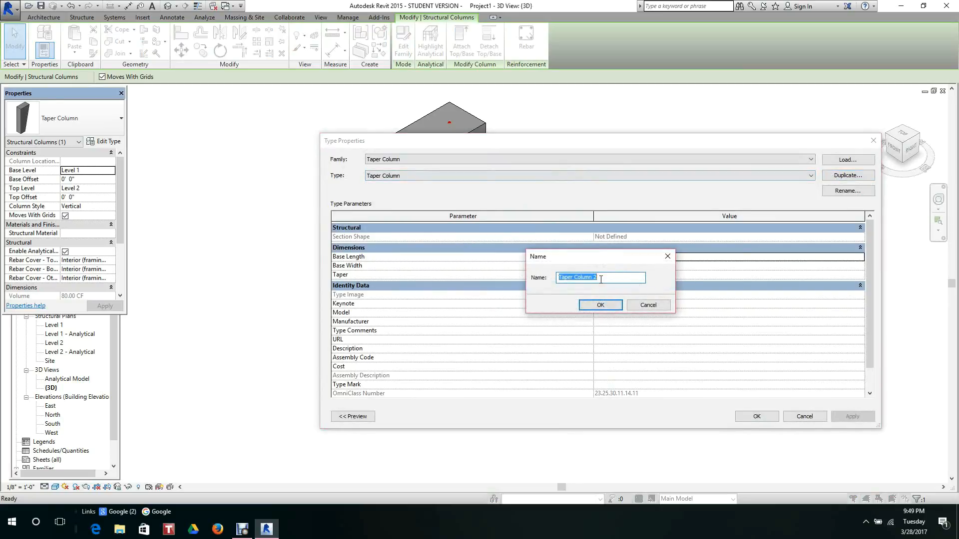
left_click(601, 279)
type("3")
left_click(600, 304)
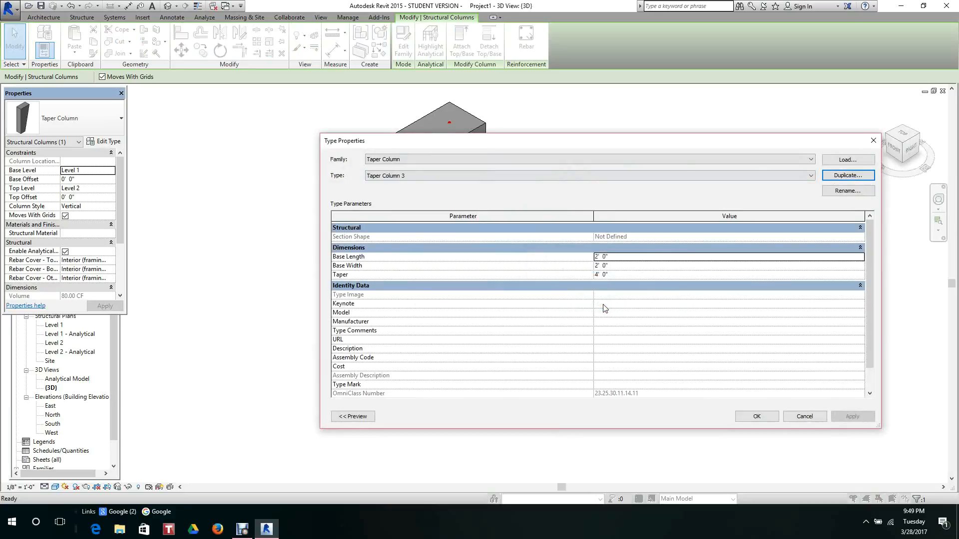
Set the Base Length of the Taper Column 3 type to 5' 0" and apply it to the front column
left_click(597, 256)
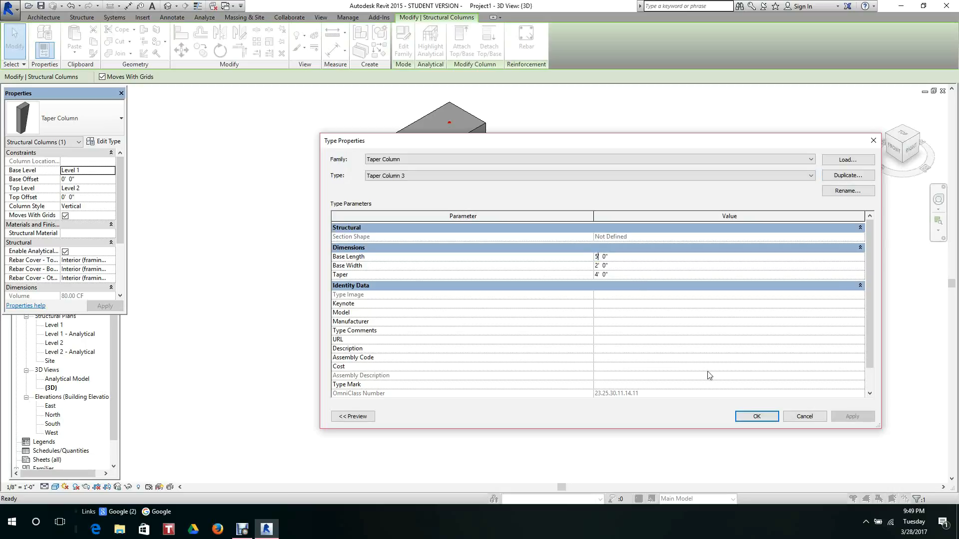
left_click(757, 417)
left_click(752, 335)
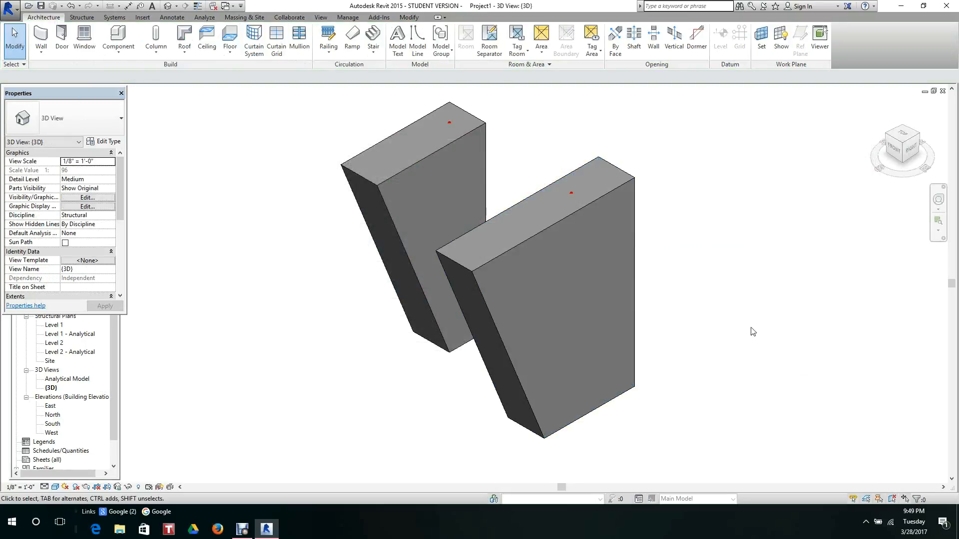
scroll(747, 327, "down", 4)
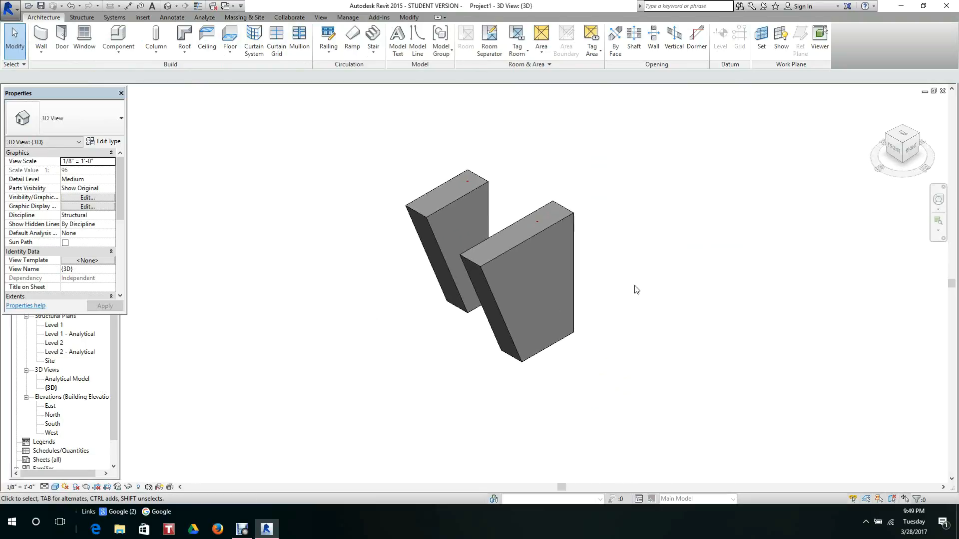
Copy the Taper Column 3 instance to a free spot beside the two existing columns
left_click(575, 281)
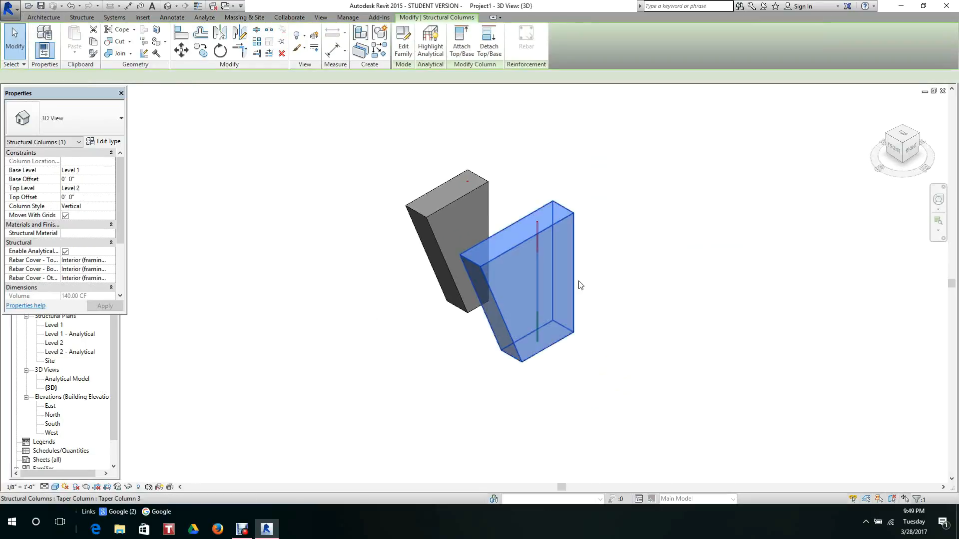
left_click(200, 50)
left_click(574, 331)
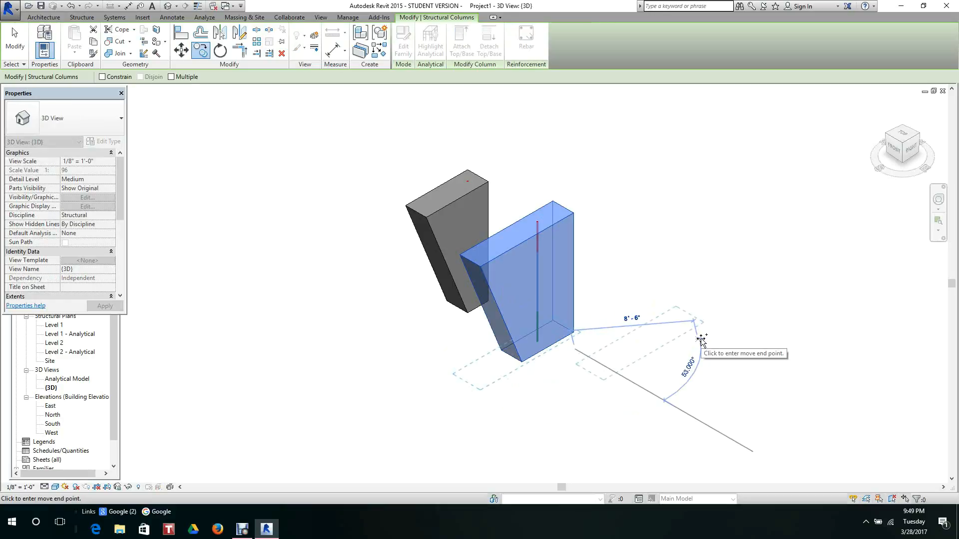
left_click(708, 337)
left_click(728, 310)
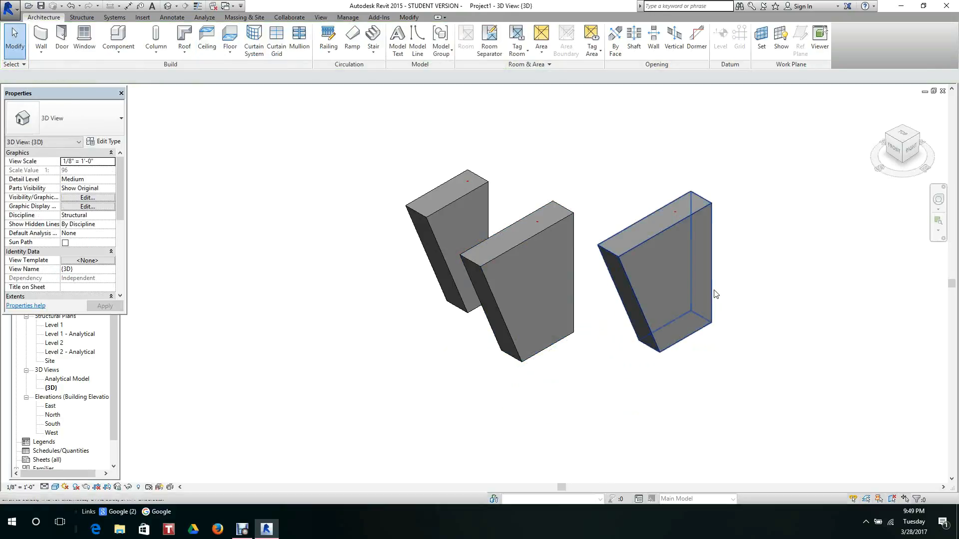
Duplicate the copied column's type under the name Taper Column 4
left_click(715, 295)
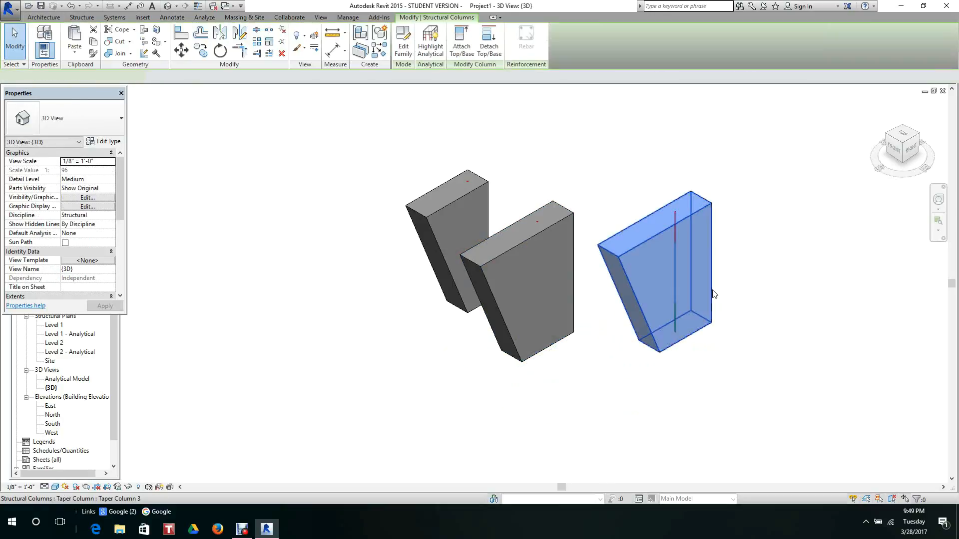
left_click(97, 142)
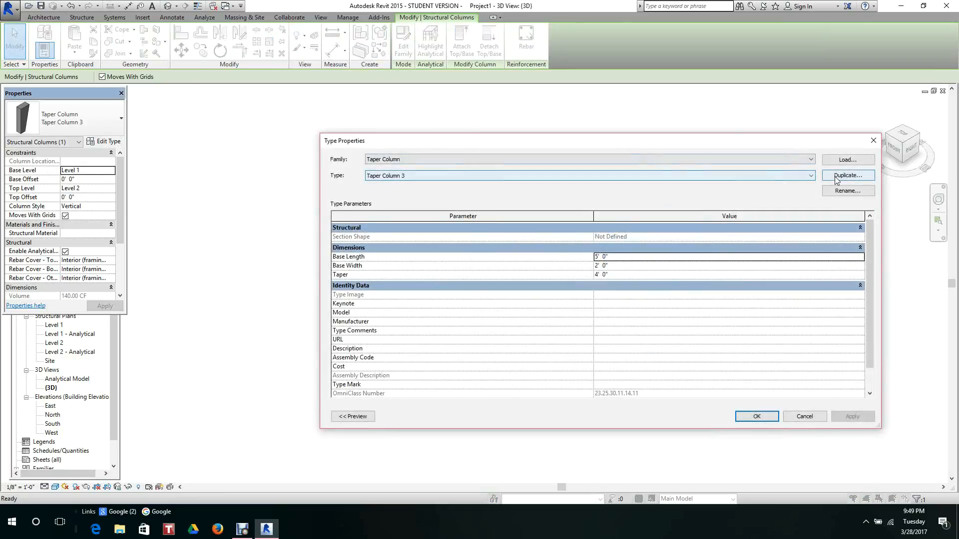
left_click(848, 175)
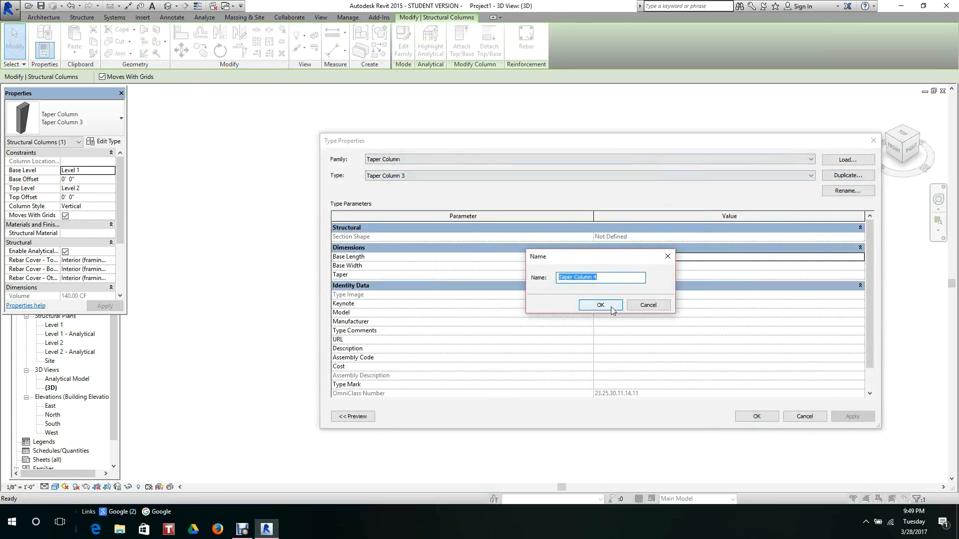
left_click(611, 309)
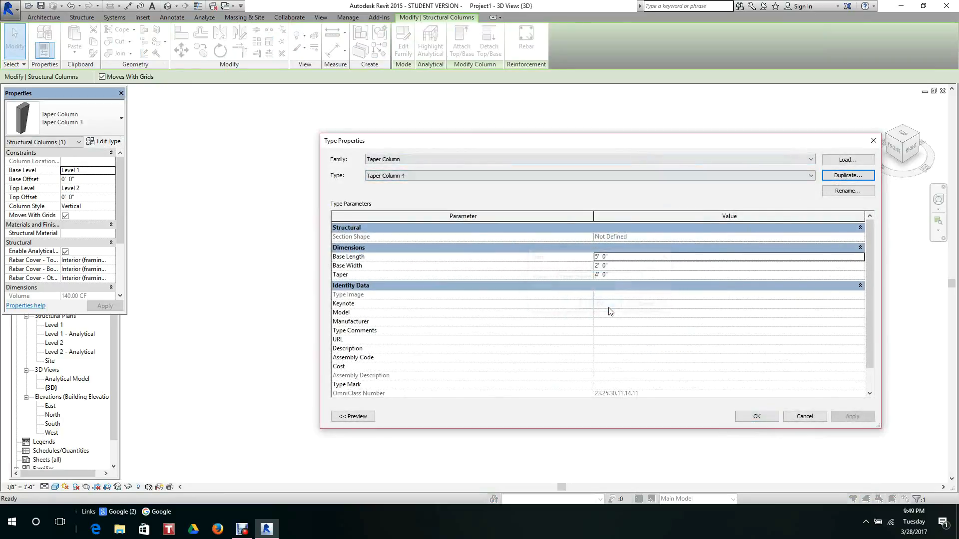
Set the Taper Column 4 type to Base Width 1' 0", Base Length 3' 0" and Taper 6' 0", and apply it to the copied column
left_click(596, 266)
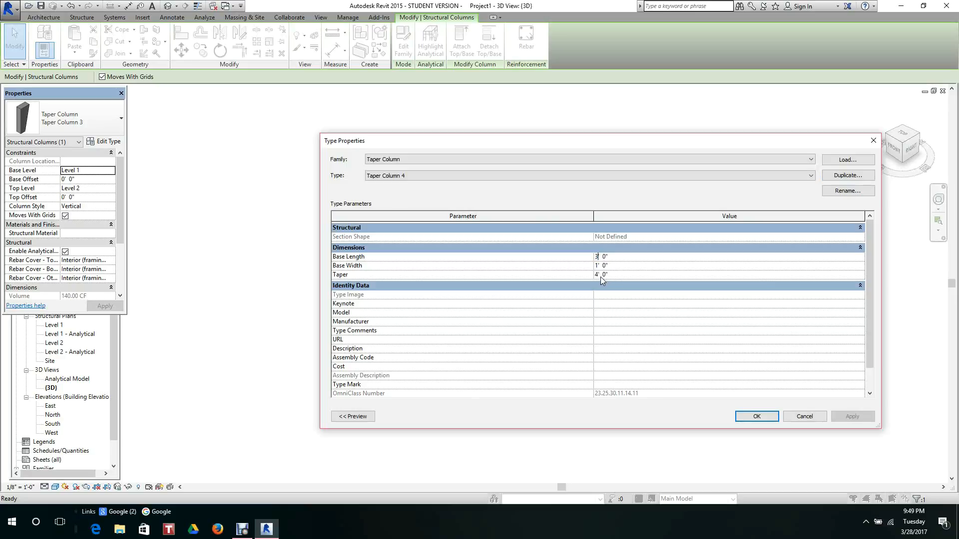
left_click(596, 276)
double_click(597, 275)
type("6")
left_click(752, 415)
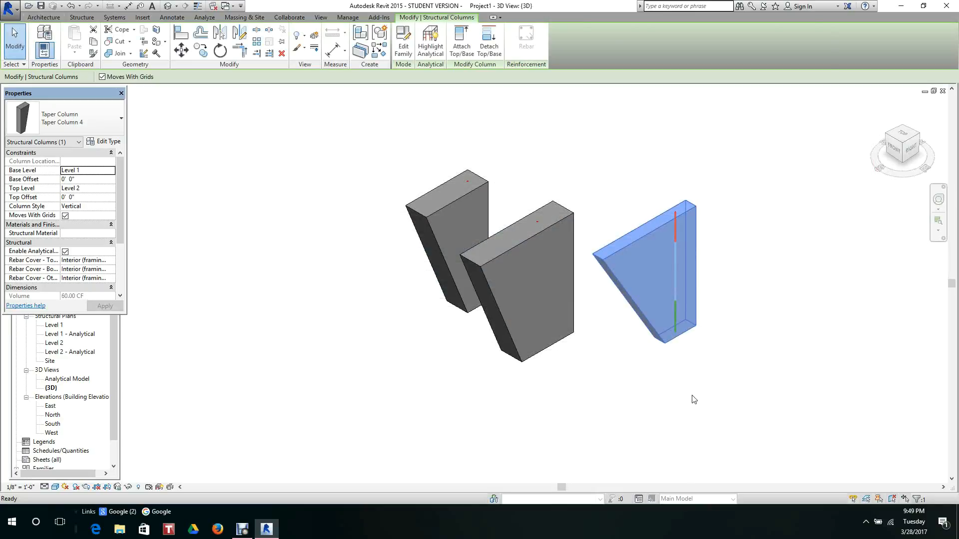
left_click(693, 399)
scroll(734, 307, "down", 1)
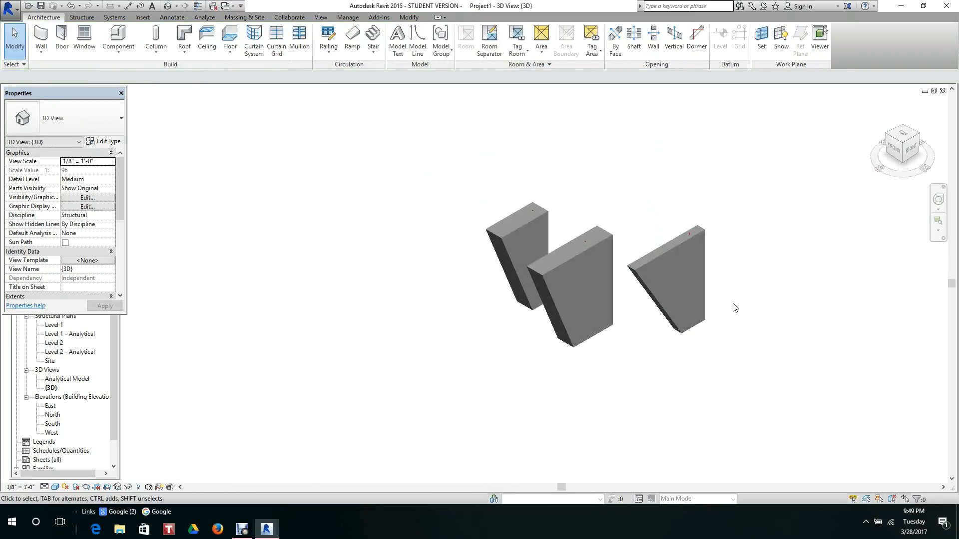
Inspect the instance properties of the original Taper Column and the Taper Column 3 instance in the 3D view
scroll(734, 307, "up", 2)
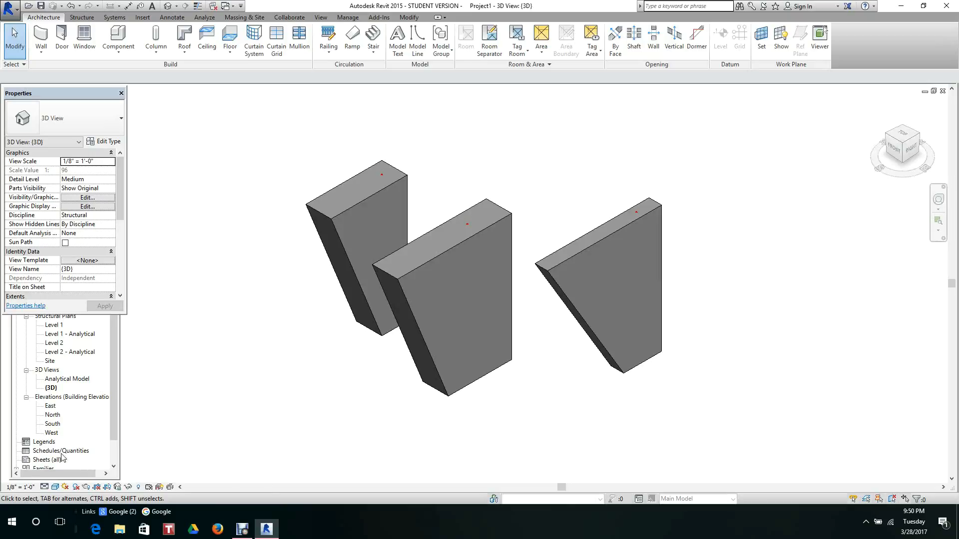
left_click(335, 217)
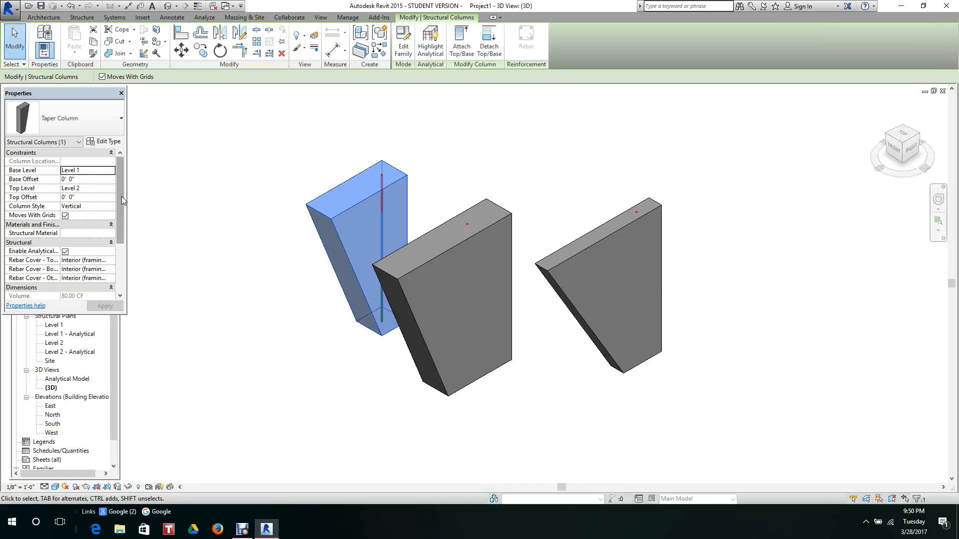
mouse_move(121, 197)
left_mouse_down()
mouse_move(123, 230)
mouse_move(124, 202)
left_mouse_up()
left_click(176, 216)
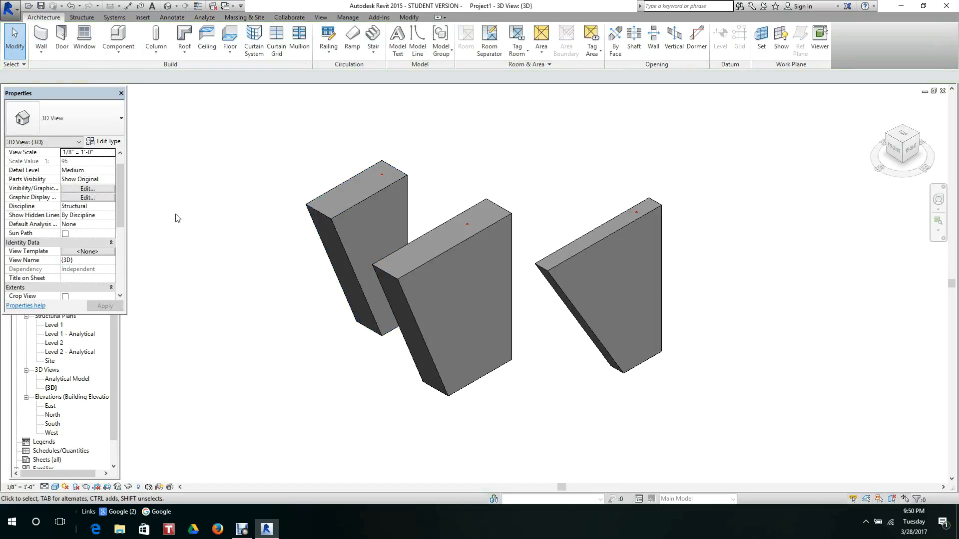
left_click(409, 274)
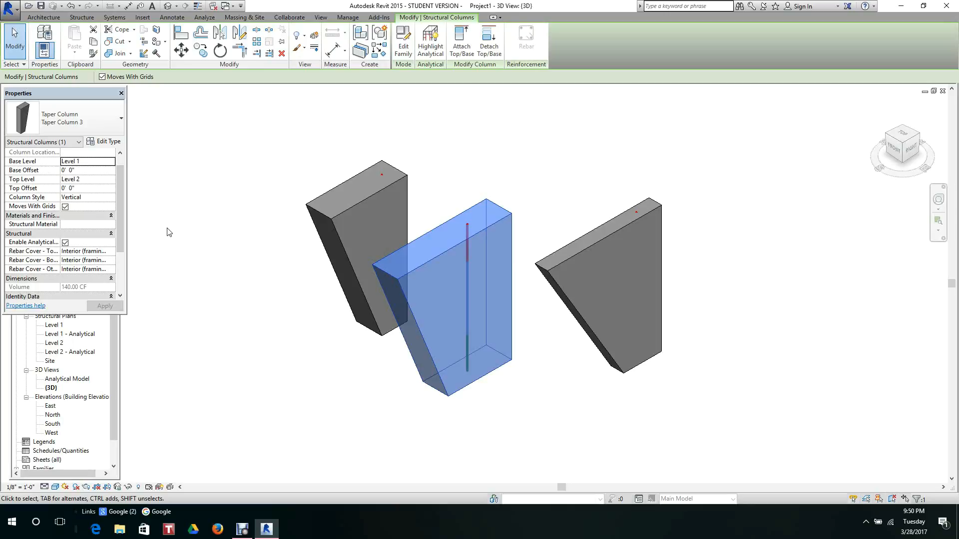
left_click(203, 233)
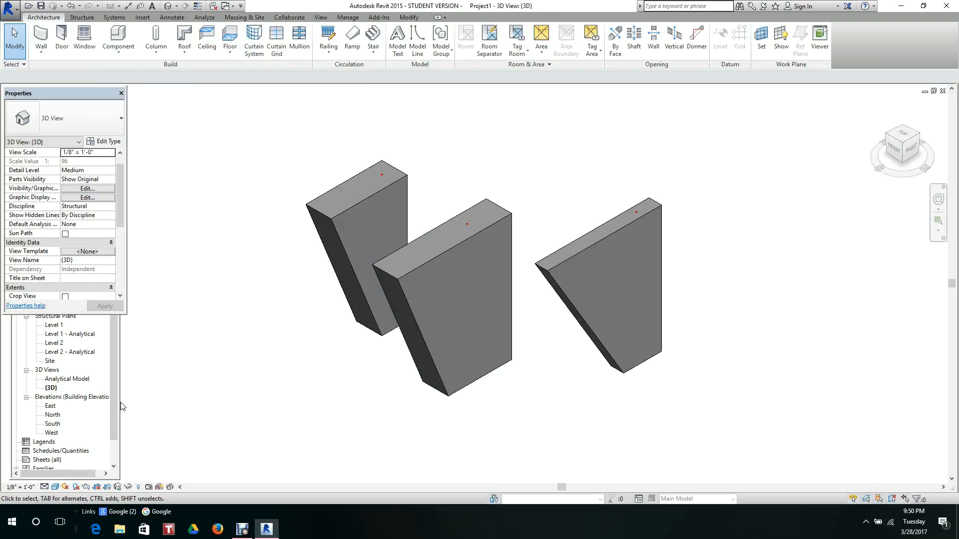
Open the North elevation view and select the middle column, the Taper Column 3 instance
left_click(103, 370)
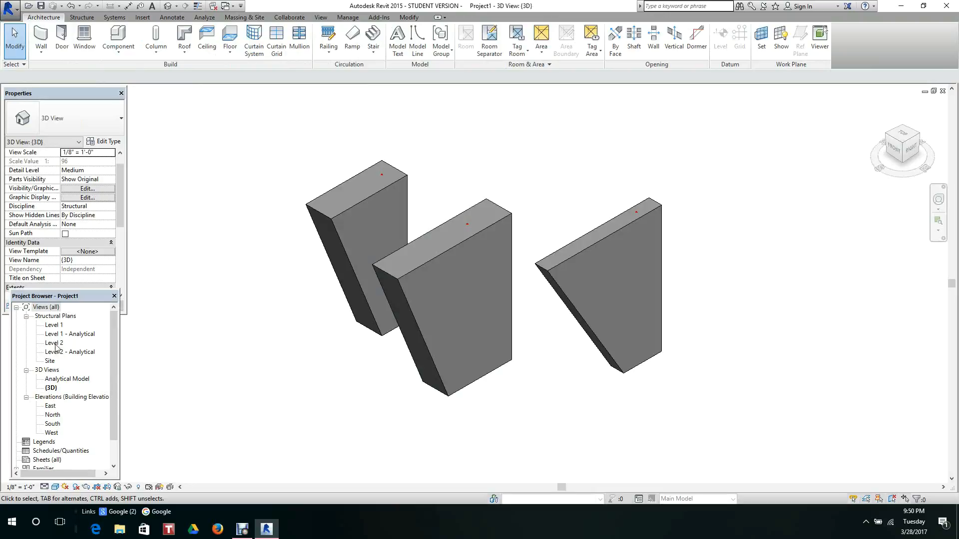
double_click(53, 415)
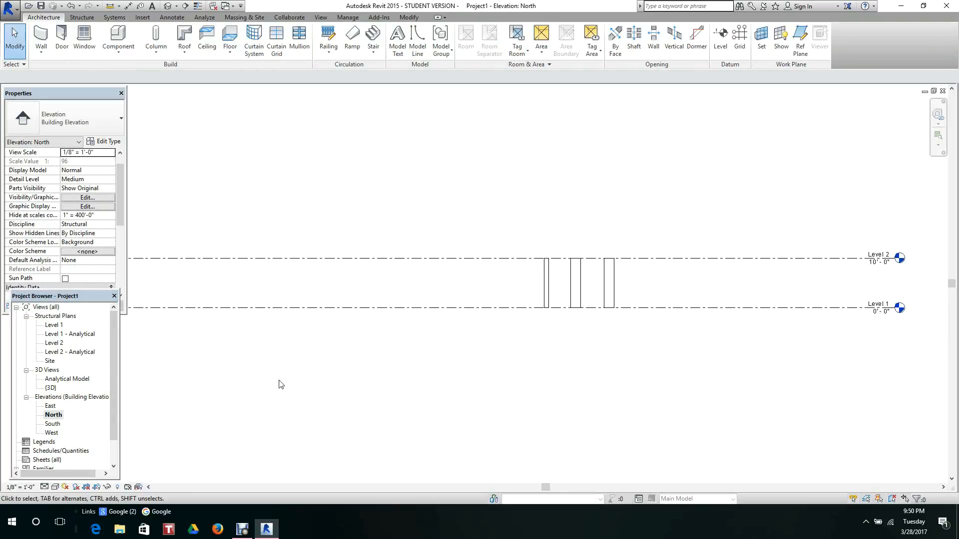
scroll(431, 332, "up", 5)
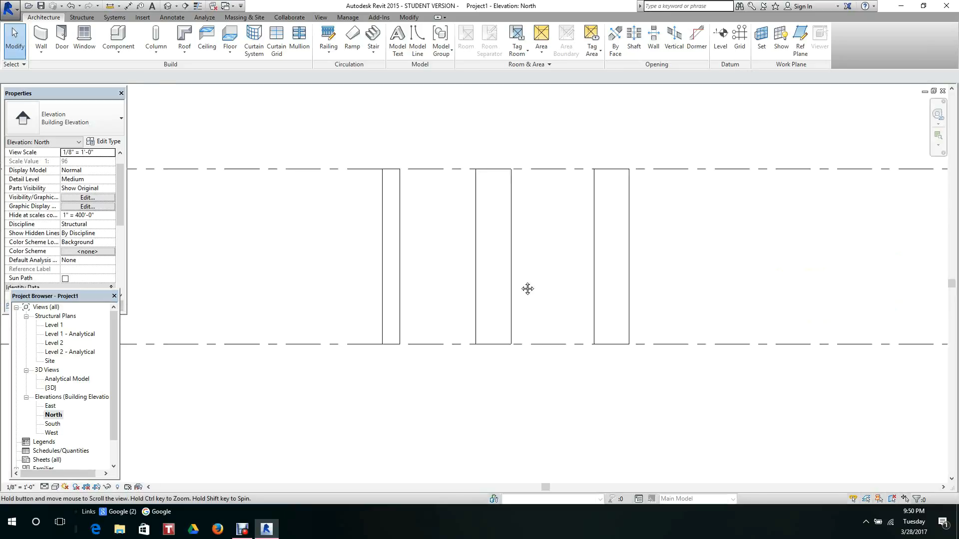
left_click(437, 290)
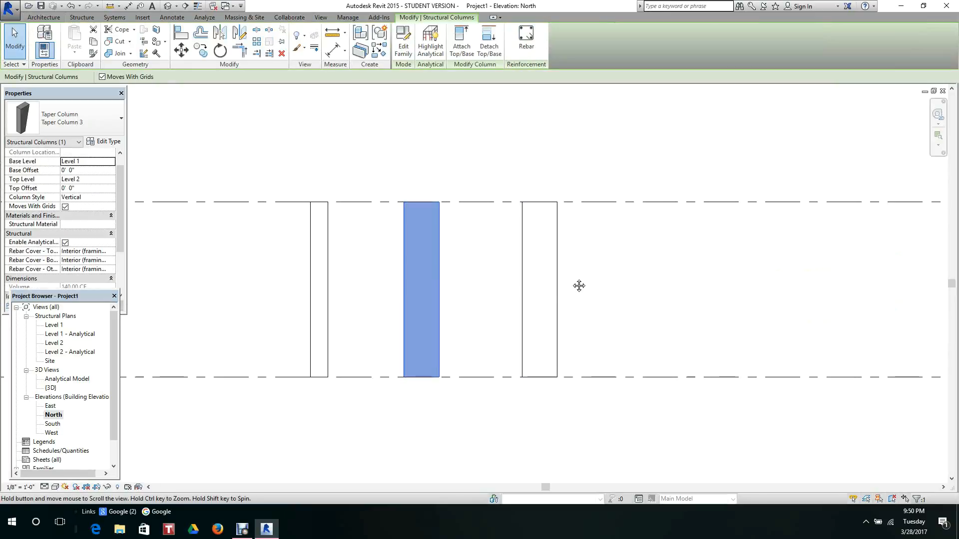
Set the elevation of Level 2 to 12' 0" in the North elevation
middle_click_drag(578, 285, 459, 295)
scroll(510, 297, "down", 2)
middle_click_drag(550, 295, 414, 296)
scroll(414, 295, "down", 1)
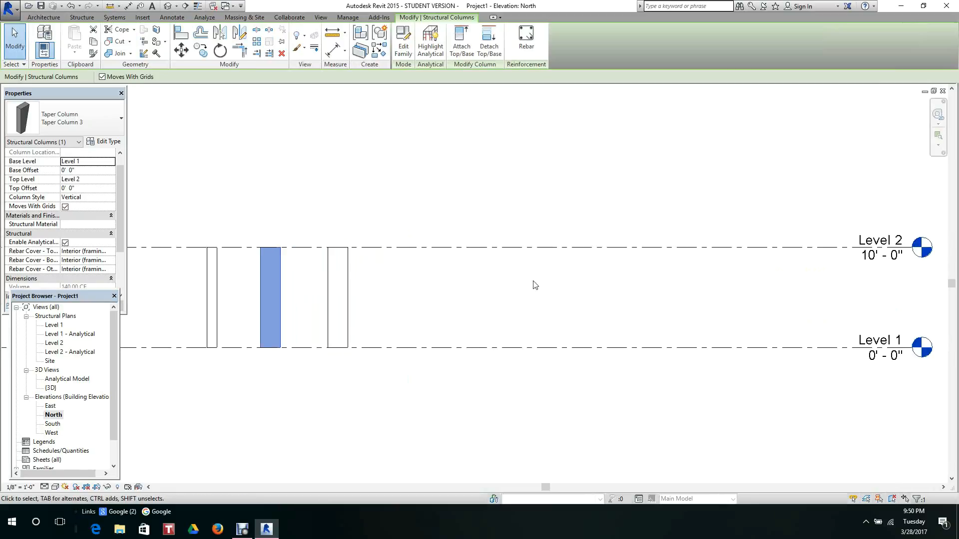
left_click(880, 257)
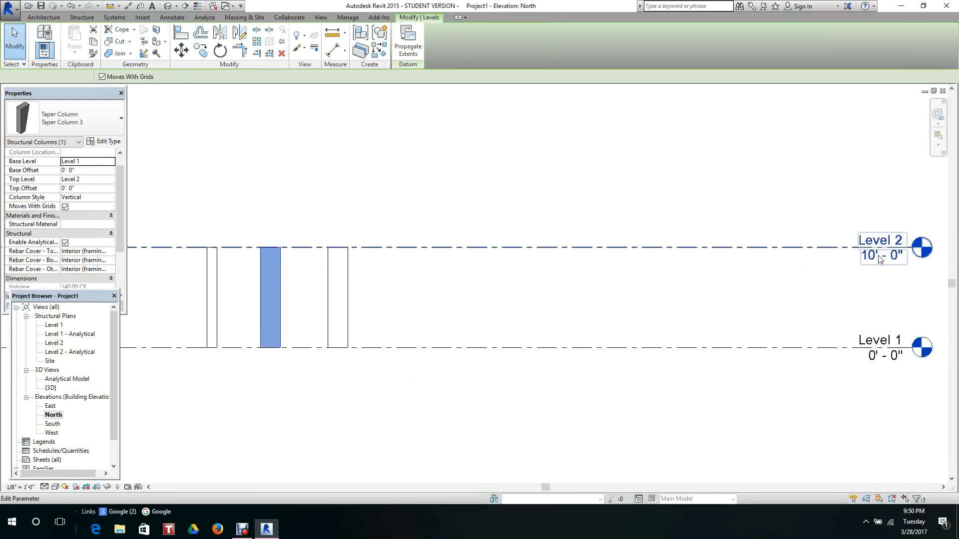
left_click(874, 256)
left_click(869, 256)
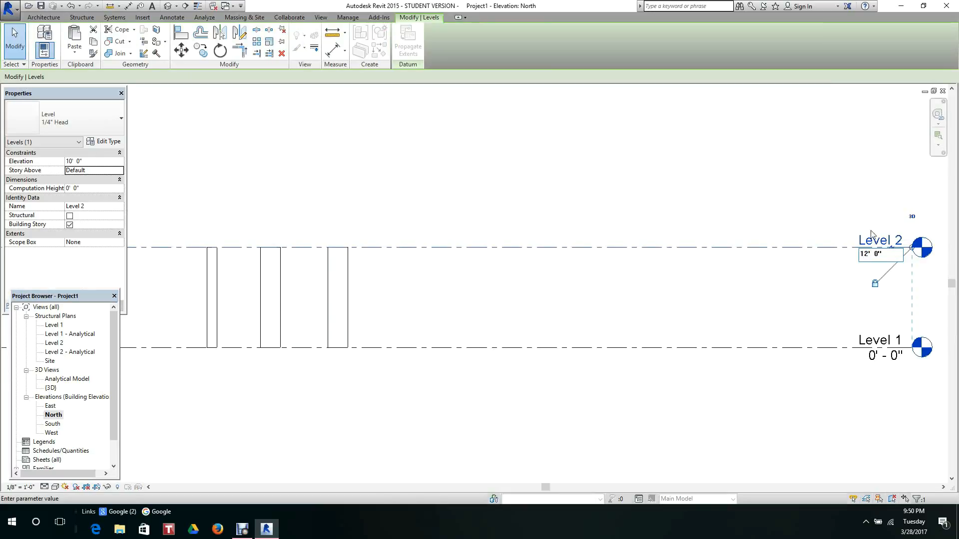
left_click(799, 202)
scroll(710, 275, "down", 3)
middle_click_drag(715, 281, 736, 285)
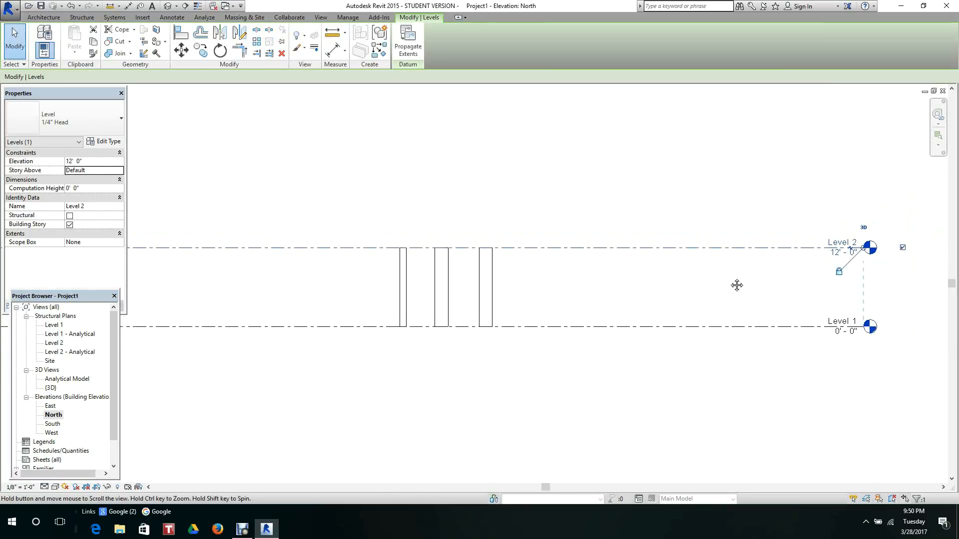
Set the Base Offset of the original Taper Column instance to 0' 2" and check its base against Level 1
scroll(439, 295, "up", 3)
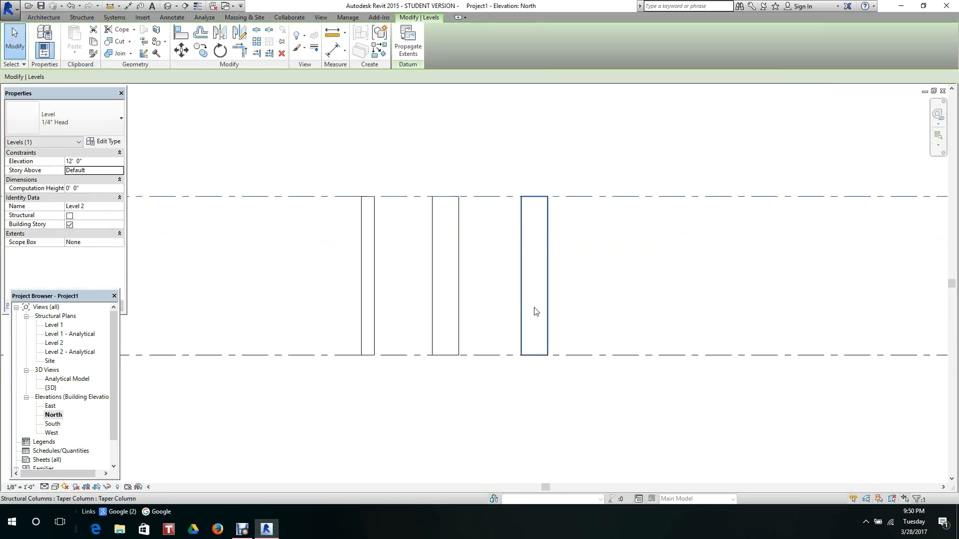
left_click(547, 312)
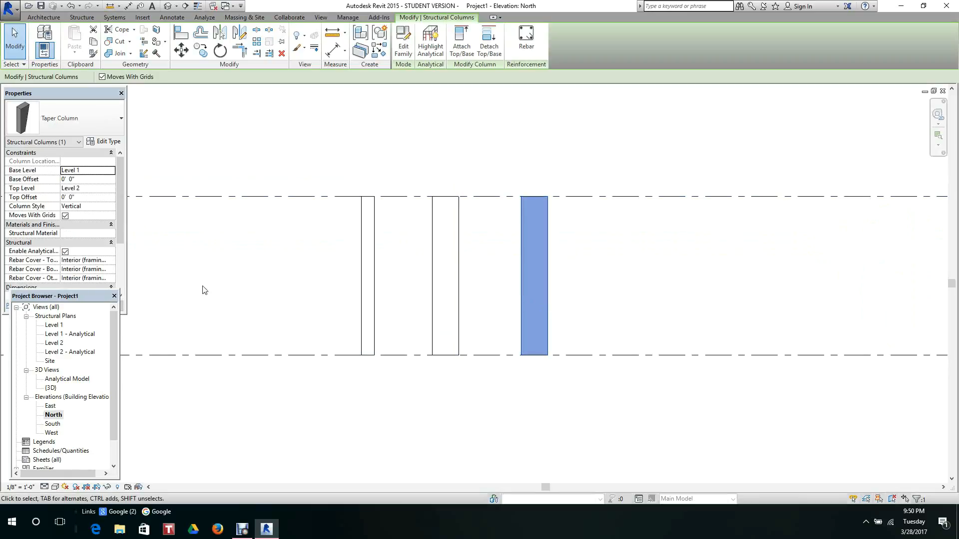
left_click(73, 179)
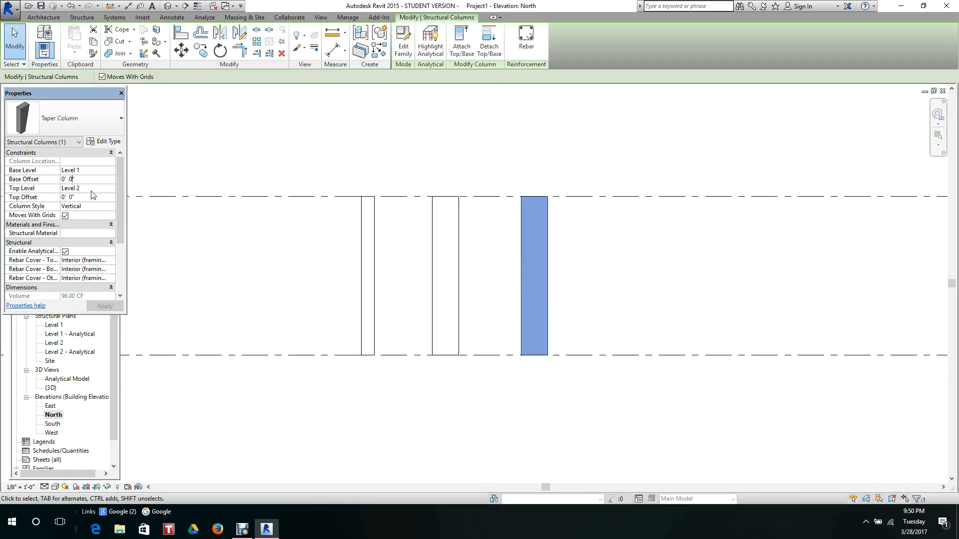
key("BackSpace")
type("2")
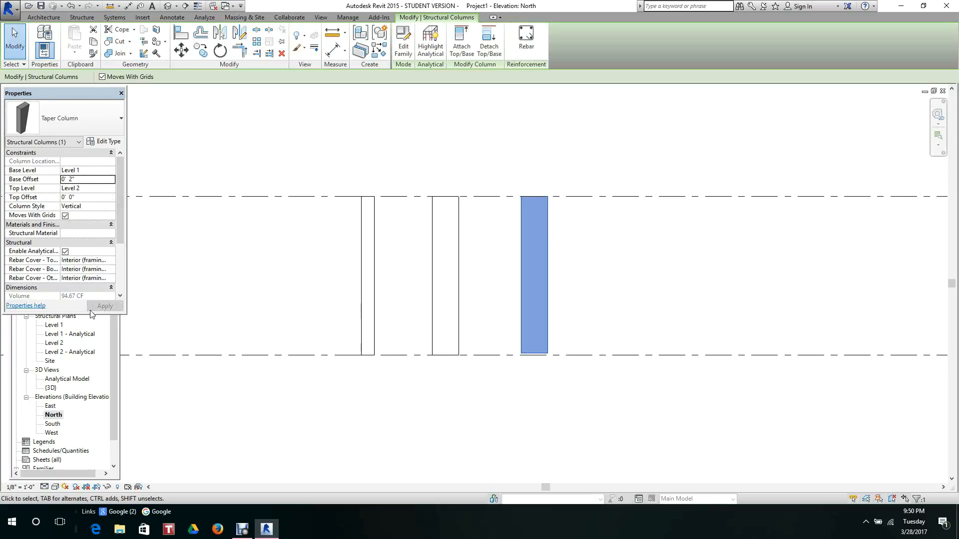
key("Escape")
scroll(550, 332, "up", 2)
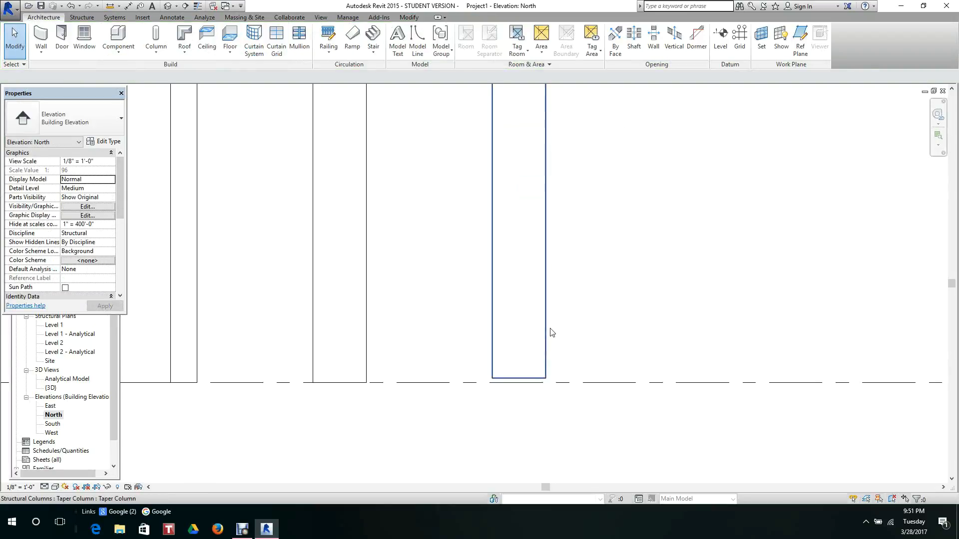
scroll(550, 333, "down", 2)
scroll(551, 333, "down", 4)
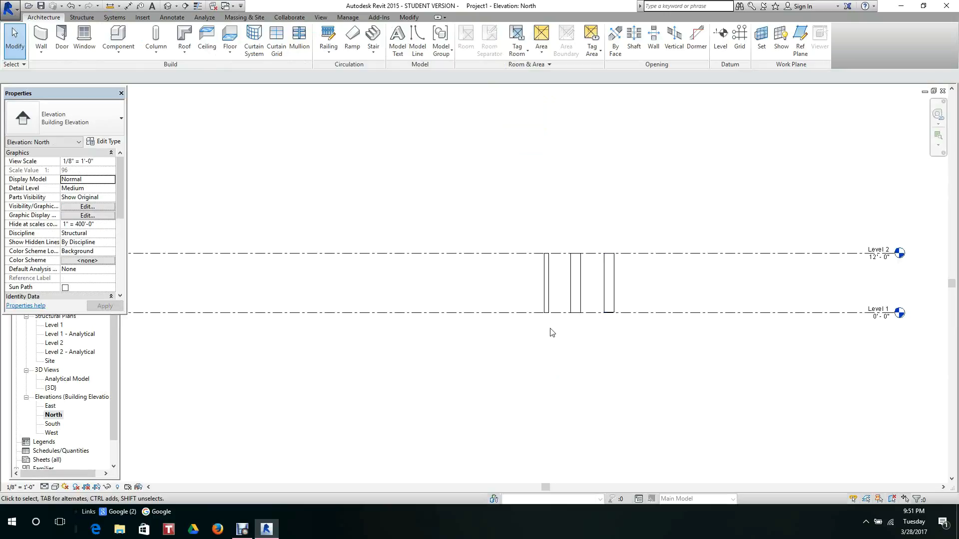